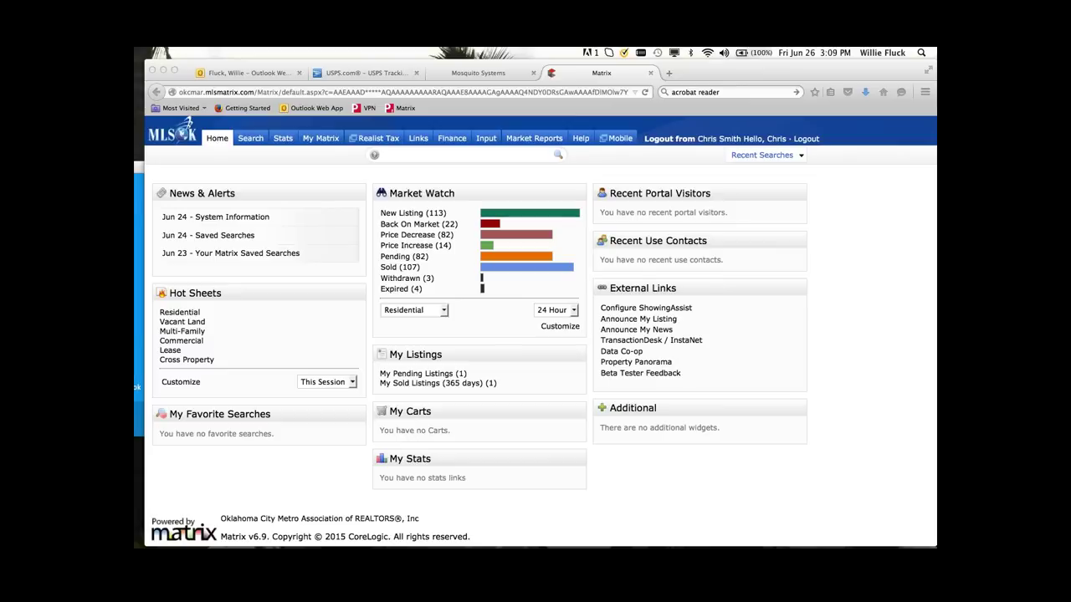
- Open the Residential Quick search form from the Search menu
left_click(250, 138)
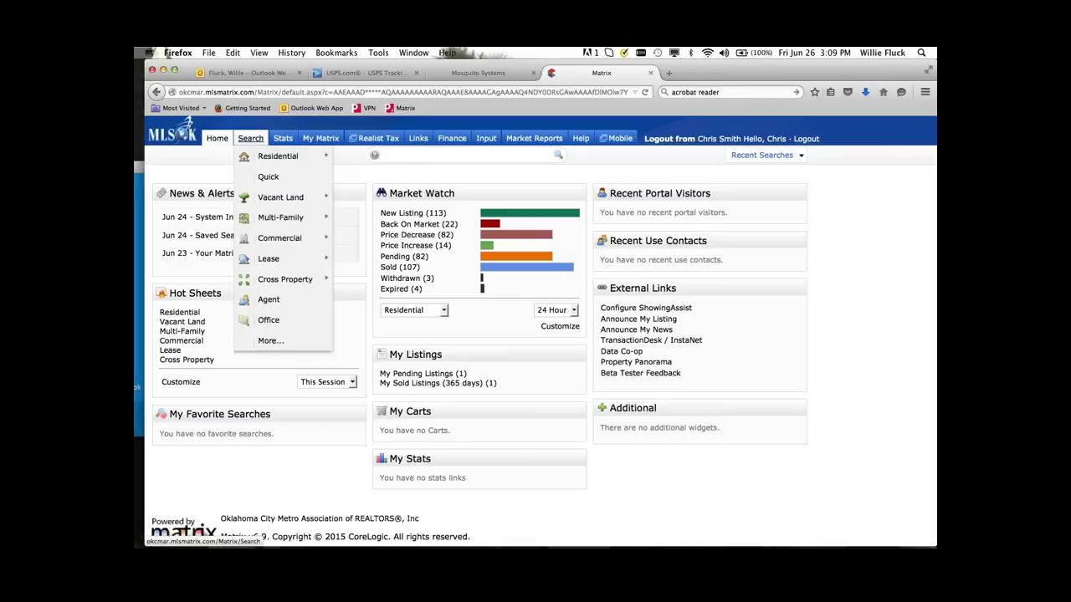
mouse_move(280, 155)
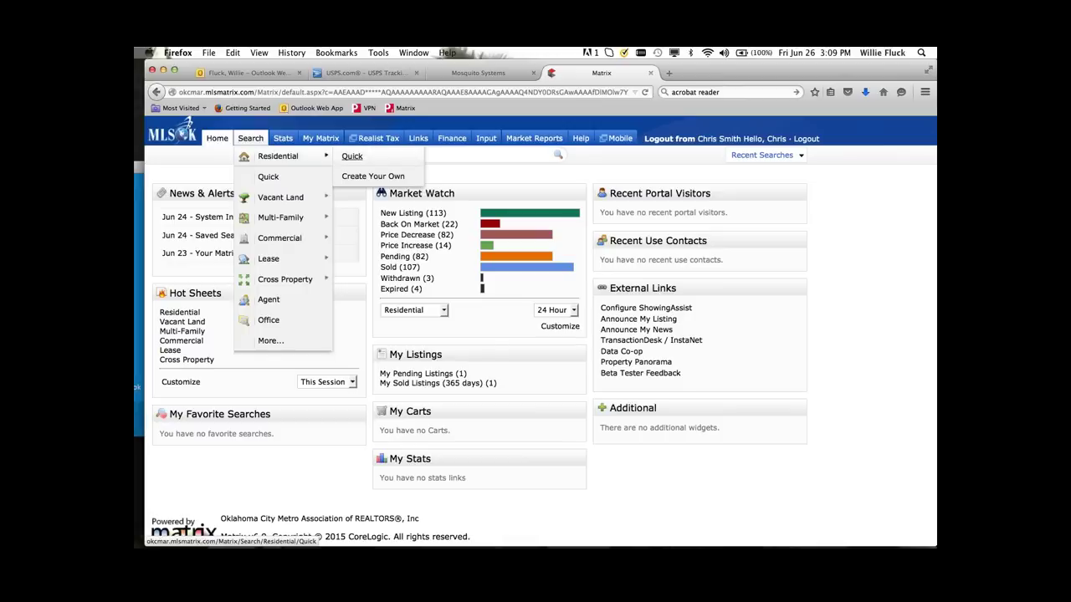
left_click(351, 155)
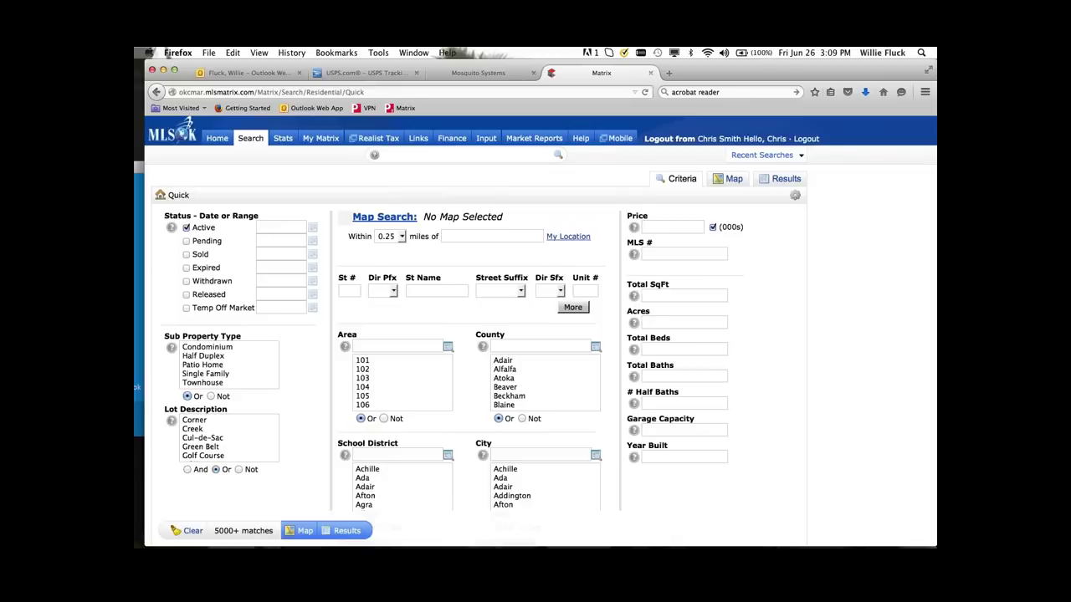
- Try Area codes 101, 103 and 105 one at a time
left_click(384, 360)
left_click(385, 378)
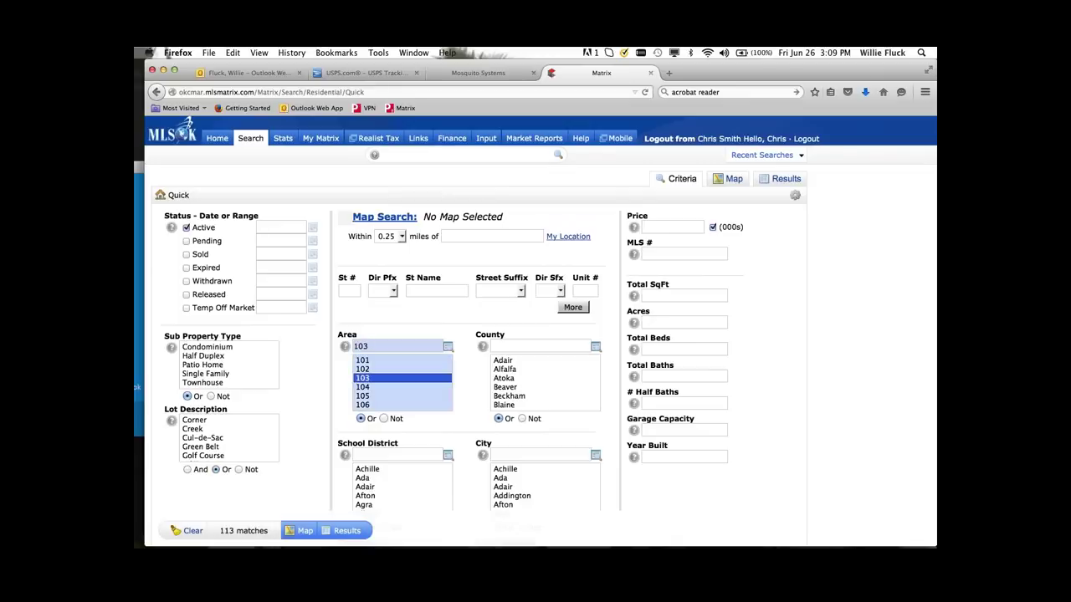
left_click(385, 396)
left_click(384, 360)
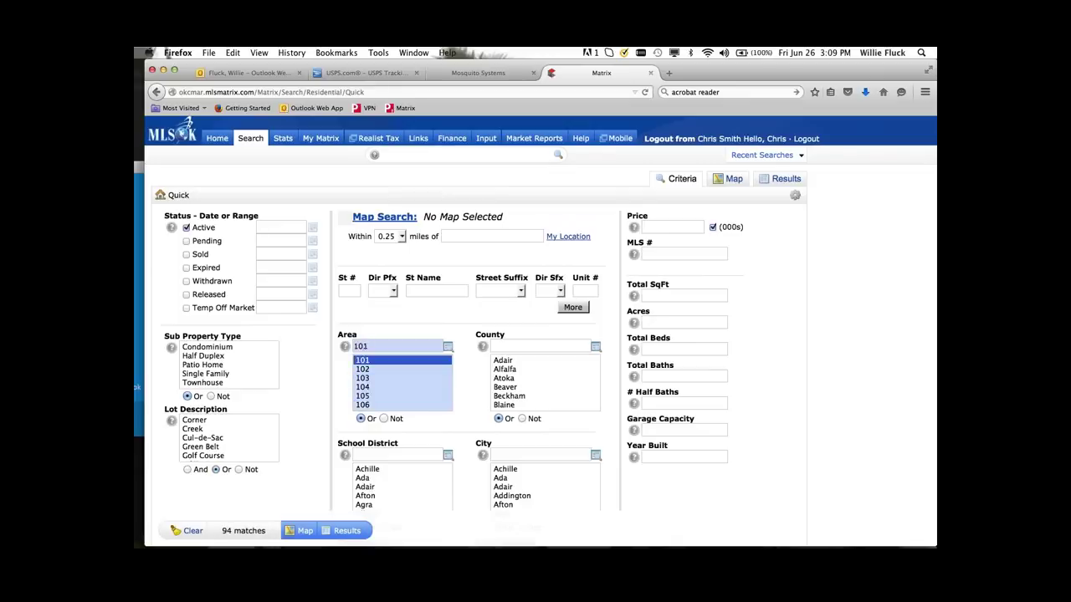
left_click(385, 379)
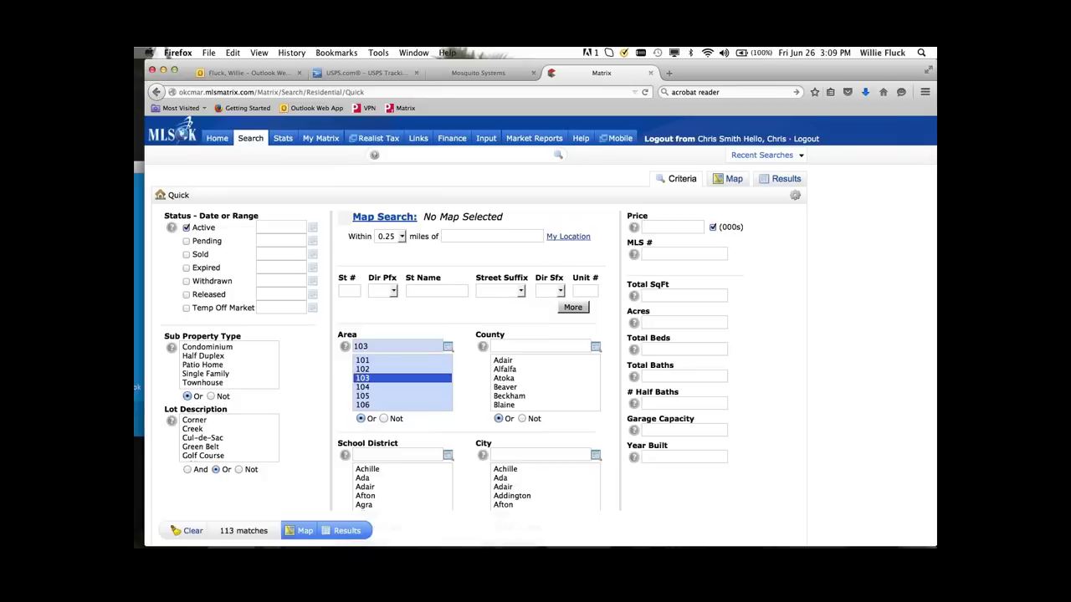
left_click(385, 395)
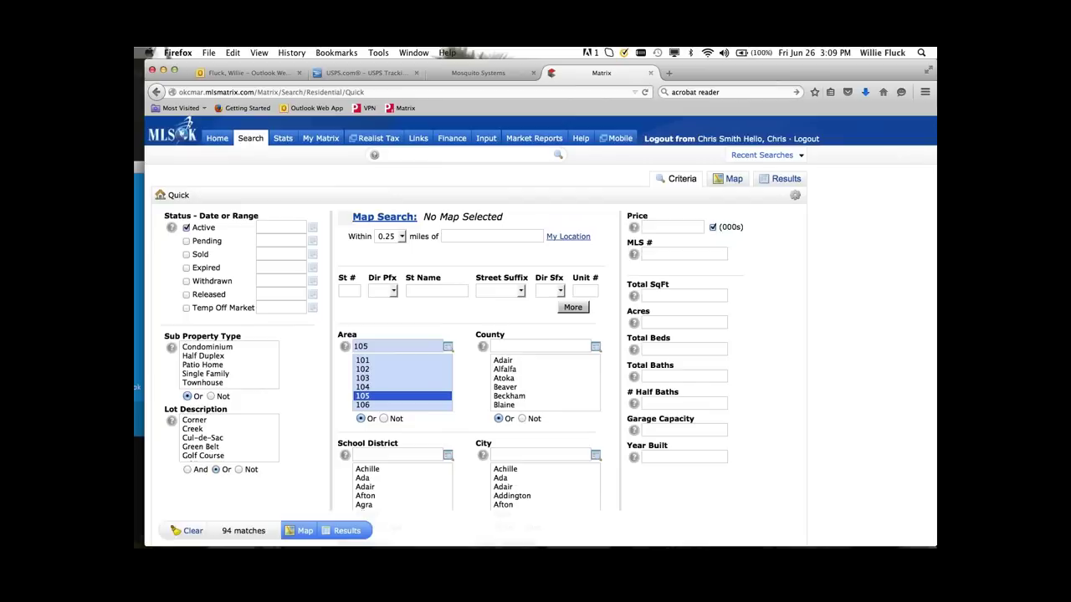
- Multi-select combinations of areas 101, 103, 105 and 106
left_click(362, 360, "super")
left_click(362, 377, "super")
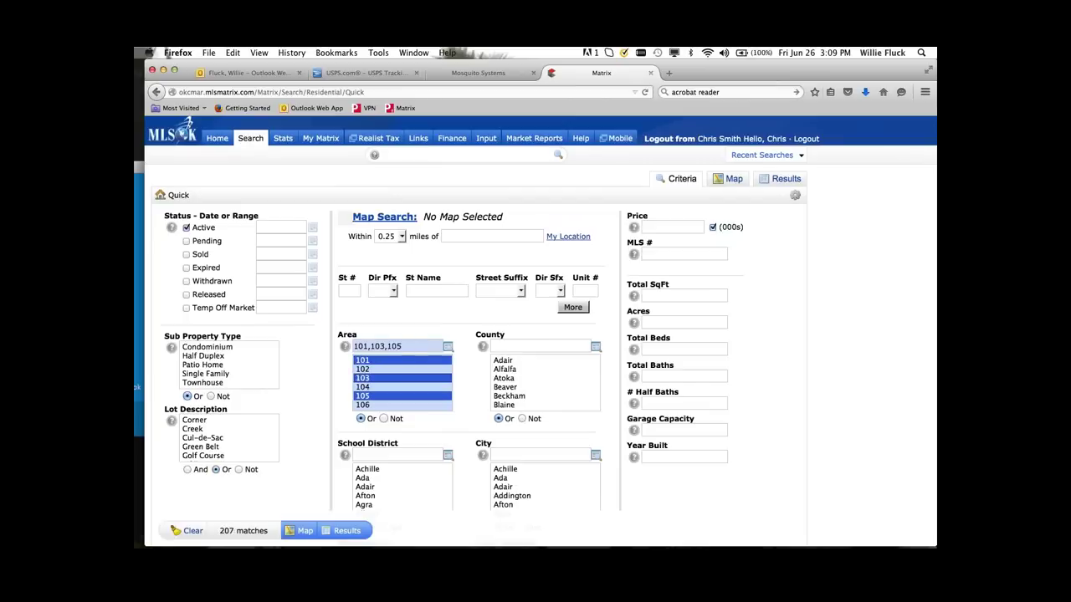
left_click(362, 404, "super")
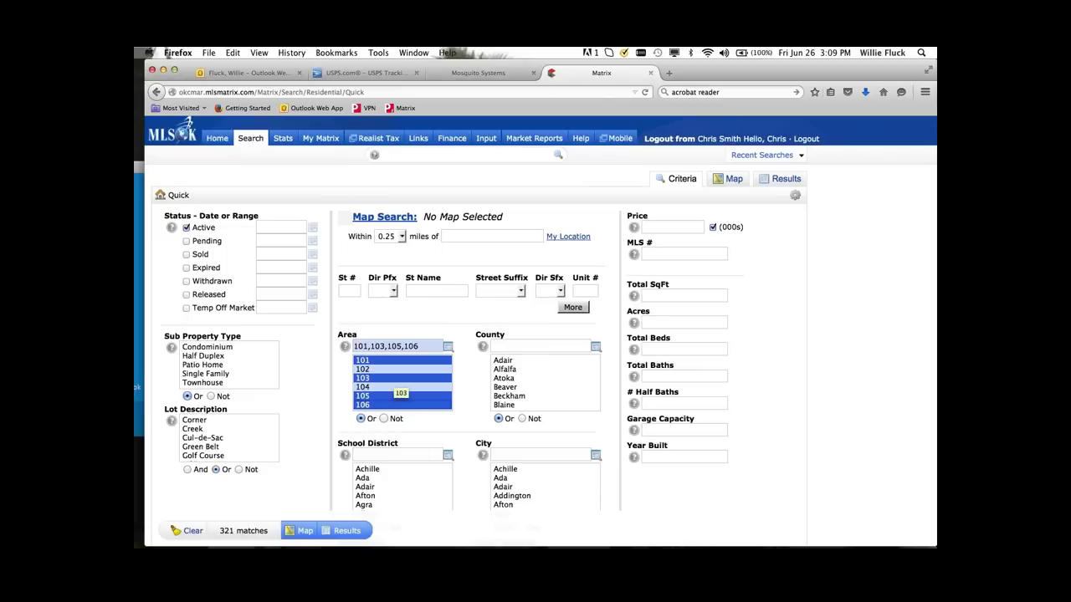
left_click(393, 378)
left_click(402, 359, "super")
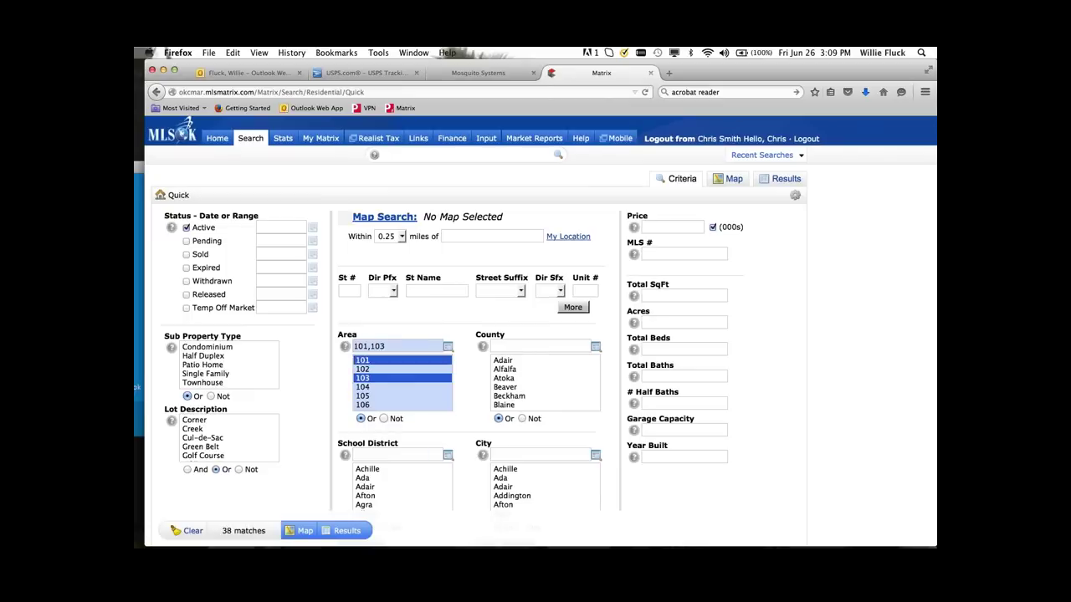
left_click(401, 396, "super")
left_click(402, 405, "super")
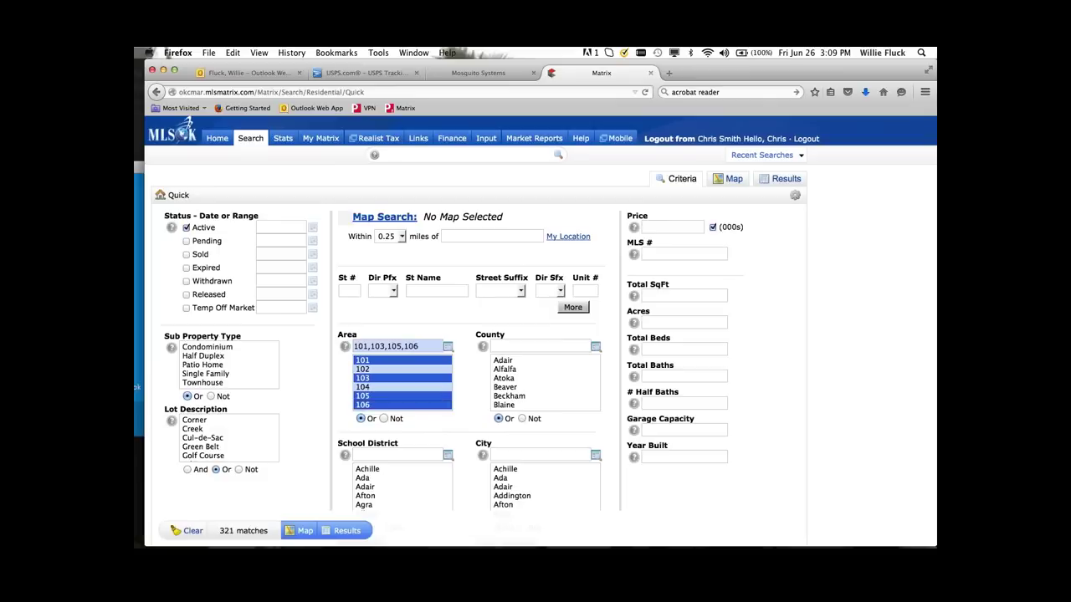
- Deselect areas 103, 106, 105 and 101, leaving the Area criterion empty
left_click(401, 378, "super")
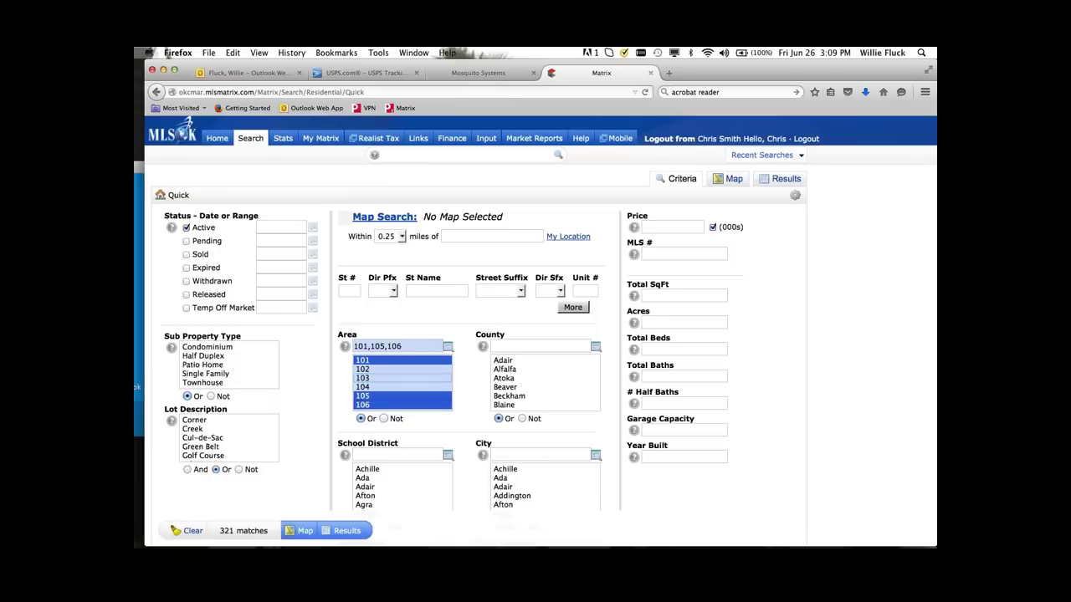
left_click(401, 405, "super")
left_click(402, 396, "super")
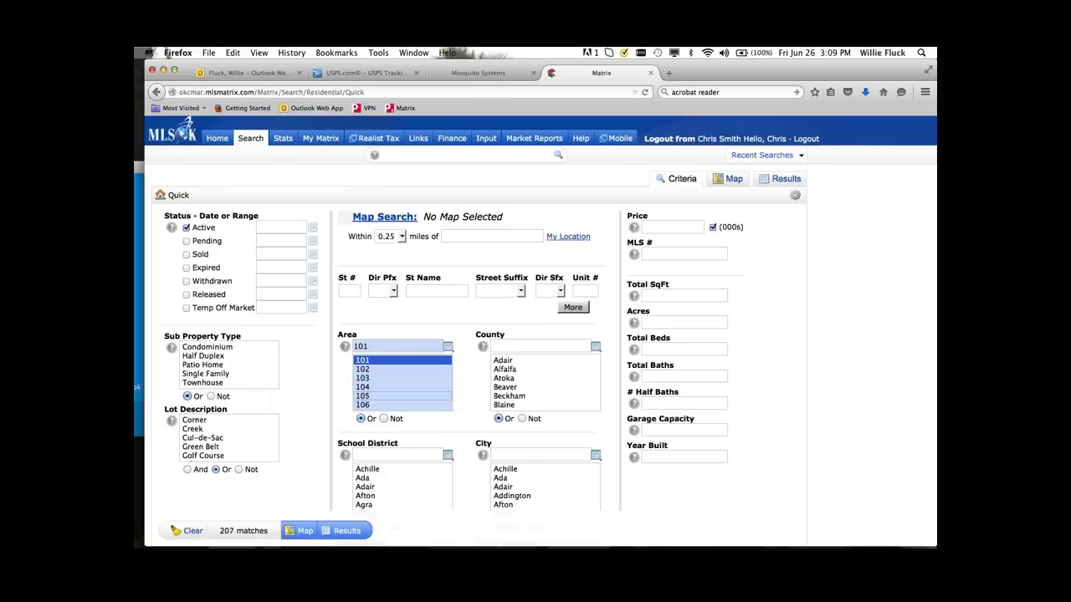
left_click(402, 360, "super")
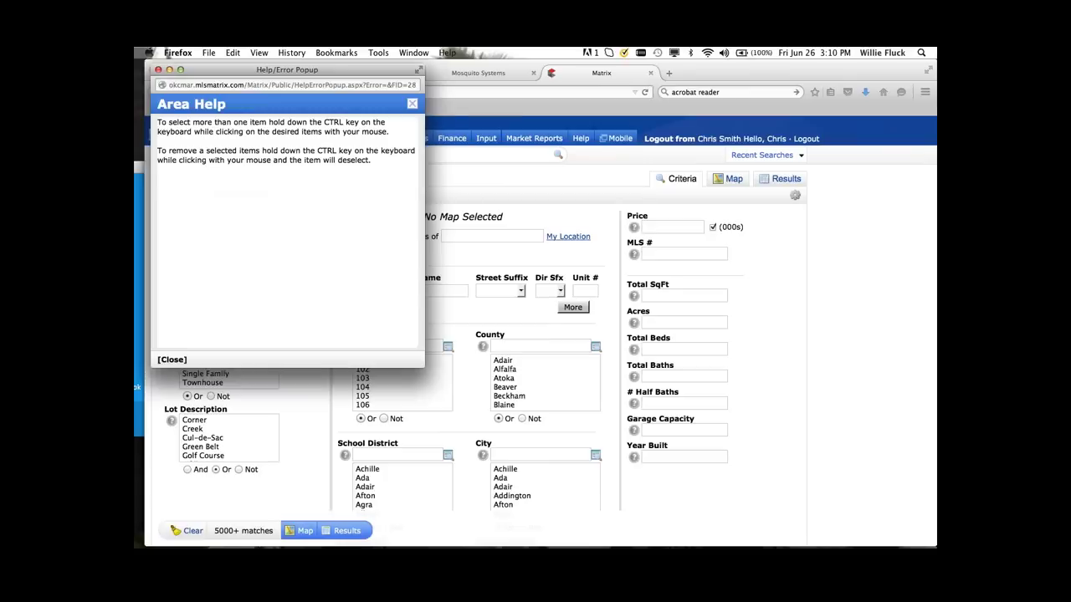
- Close the Area Help window to return to the Quick search form
key("super+w")
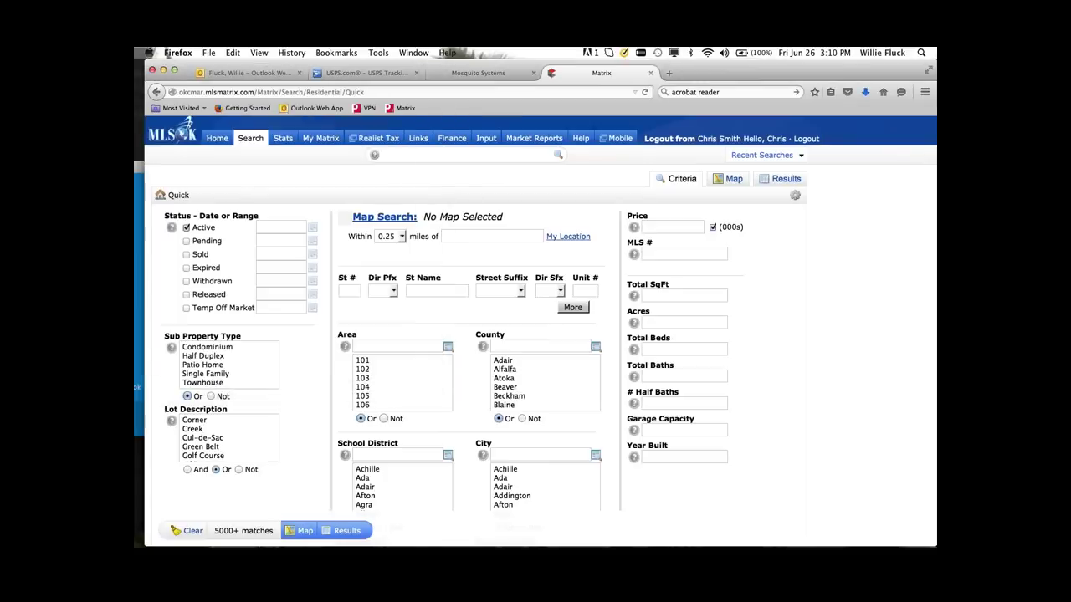
mouse_move(633, 226)
- Enter 300- as the Price (thousands and up) and 4 in Total Beds
type("300")
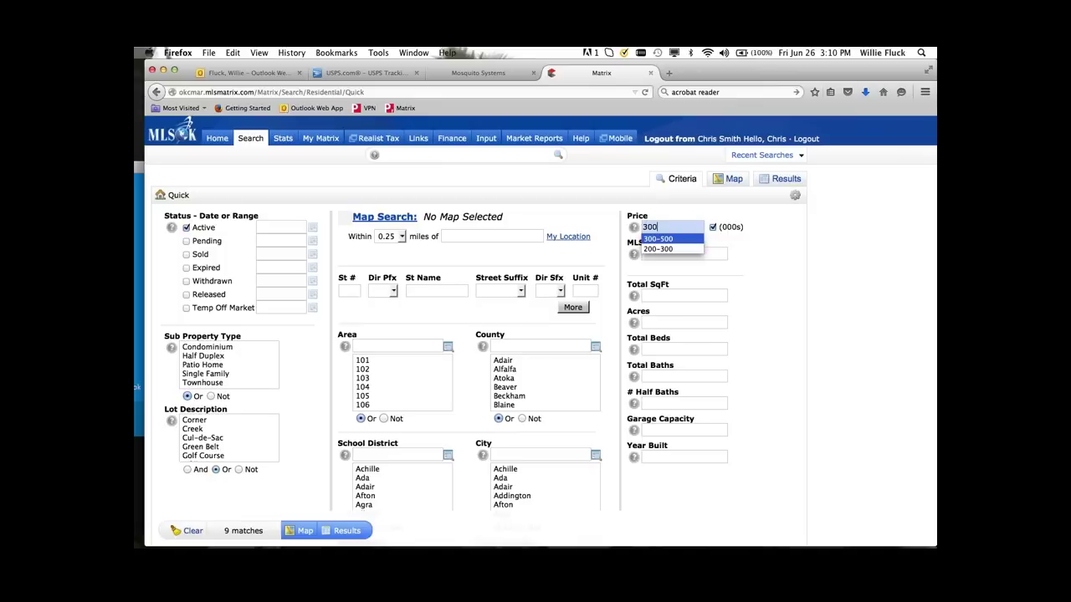
type("+")
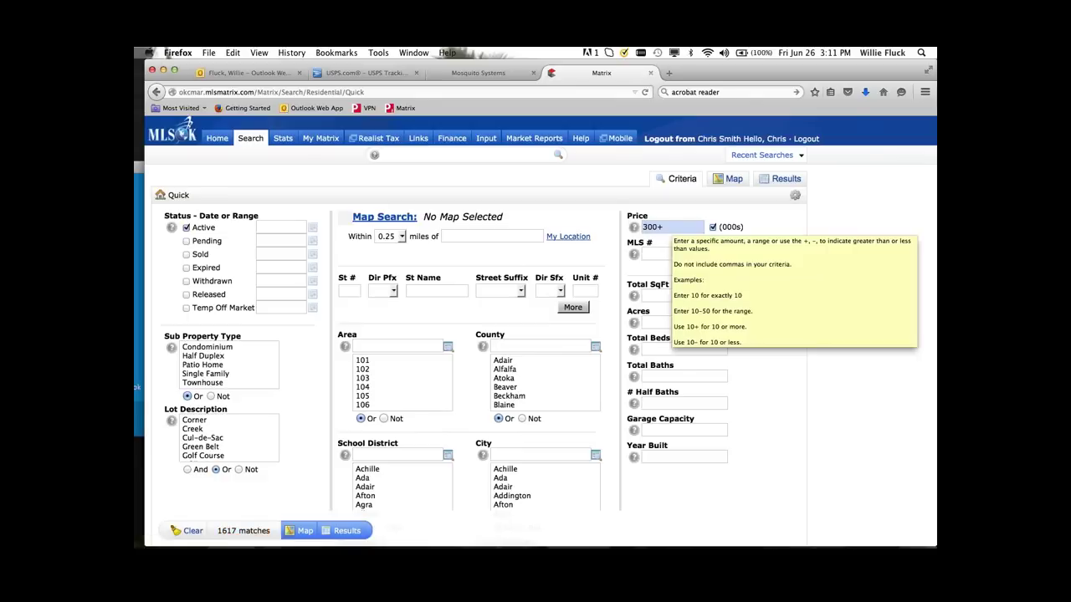
key("BackSpace")
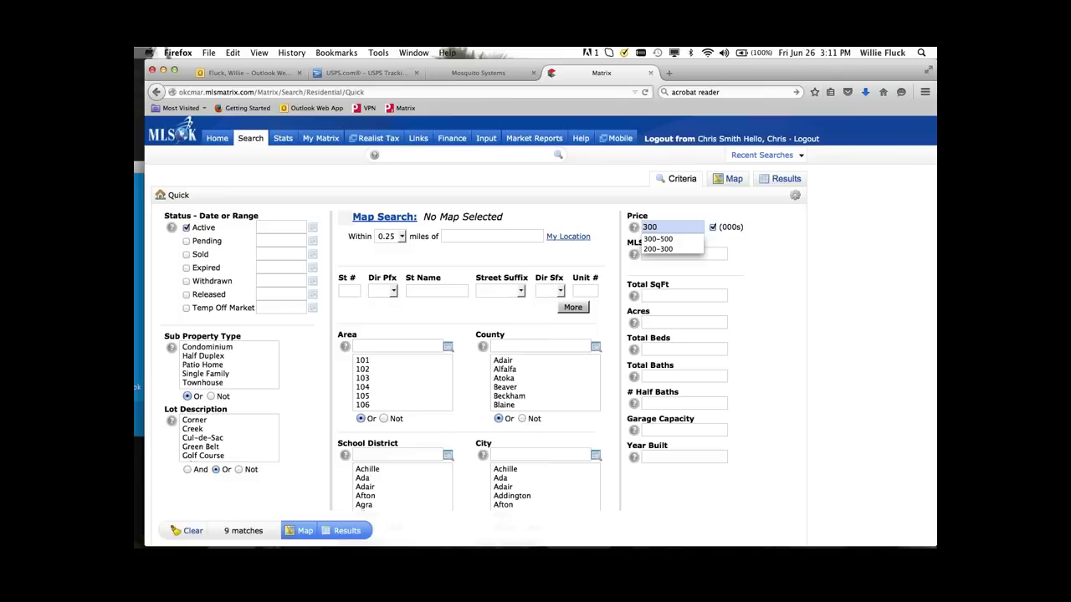
type("-")
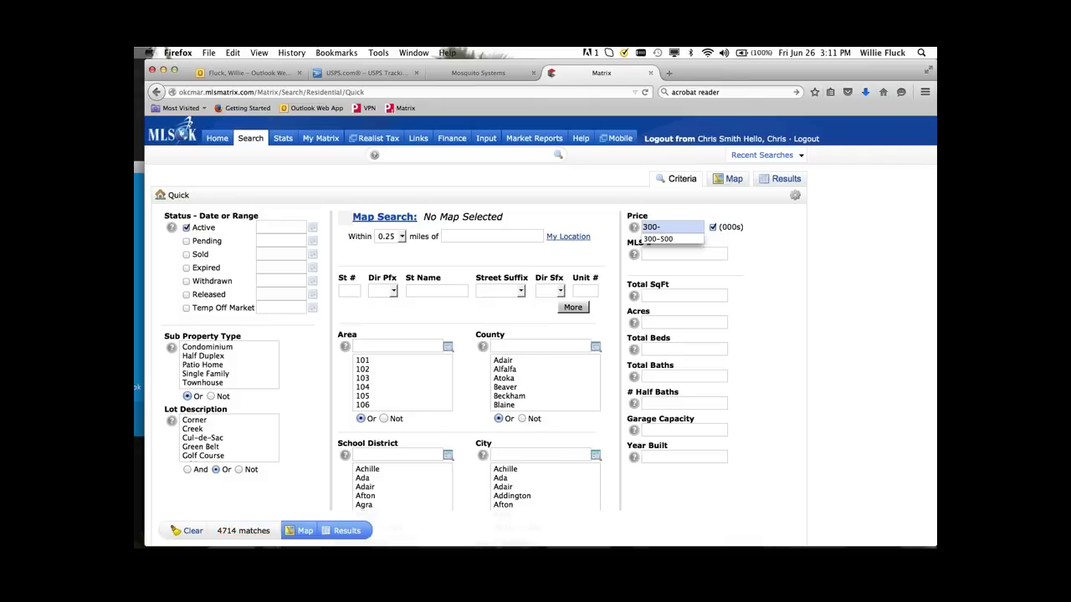
left_click(642, 349)
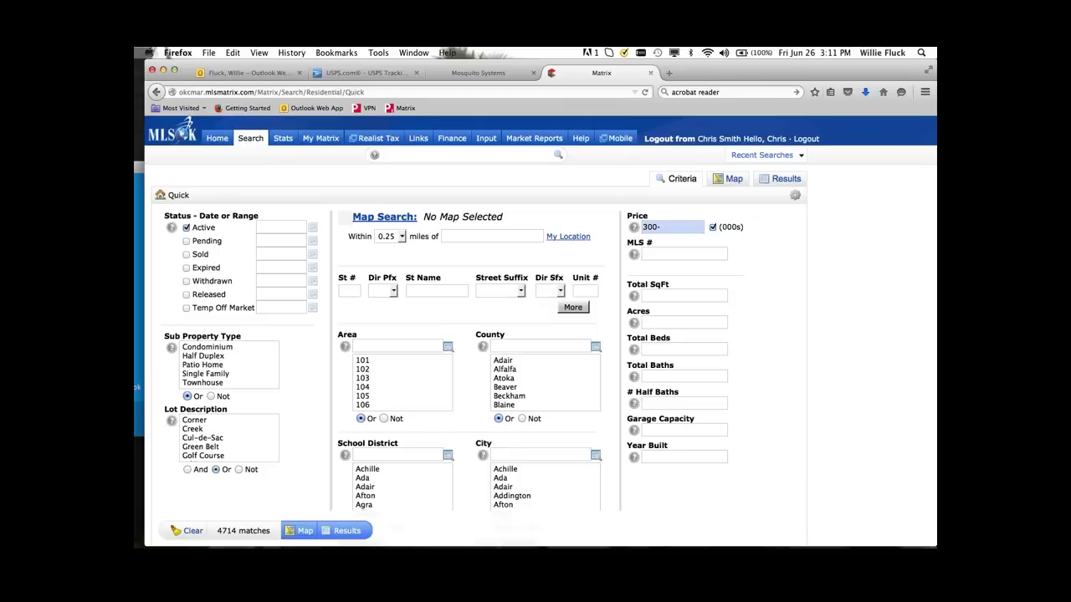
type("4")
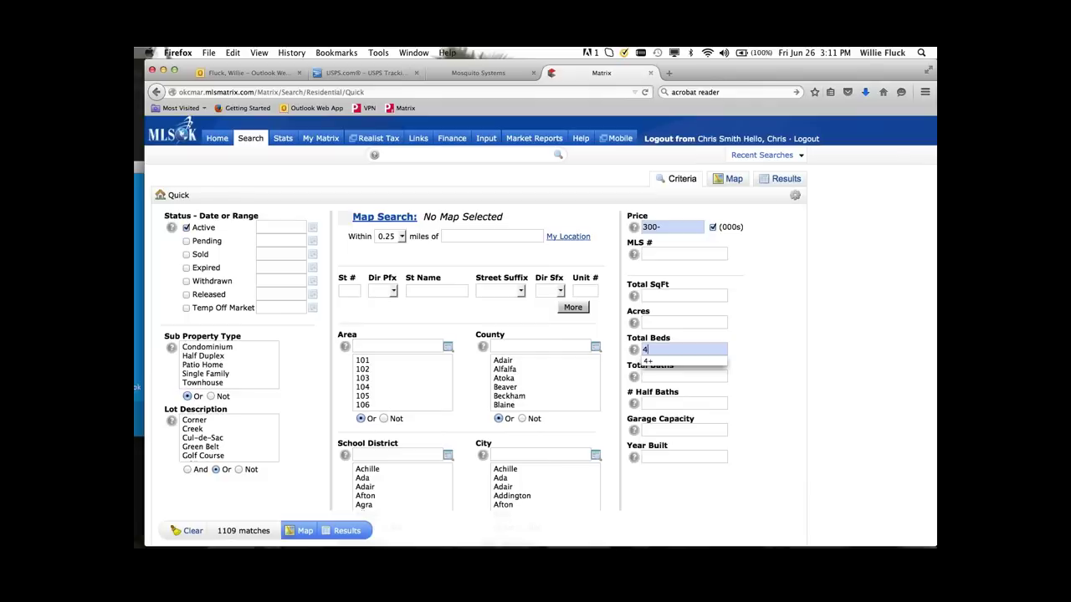
- Try 4+ and 4-5 for Total Beds, then clear the bed value entirely
type("+")
key("BackSpace")
type("-5")
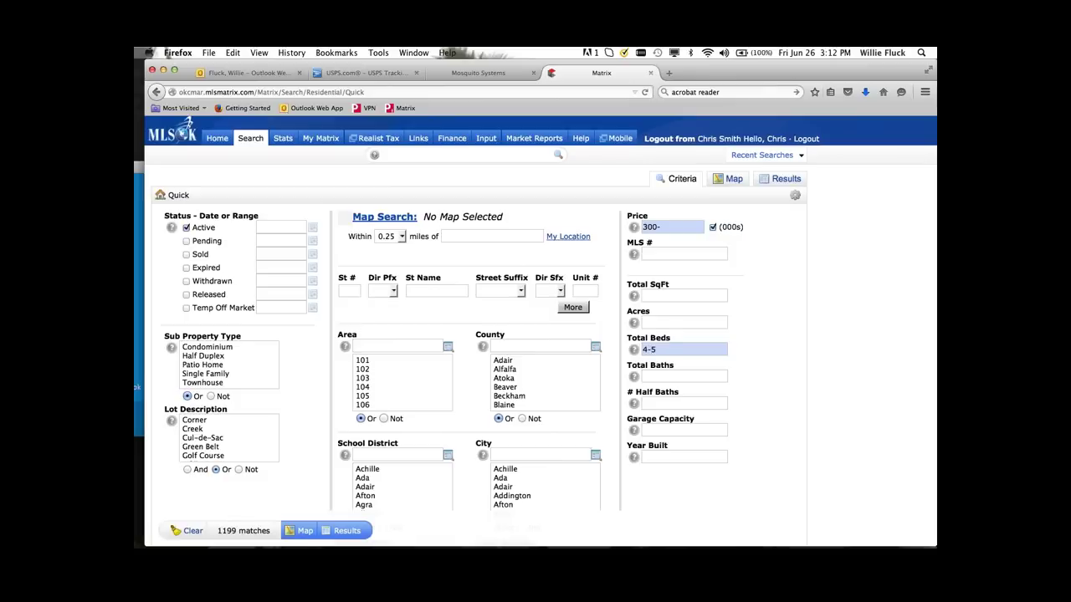
key("BackSpace")
key("BackSpace")
key("BackSpace")
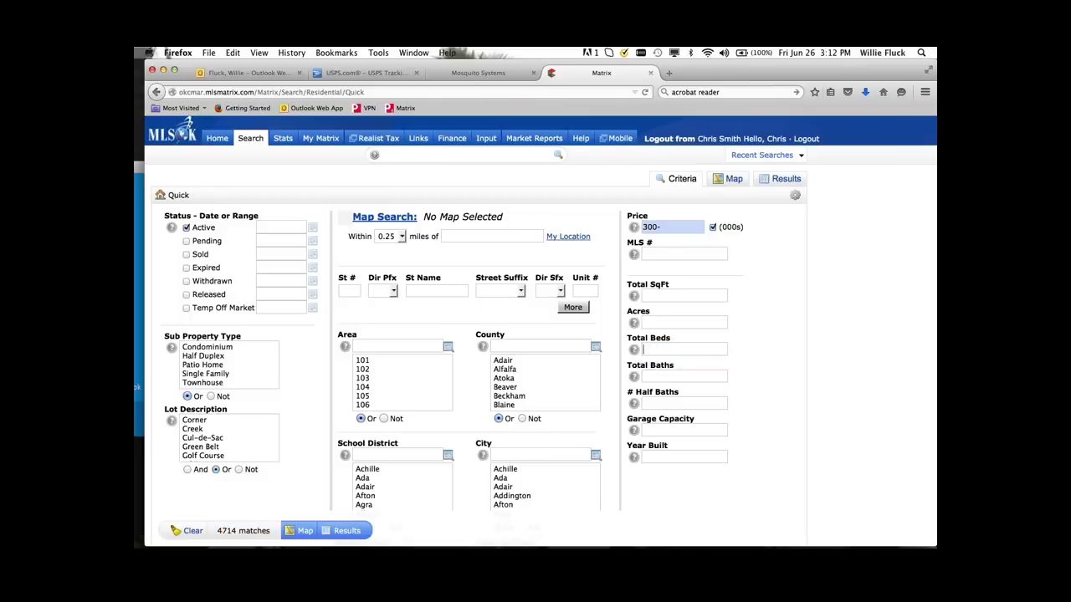
- Scroll down the Quick search form and choose Add next to Additional Fields
scroll(541, 326, "down", 5)
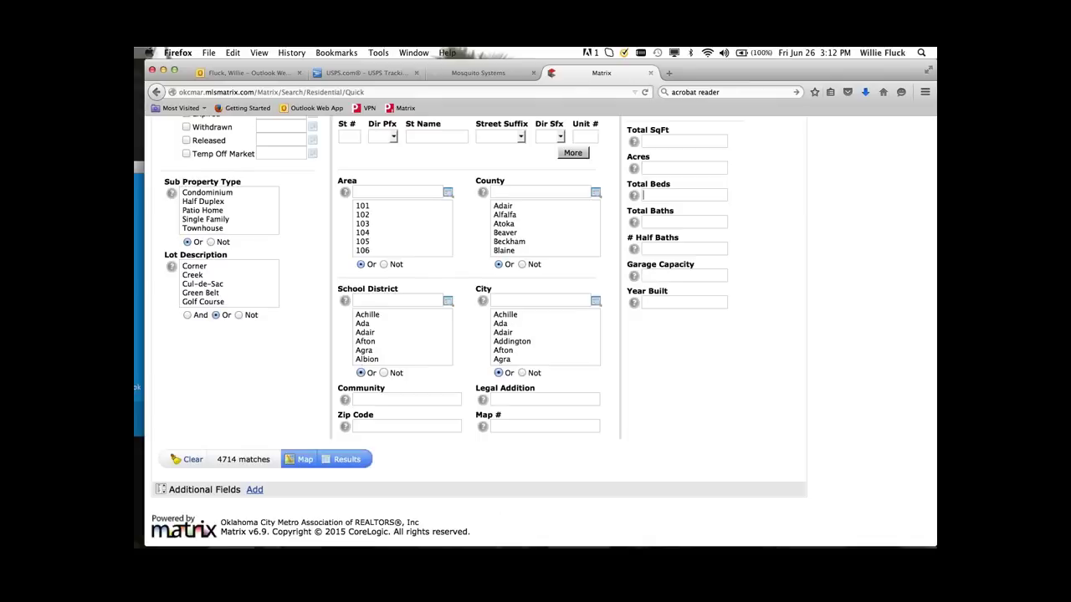
scroll(541, 326, "up", 5)
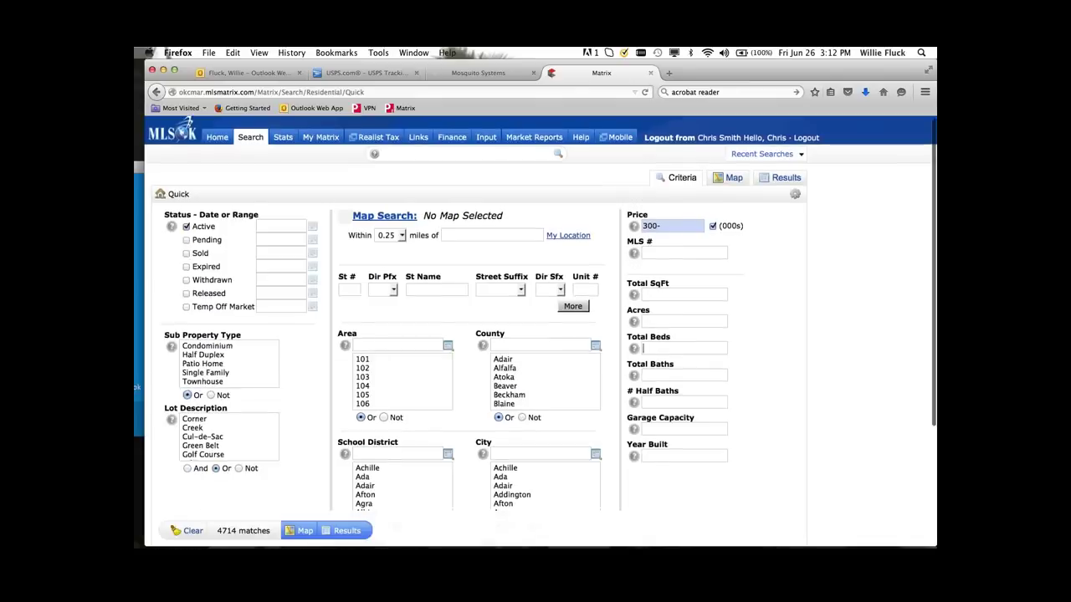
scroll(541, 326, "down", 5)
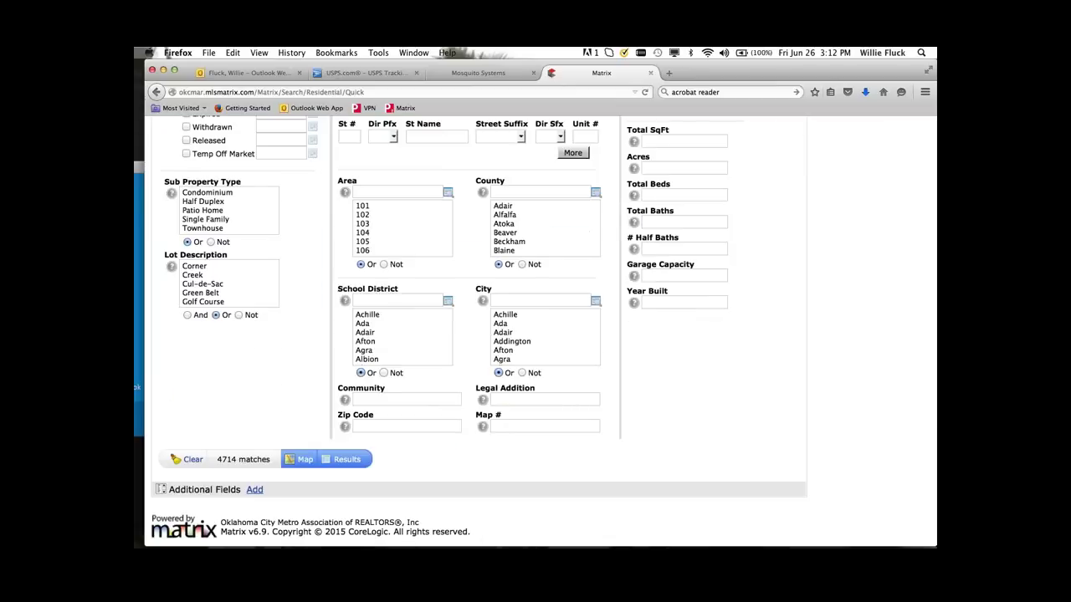
left_click(643, 195)
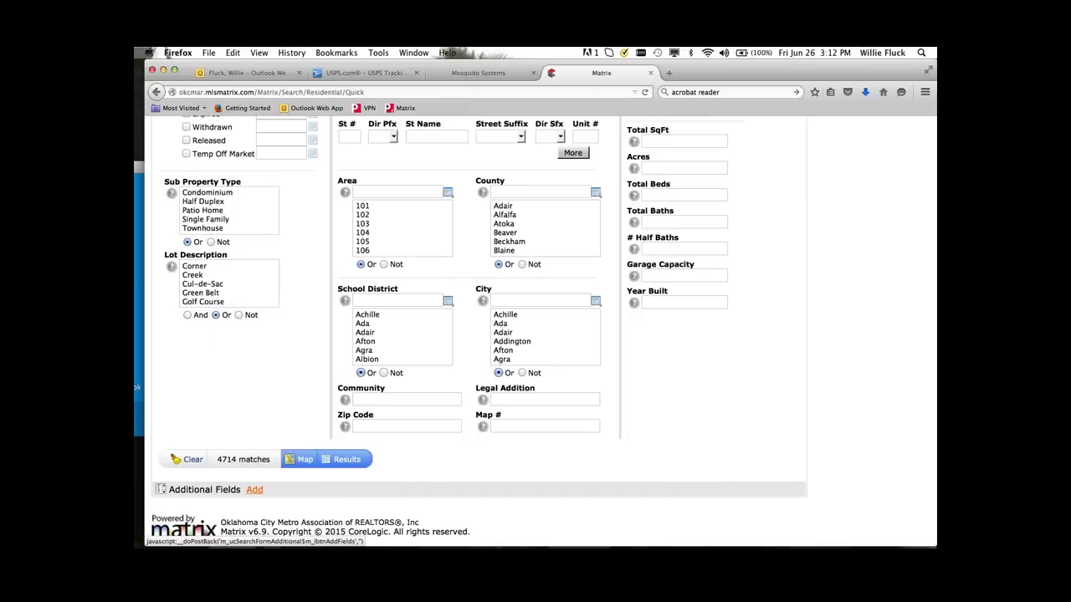
left_click(254, 489)
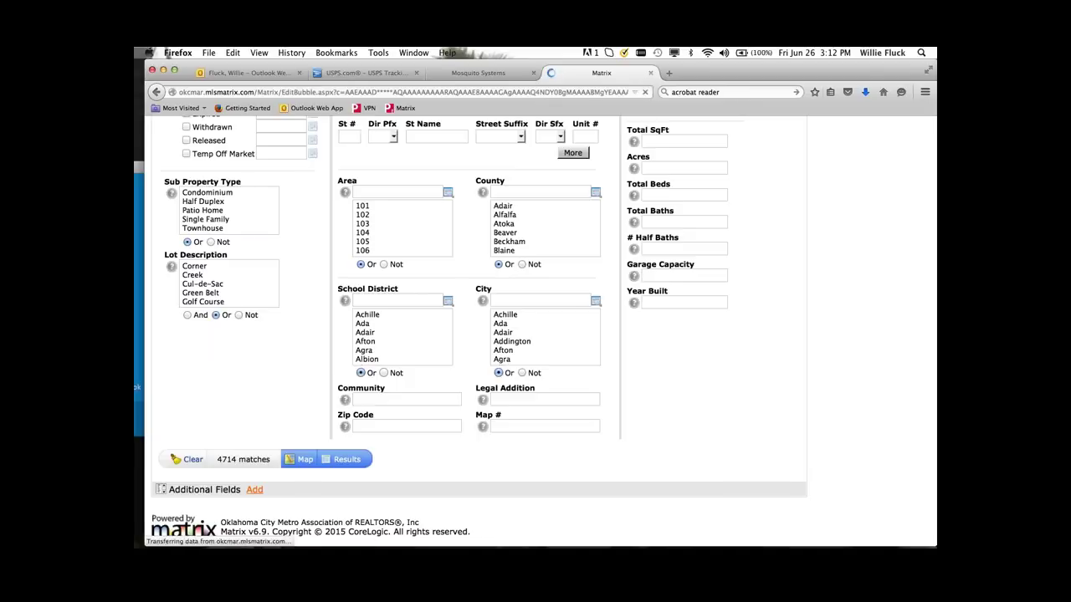
- Filter fields by 'rem', add Realtor Remarks, and go back to the Quick search form
scroll(243, 302, "down", 10)
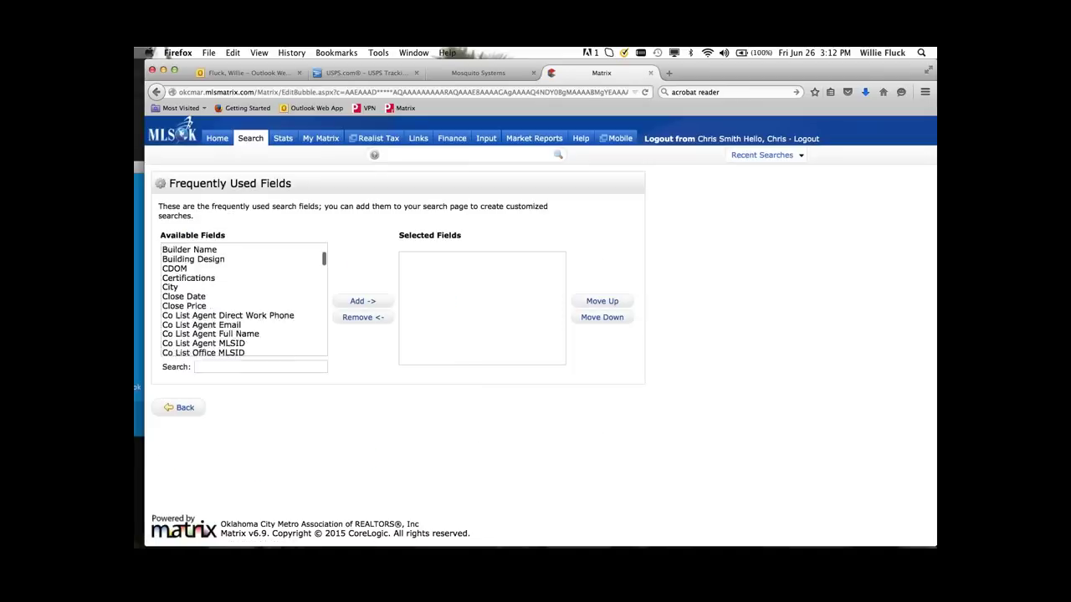
scroll(194, 304, "down", 15)
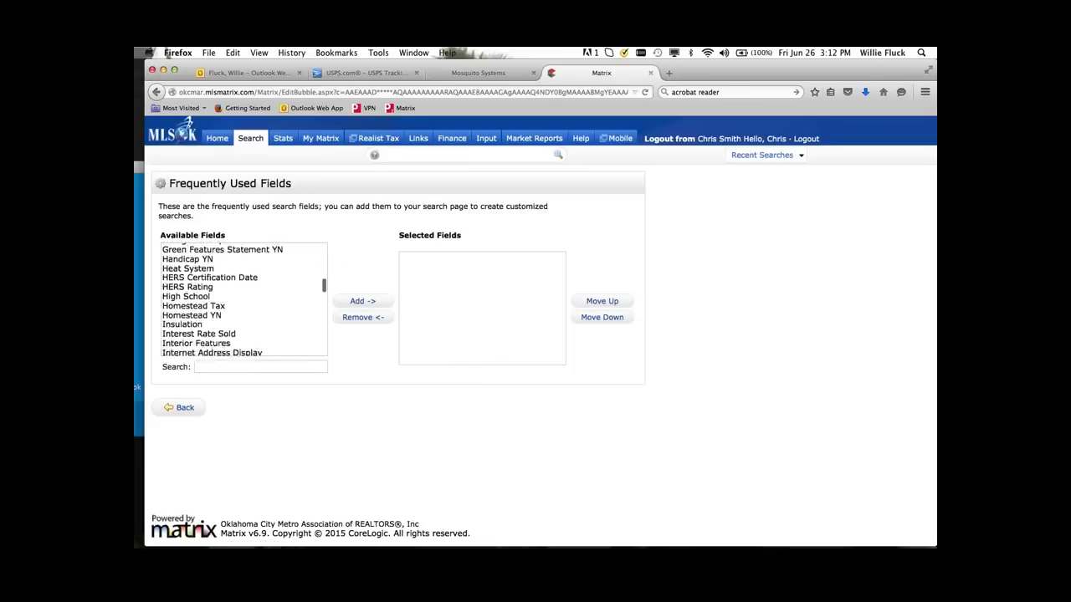
scroll(194, 304, "down", 15)
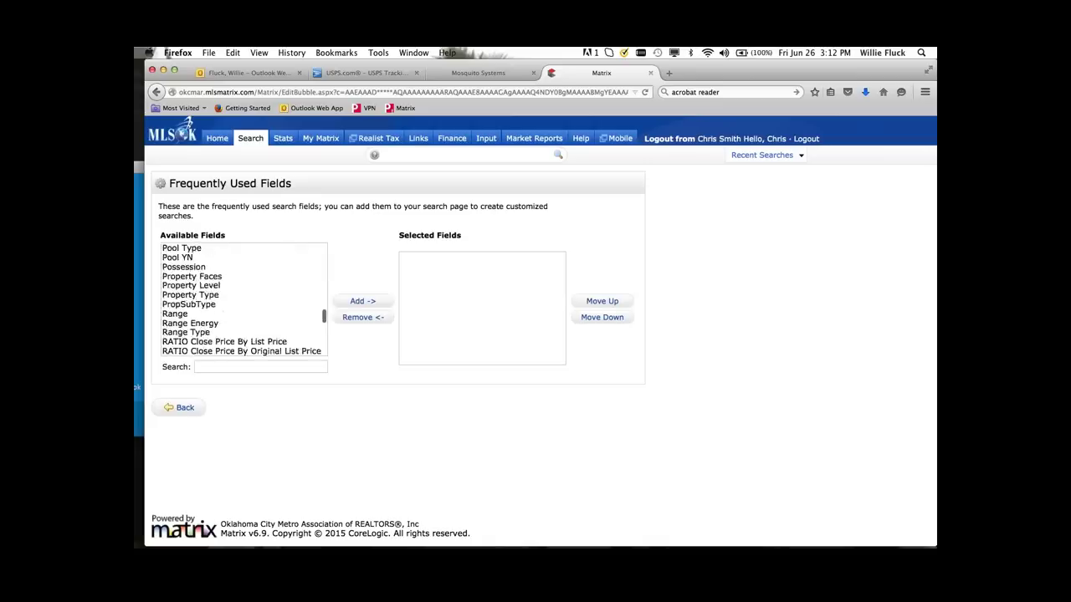
scroll(242, 299, "up", 20)
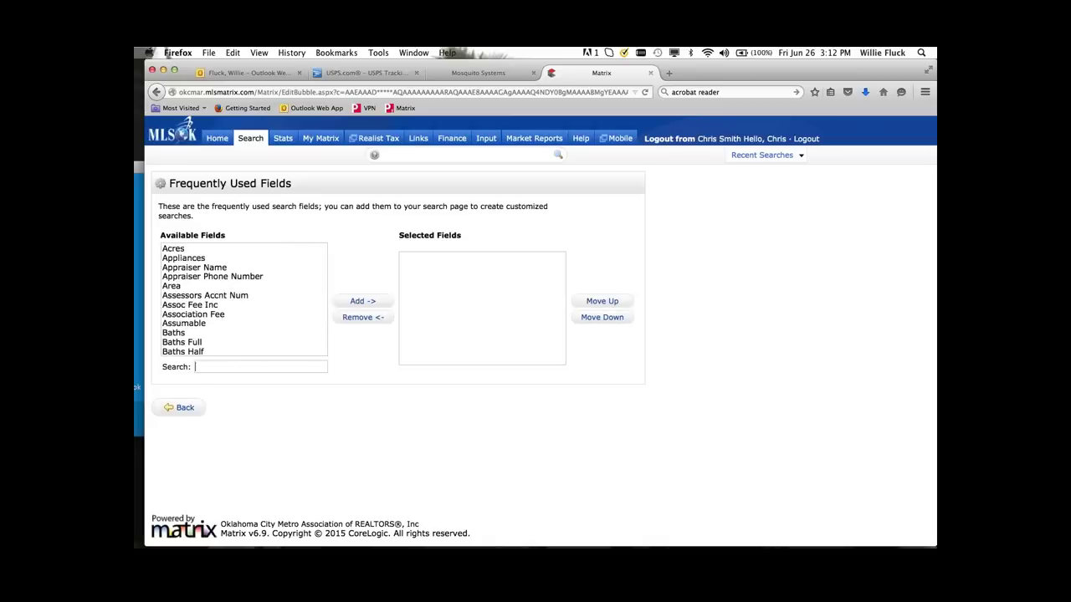
type("rem")
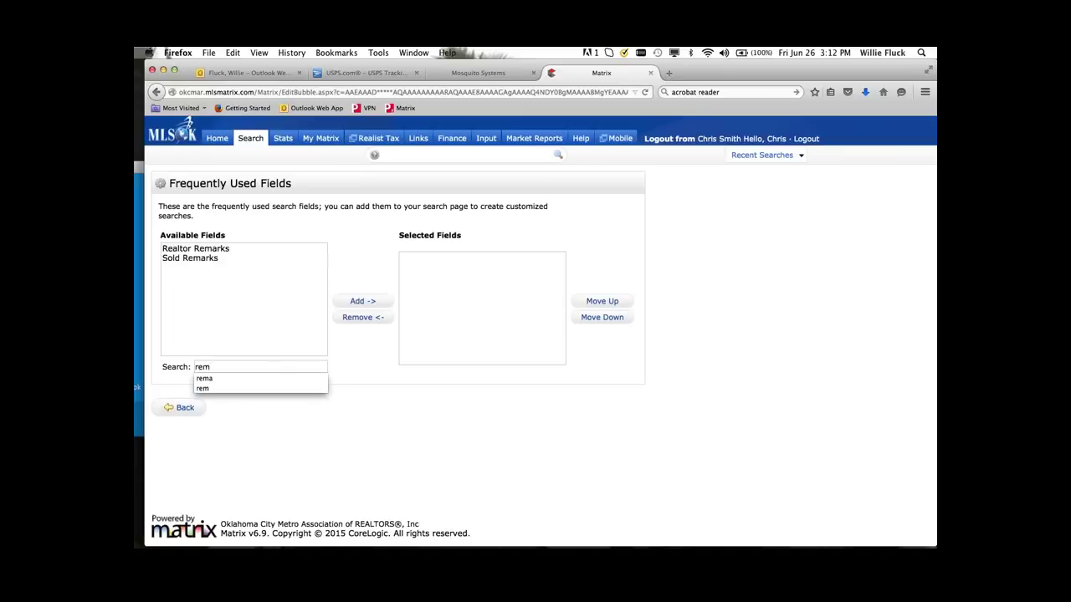
left_click(195, 248)
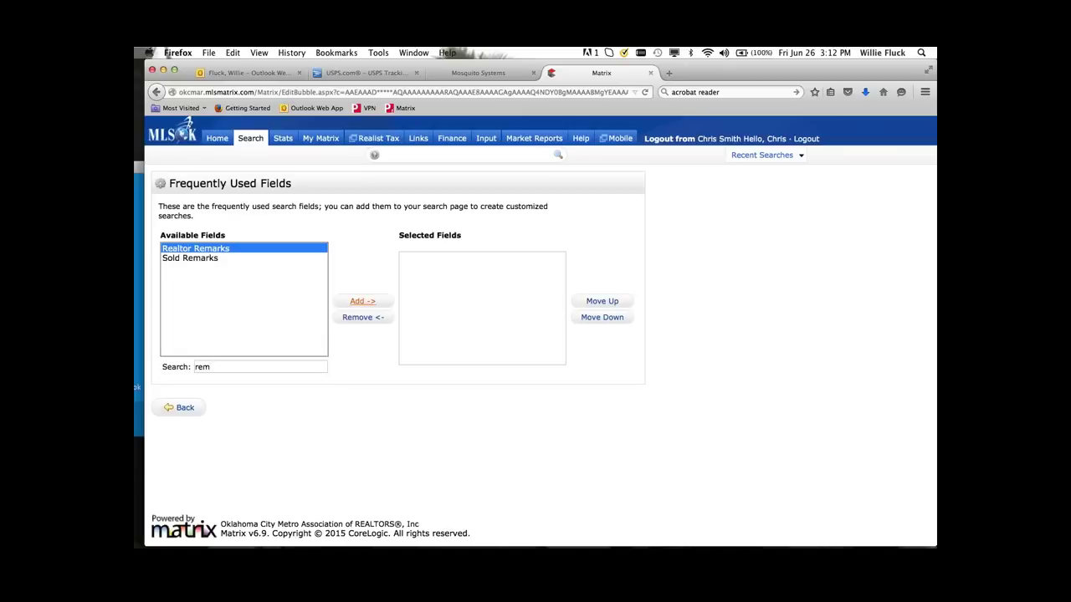
left_click(362, 302)
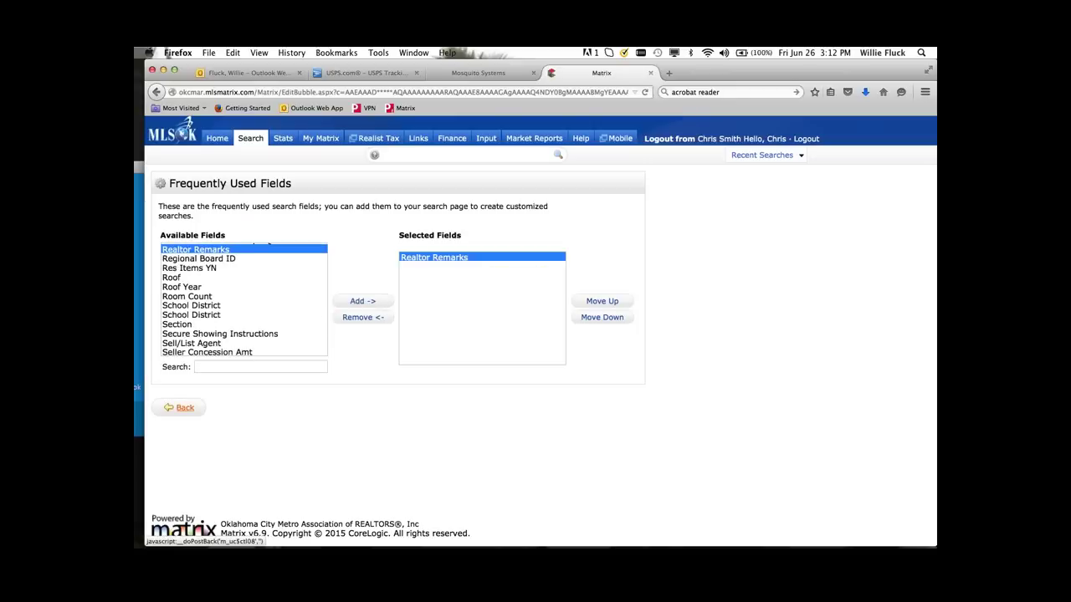
left_click(185, 407)
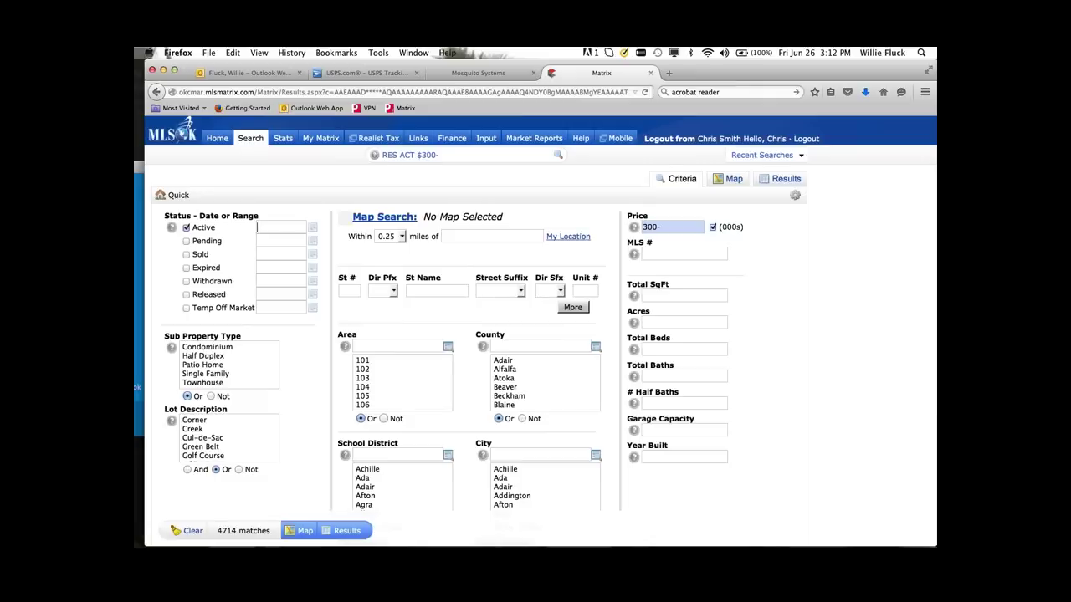
scroll(540, 334, "down", 3)
scroll(540, 334, "down", 2)
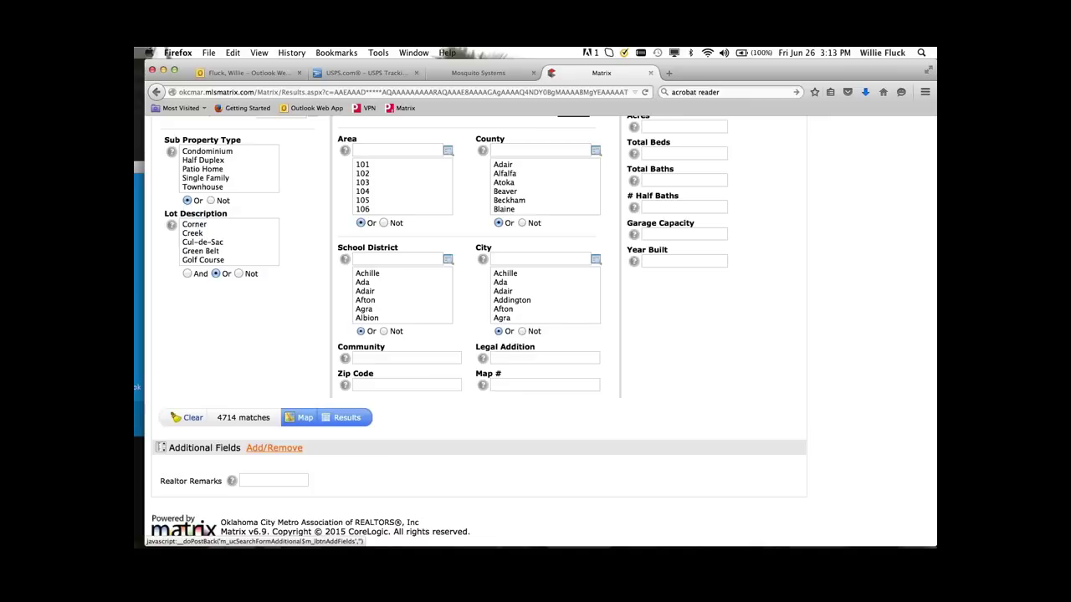
left_click(251, 480)
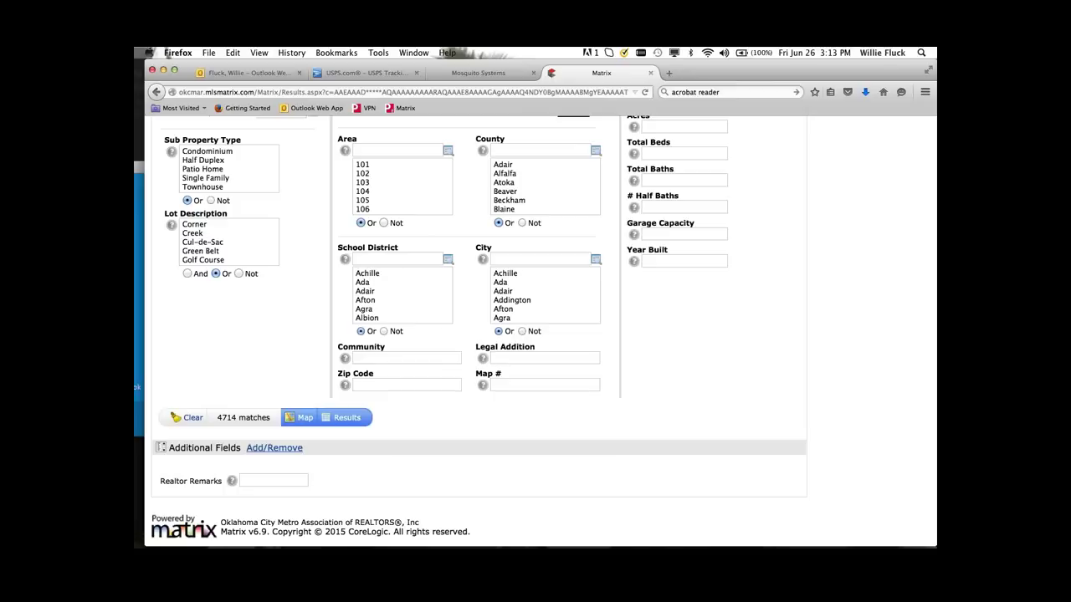
- Enter !*short* in Realtor Remarks to exclude short sales, then dismiss the help popup
left_click(273, 480)
type("*sh")
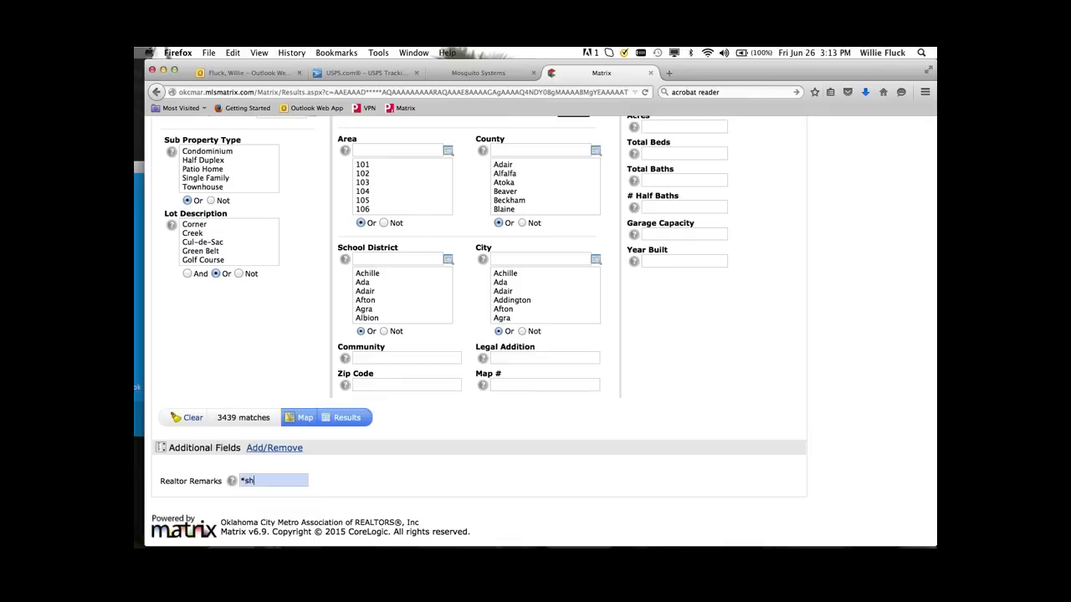
type("ort*")
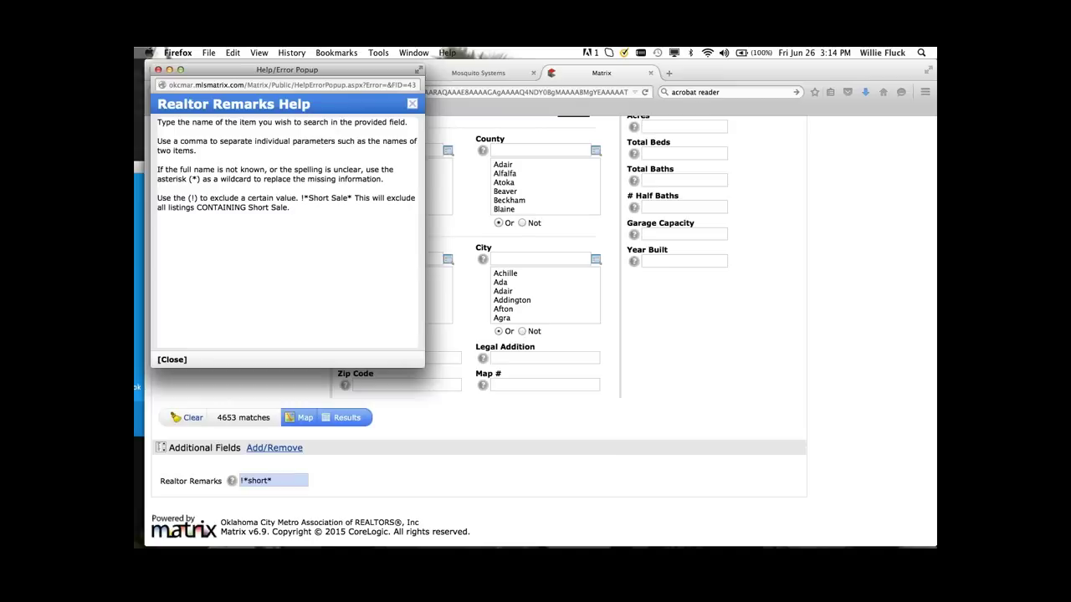
left_click(158, 70)
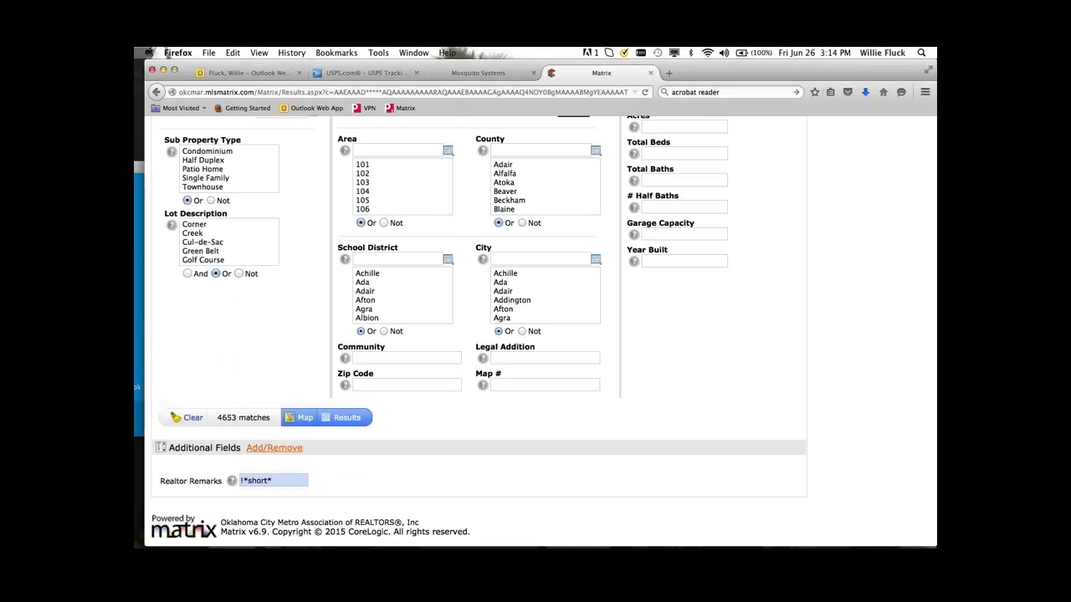
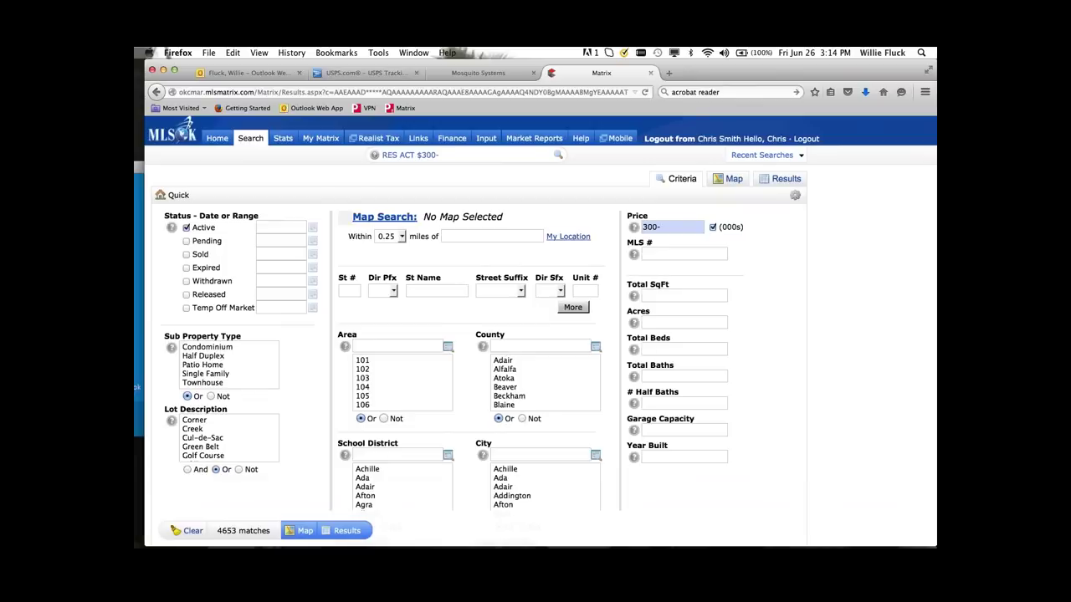
- Enter 5 for Total Beds and plot the 89 matching listings on the map
type("5")
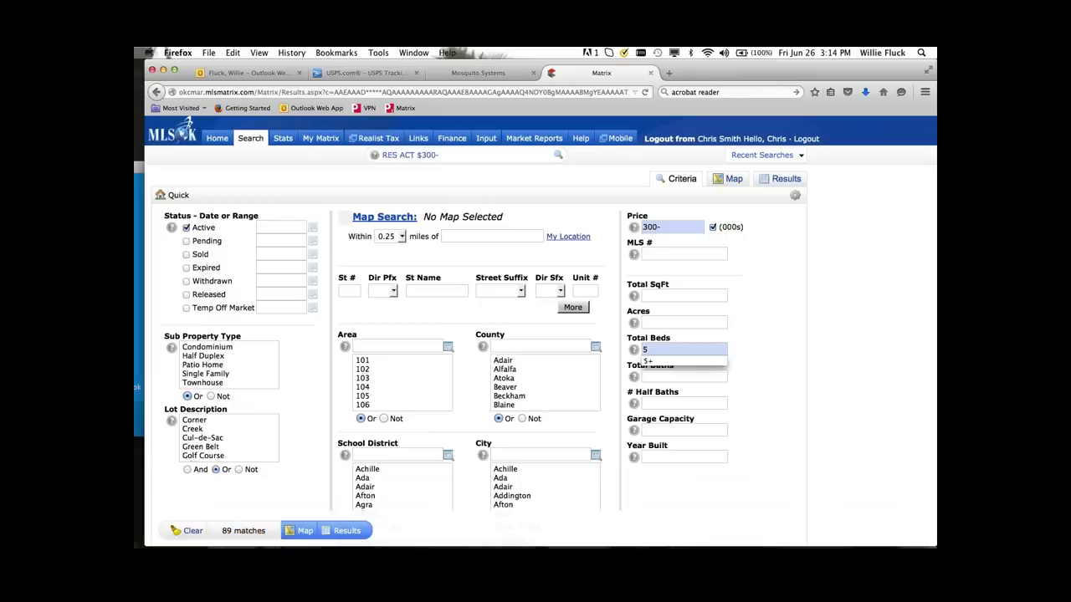
left_click(301, 530)
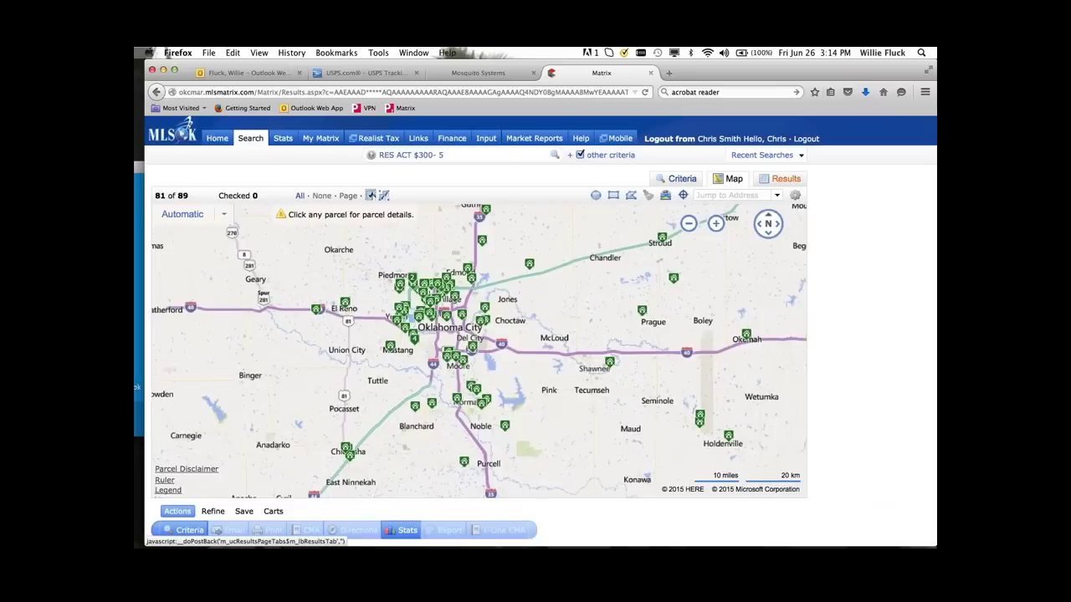
- Preview the Winding Creek Circle, Shroyer Drive and another mapped listing, then list the 89 matches as results
left_click(473, 389)
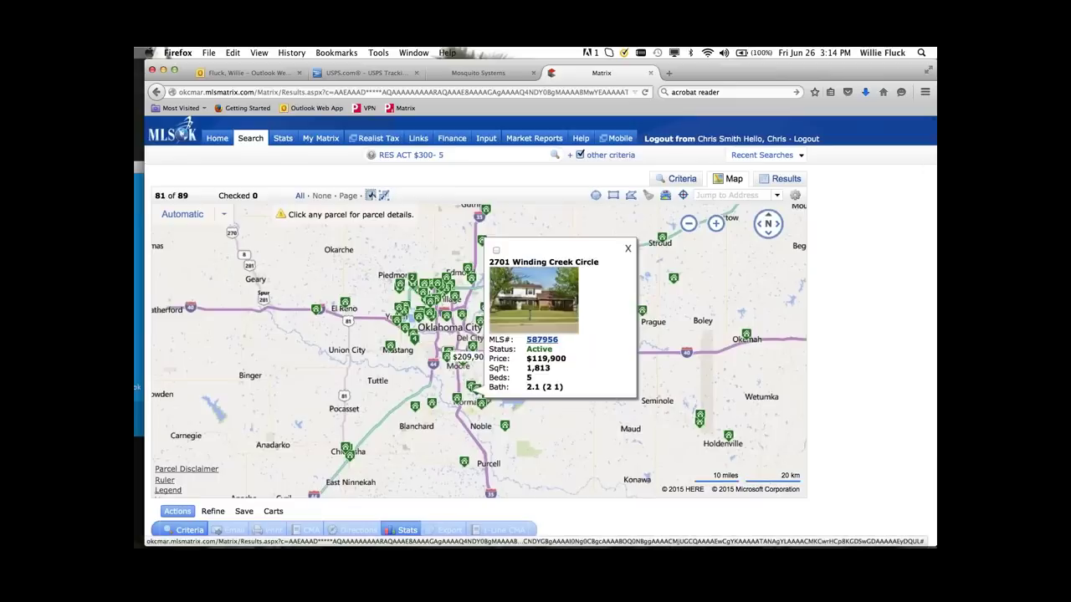
left_click(447, 357)
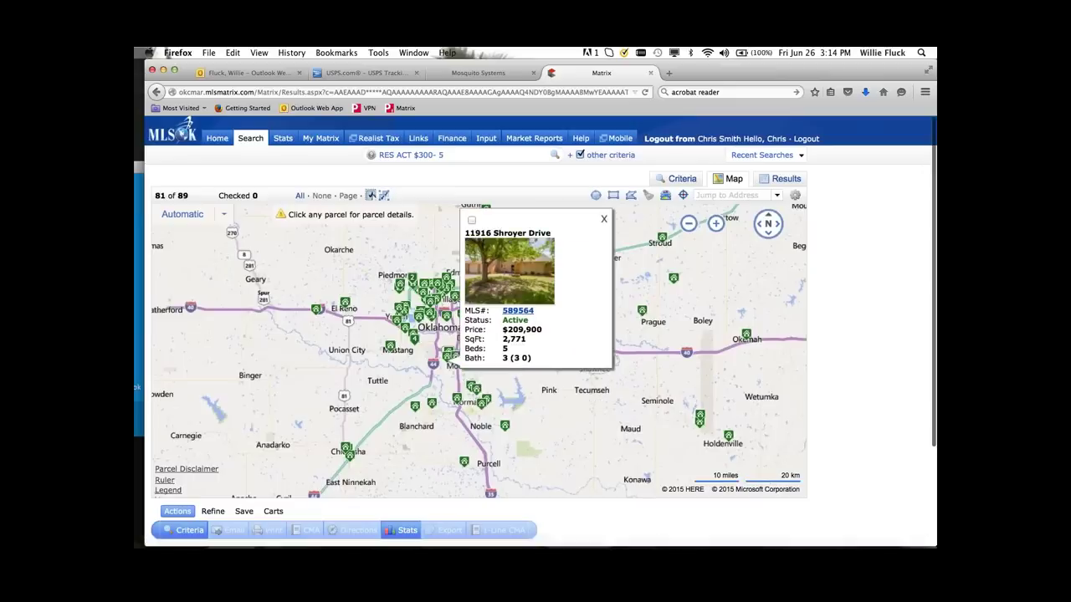
left_click(397, 344)
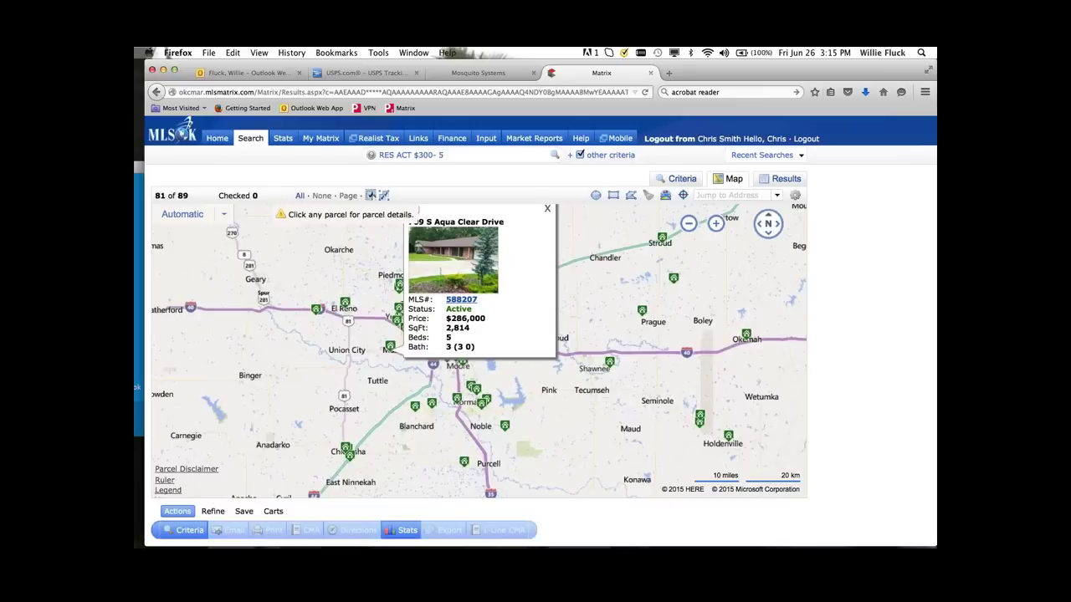
left_click(547, 209)
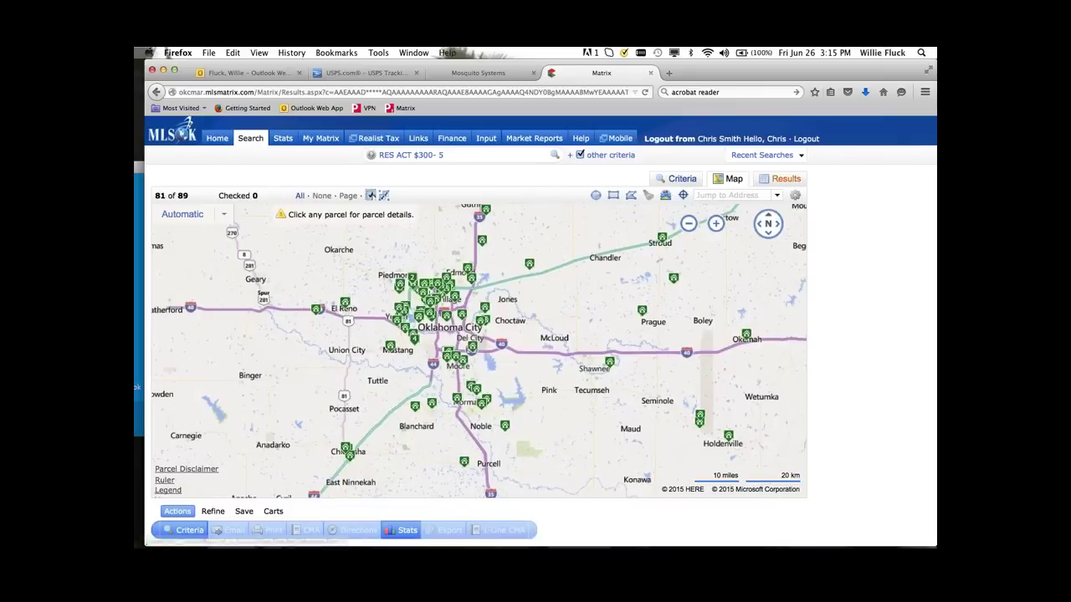
left_click(781, 178)
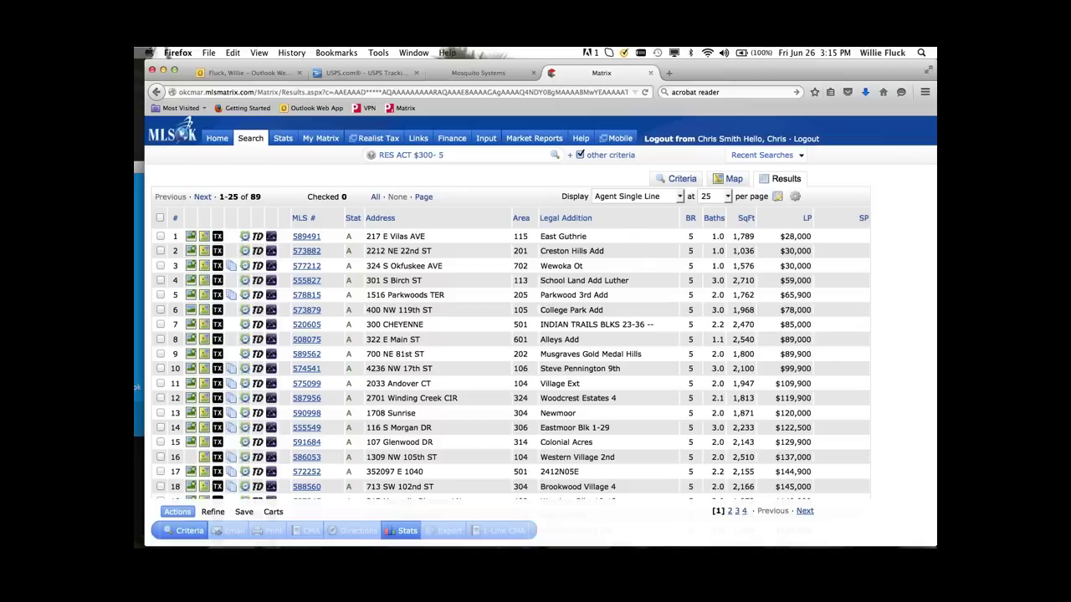
- View the first five listings in Agent Full display, then return to the Agent Single Line table
left_click(636, 196)
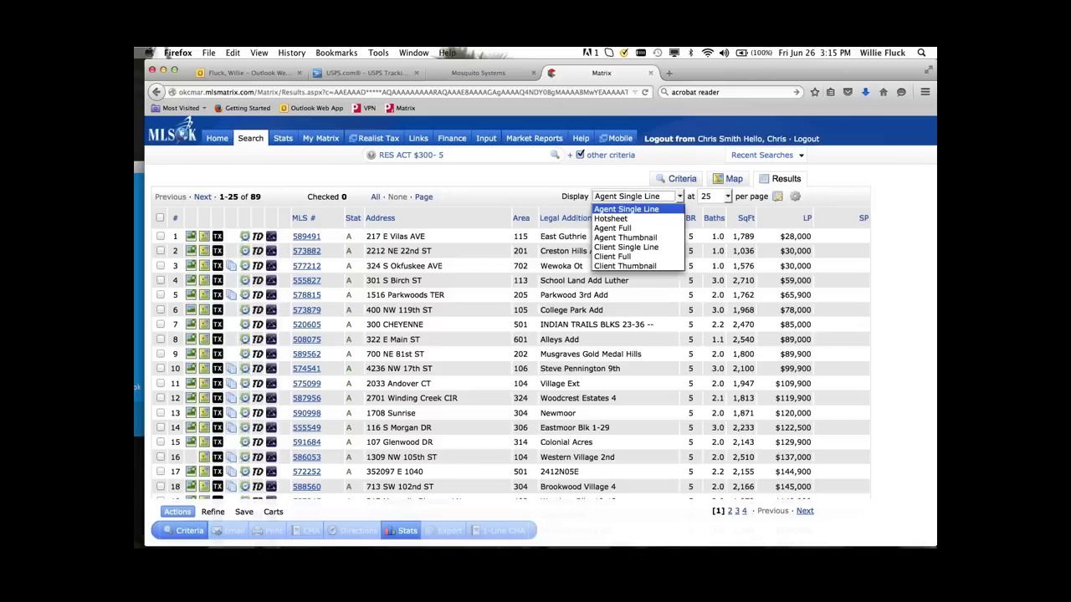
key("Escape")
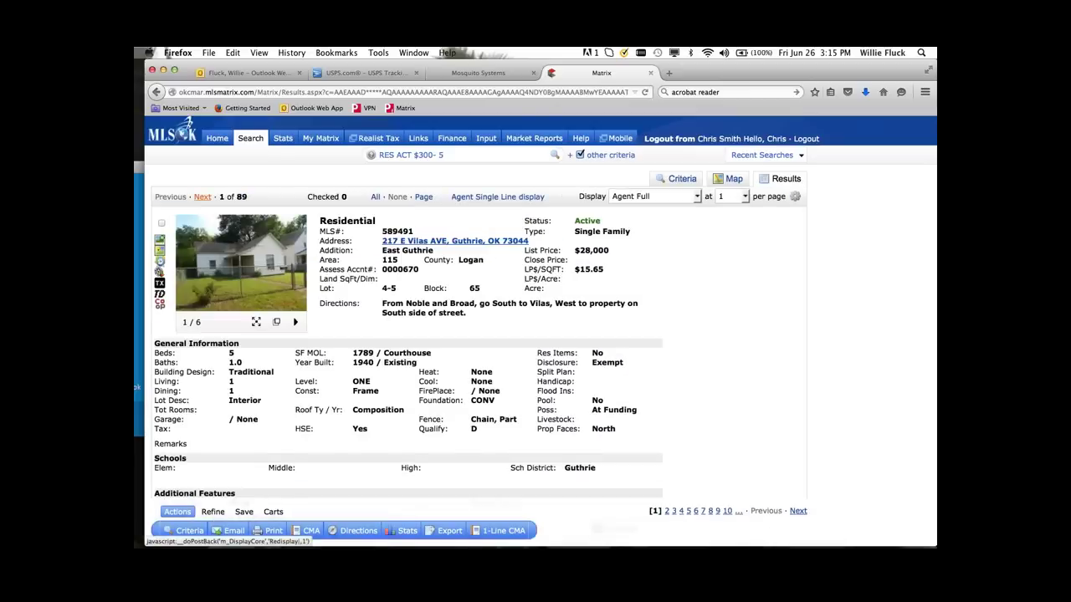
left_click(202, 196)
left_click(203, 196)
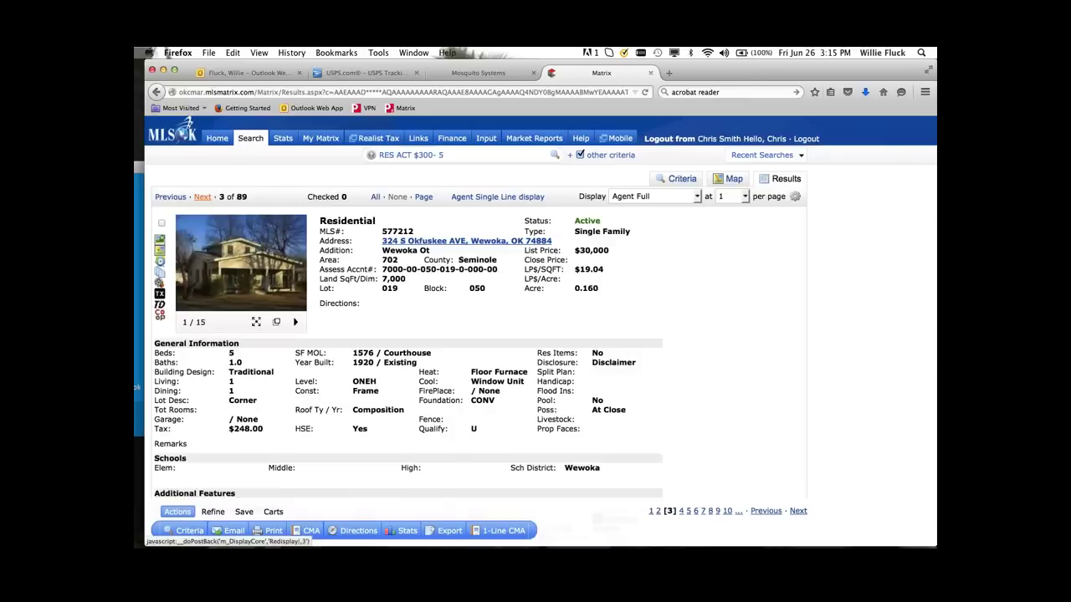
left_click(203, 197)
left_click(202, 197)
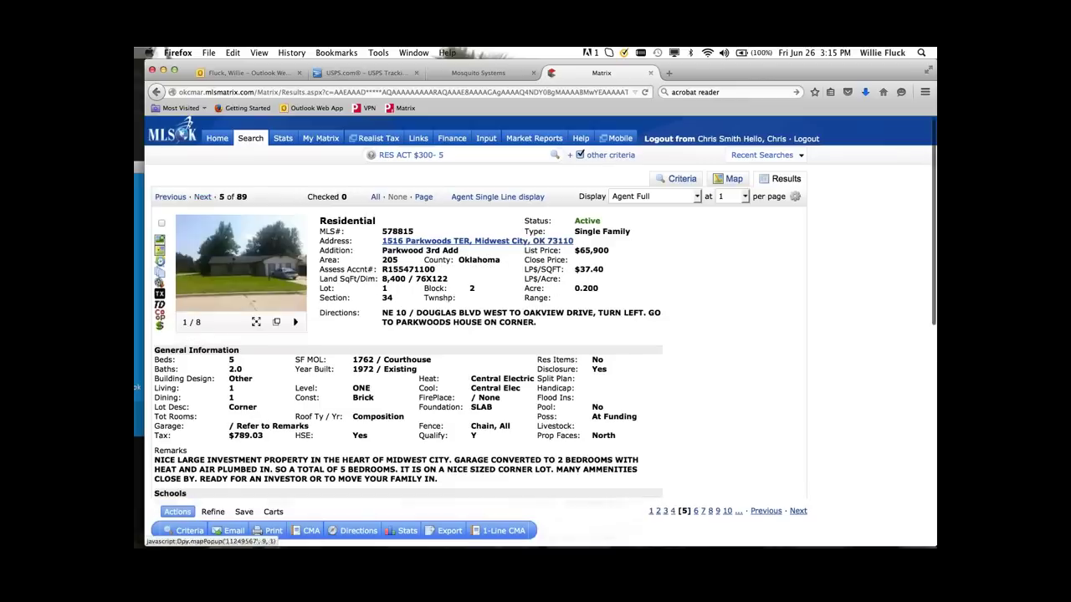
left_click(497, 196)
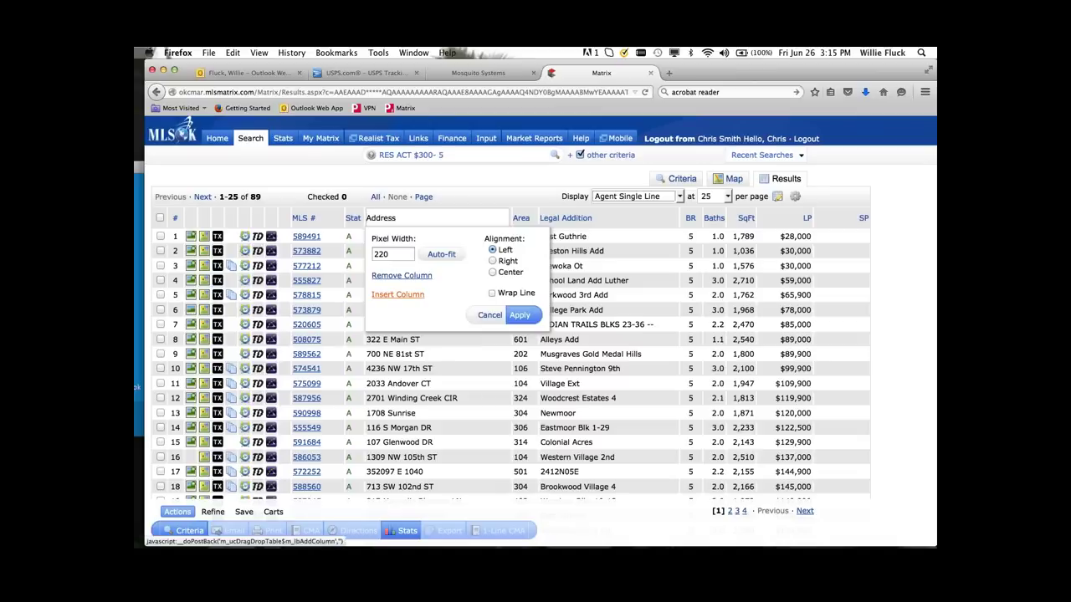
- Insert a Postal Code column after Address, finding it by searching 'pos'
left_click(397, 294)
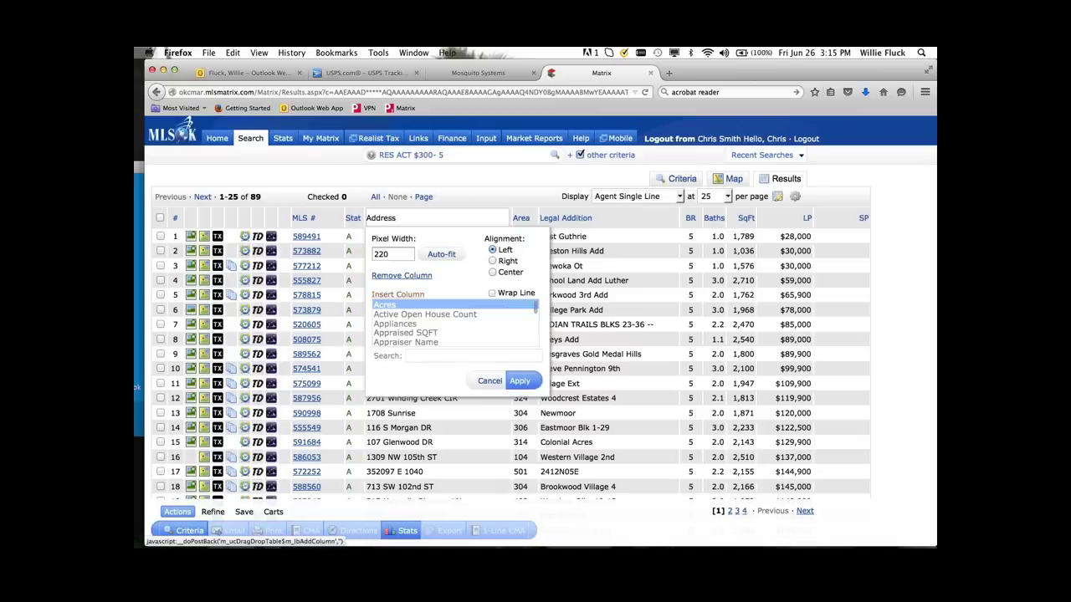
left_click(406, 356)
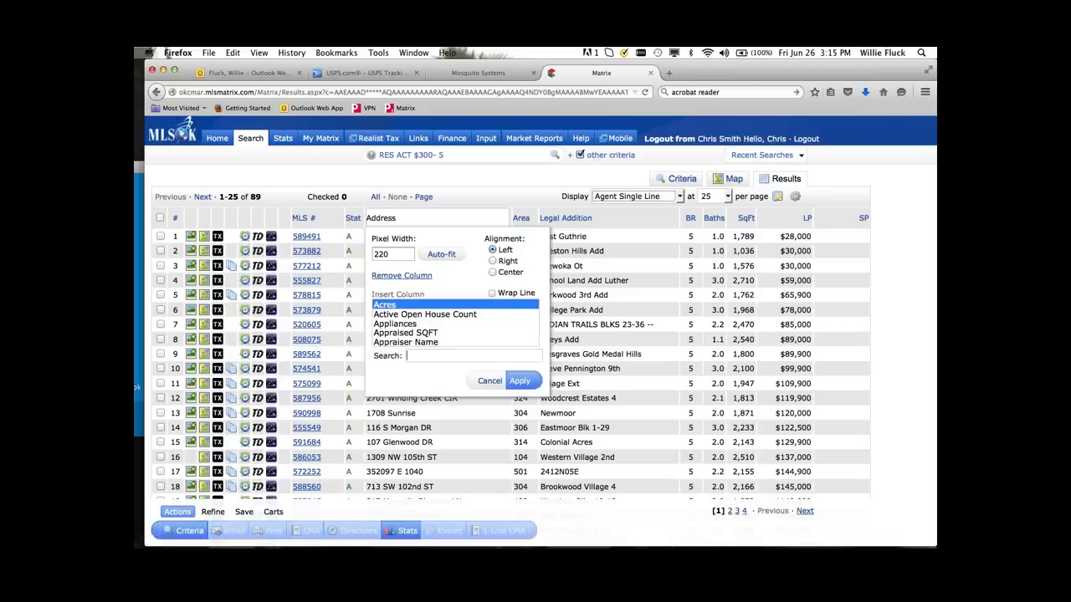
type("pos")
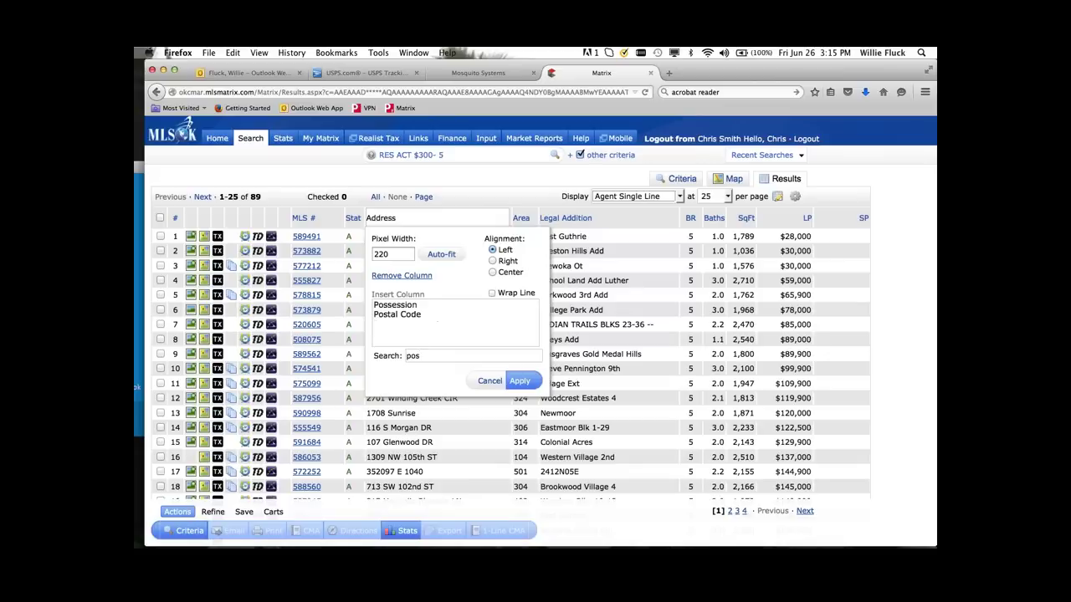
left_click(398, 314)
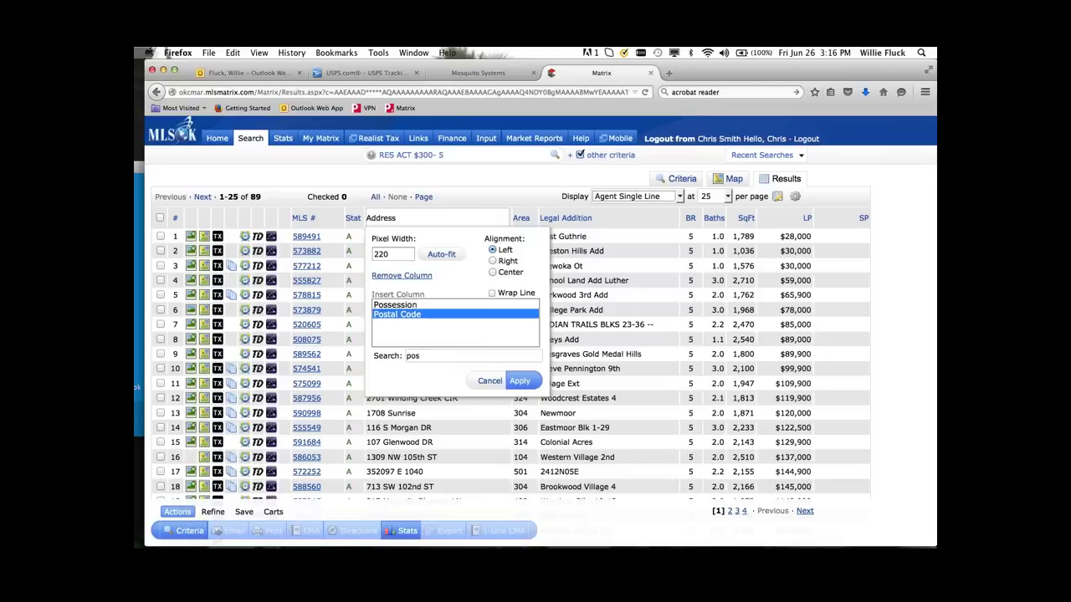
left_click(520, 380)
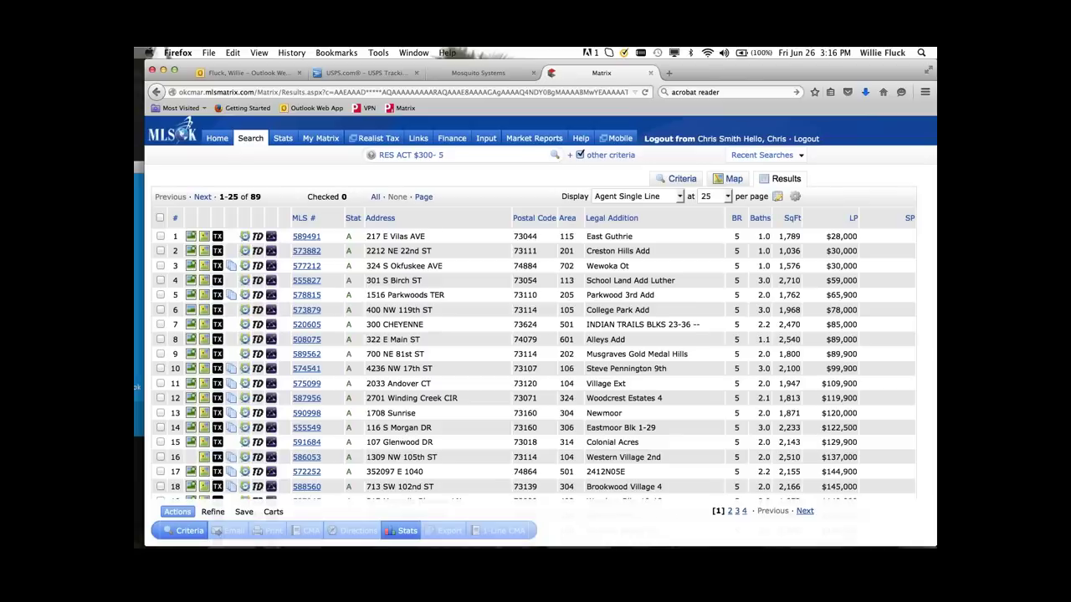
- Move the LP column before Address and sort by list price ascending, starting at $28,000
left_click_drag(854, 217, 416, 218)
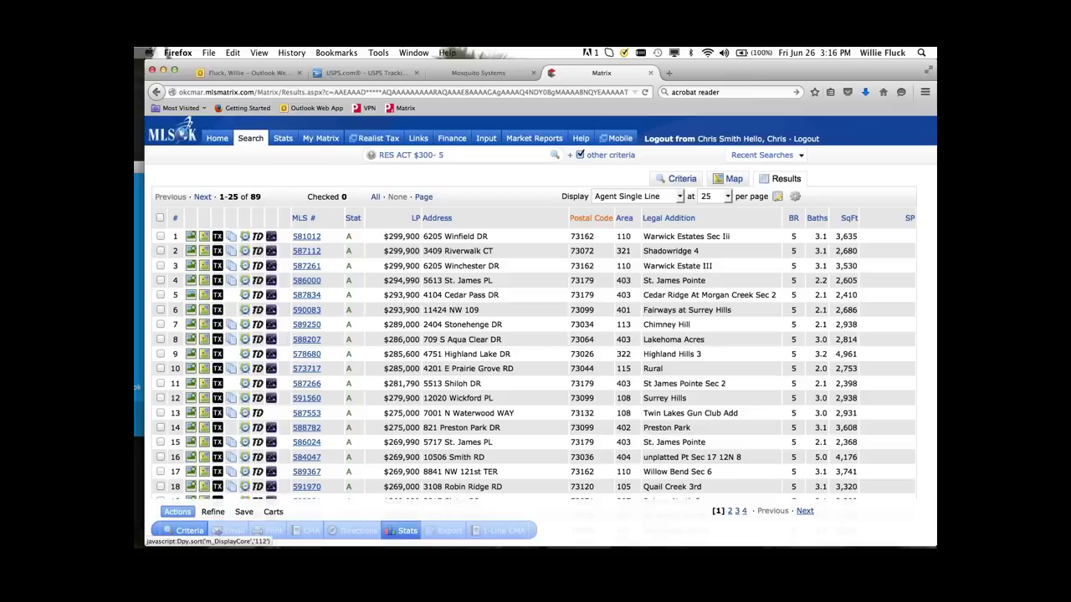
left_click(591, 217)
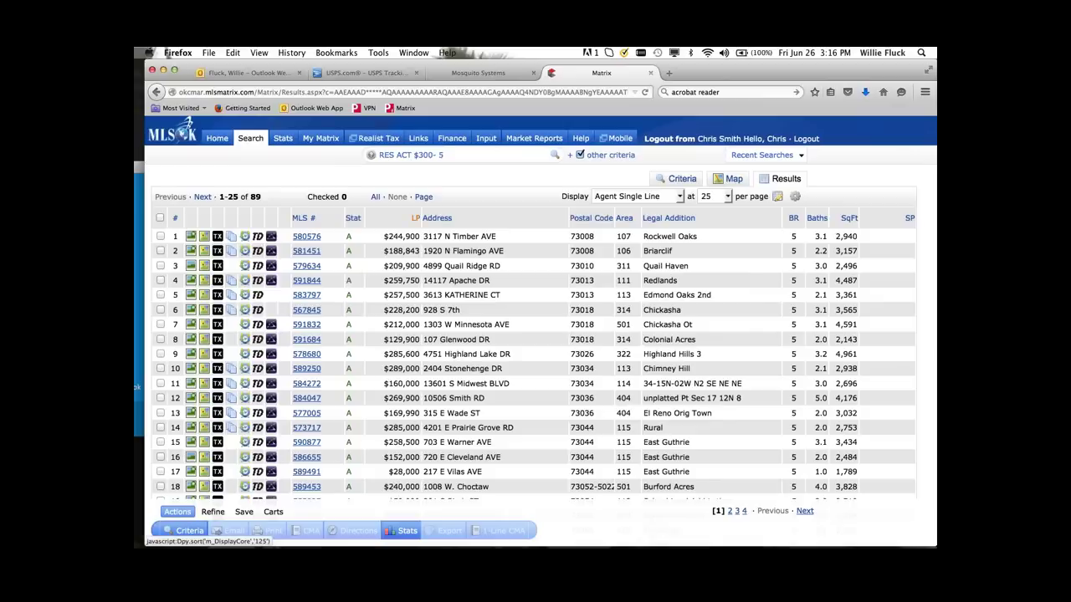
left_click(415, 218)
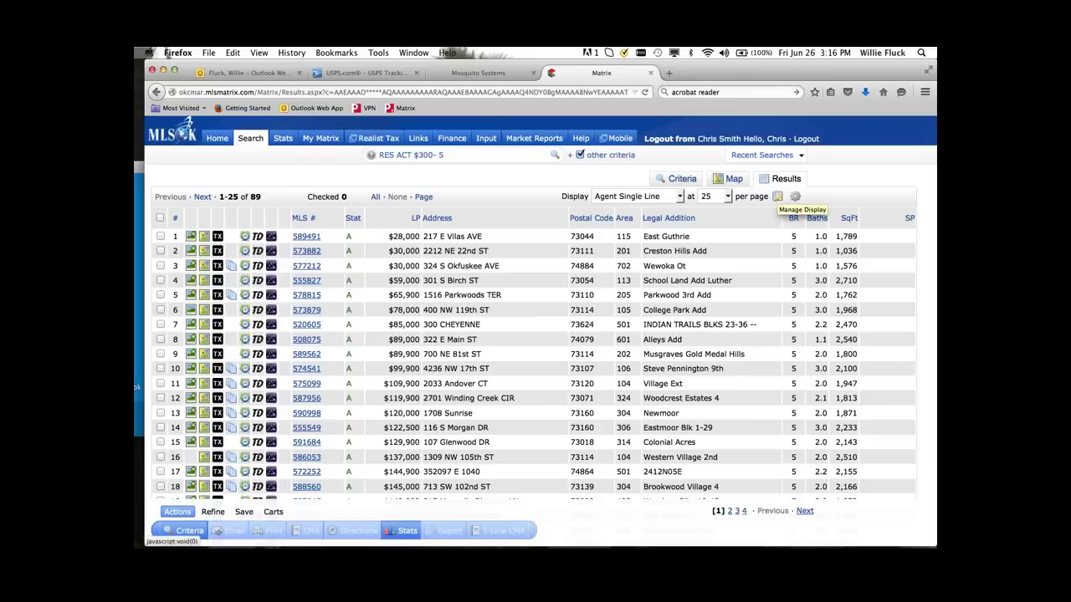
- Save the customized results layout as a copy named AP, listed as my:AP
left_click(777, 196)
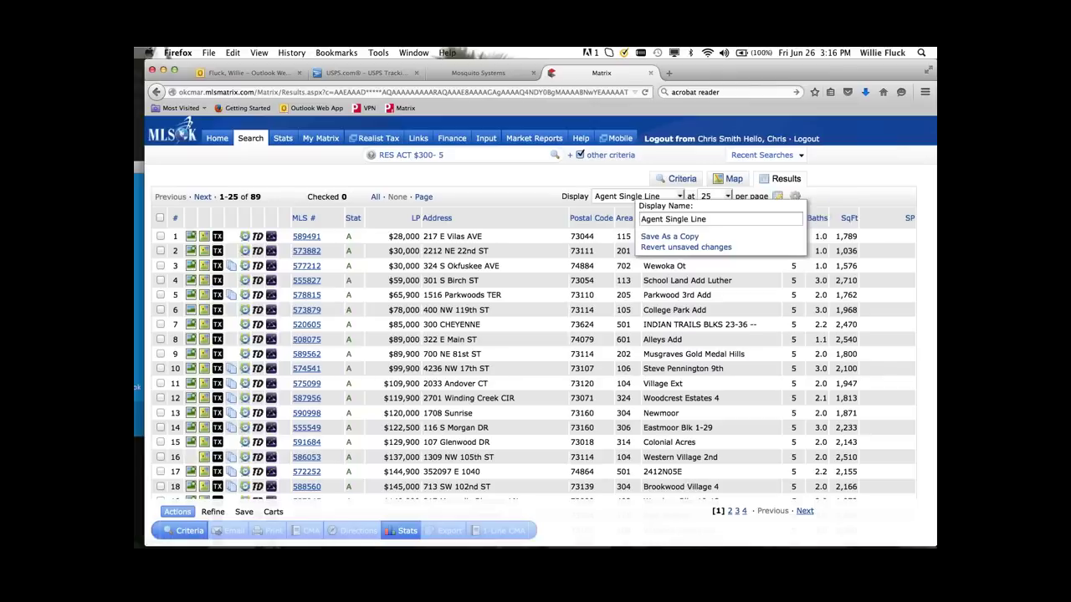
triple_click(686, 218)
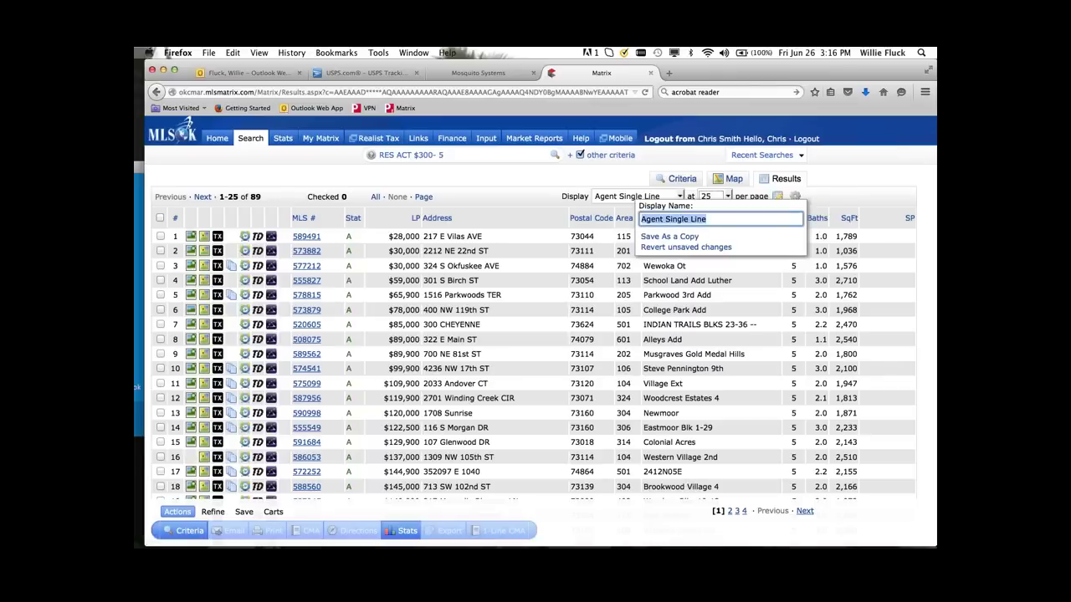
type("AP")
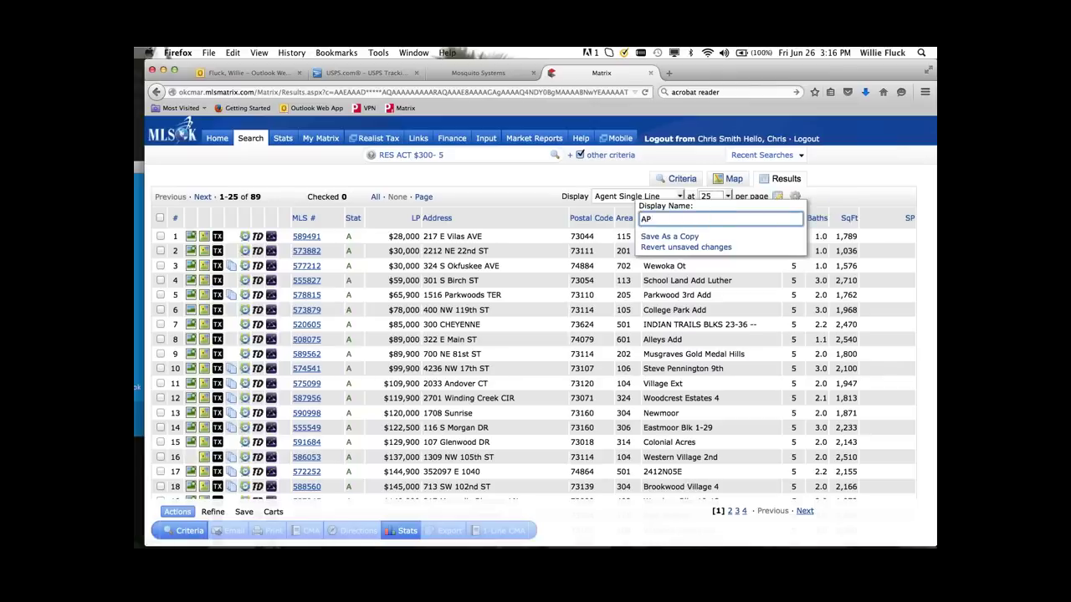
left_click(670, 236)
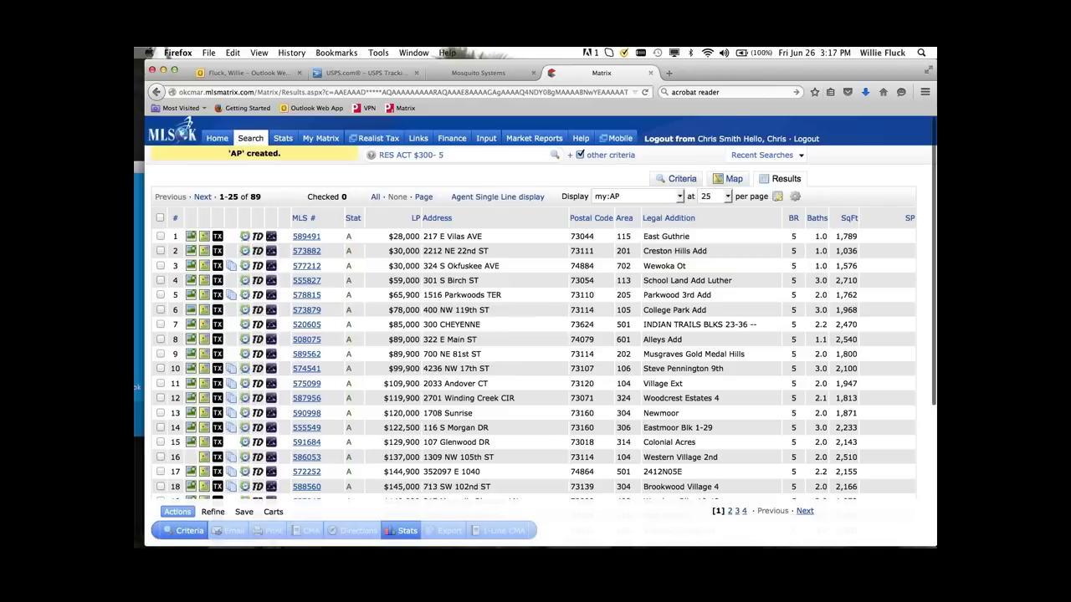
left_click(636, 195)
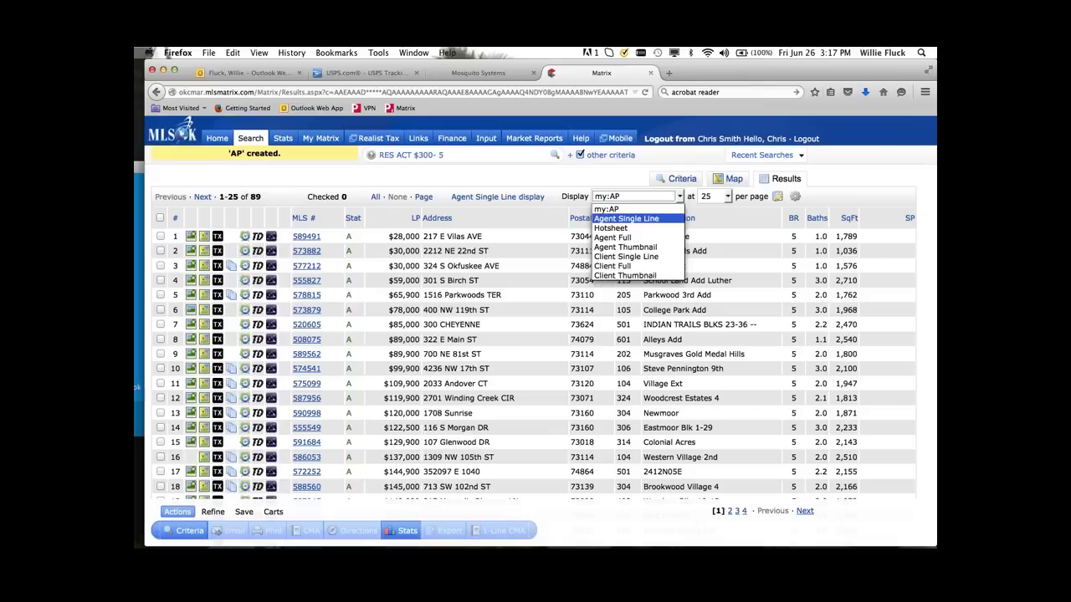
- Apply the Agent Single Line display and show 100 results per page
left_click(626, 218)
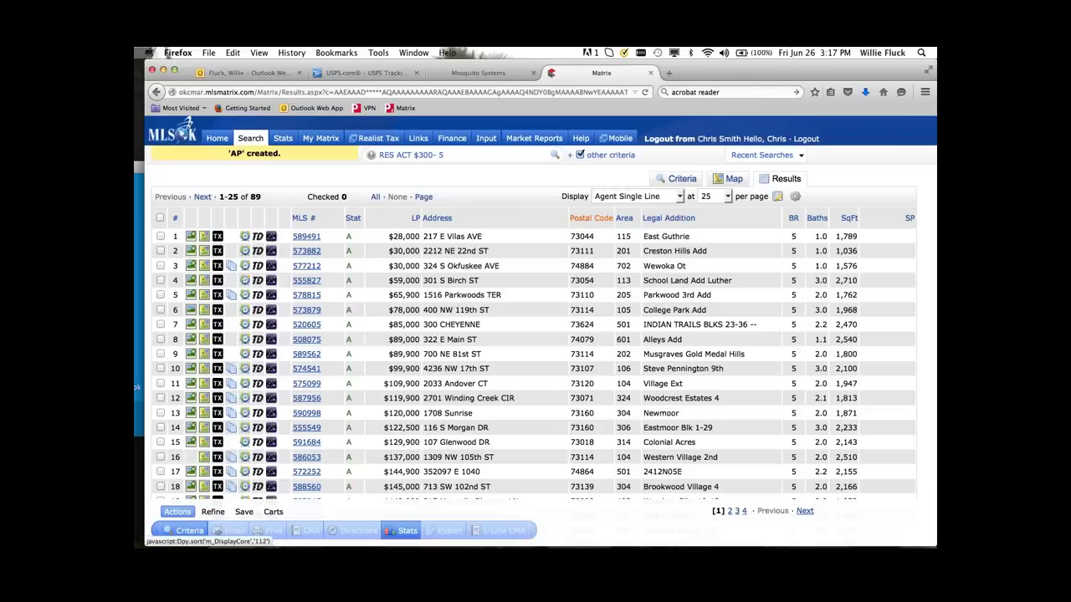
left_click(711, 195)
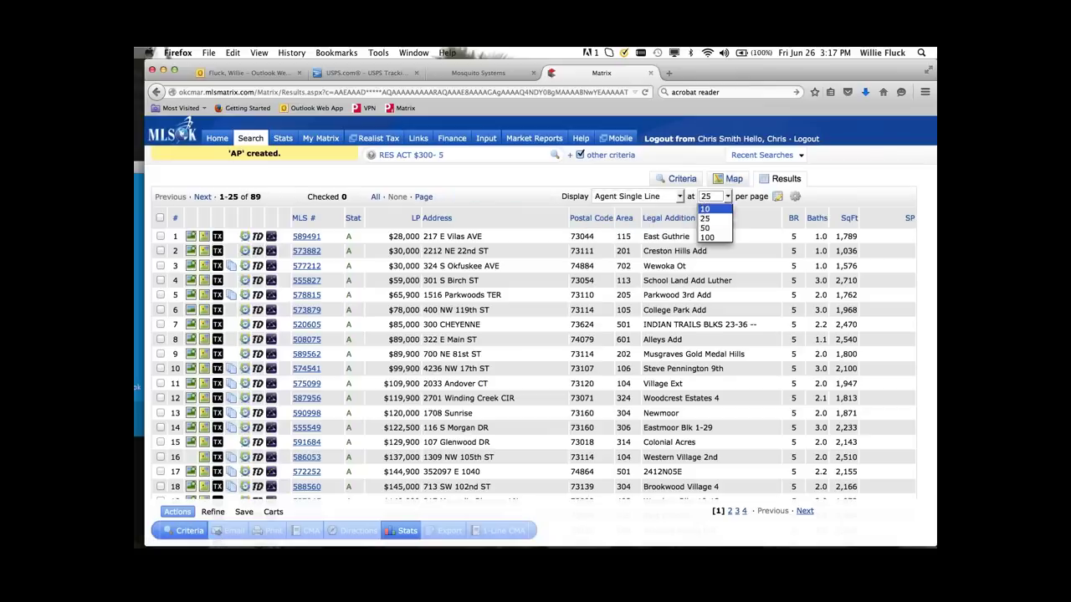
left_click(705, 208)
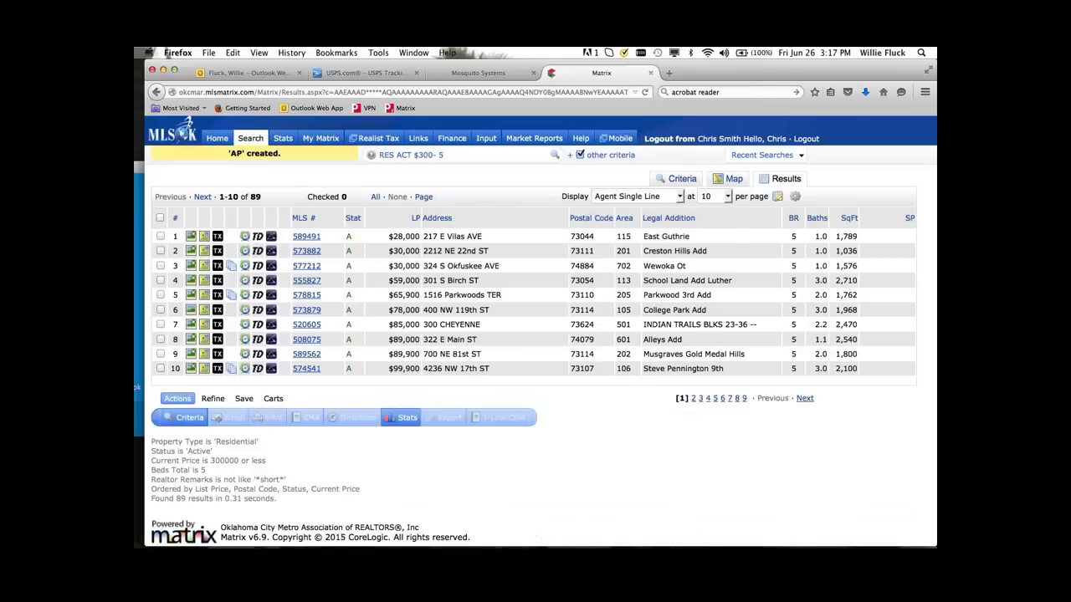
left_click(711, 196)
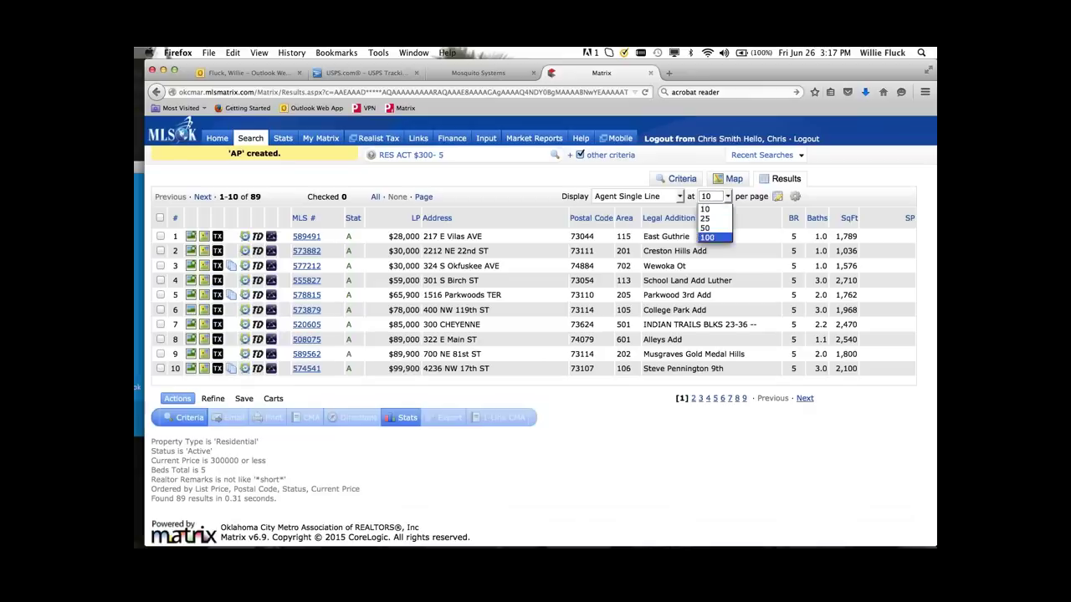
left_click(707, 238)
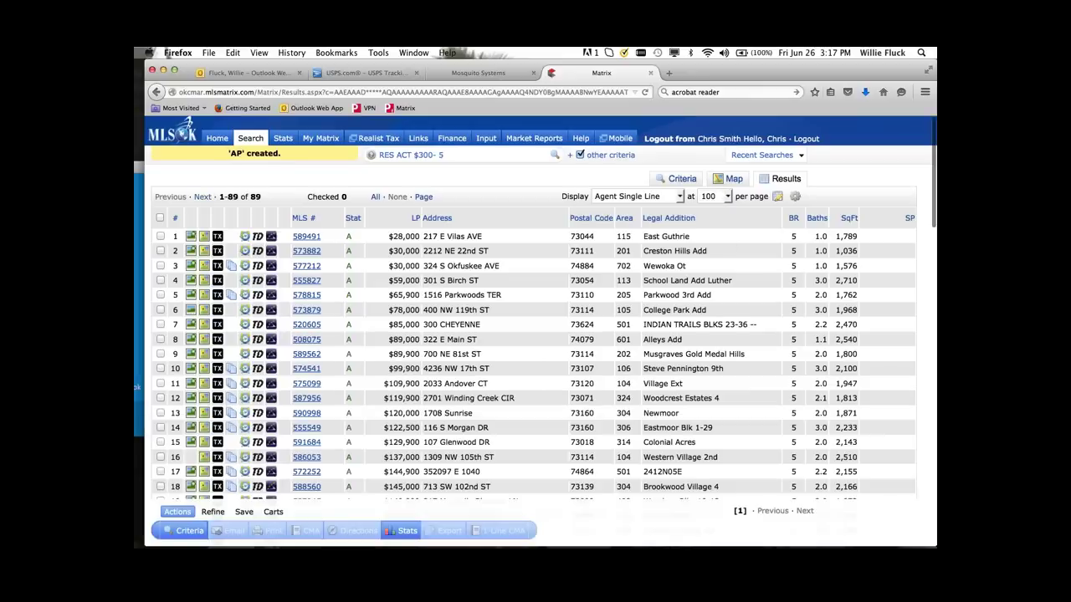
scroll(535, 318, "down", 5)
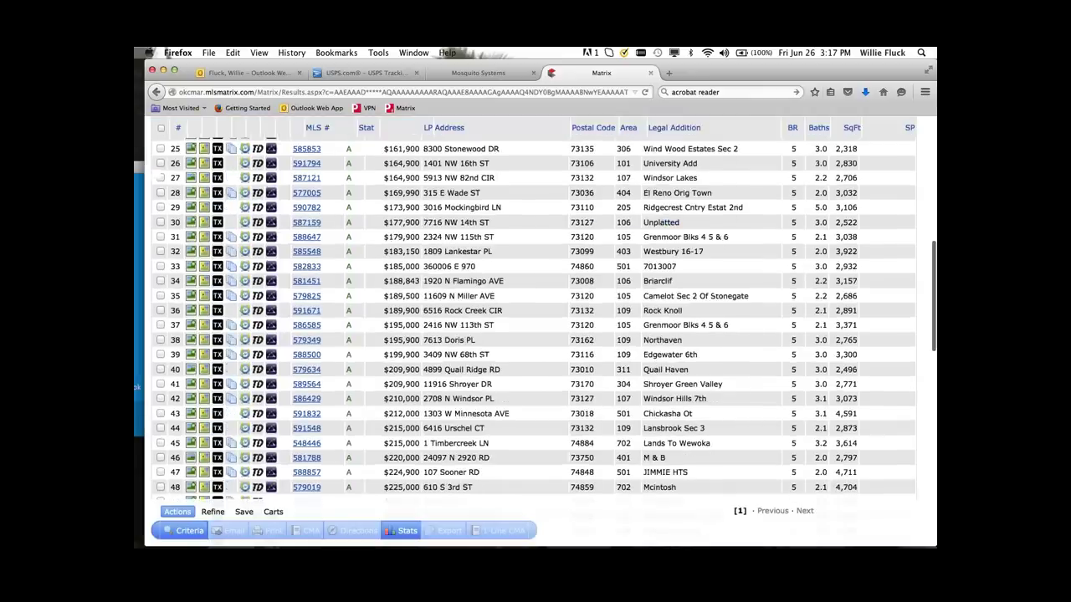
scroll(536, 317, "up", 5)
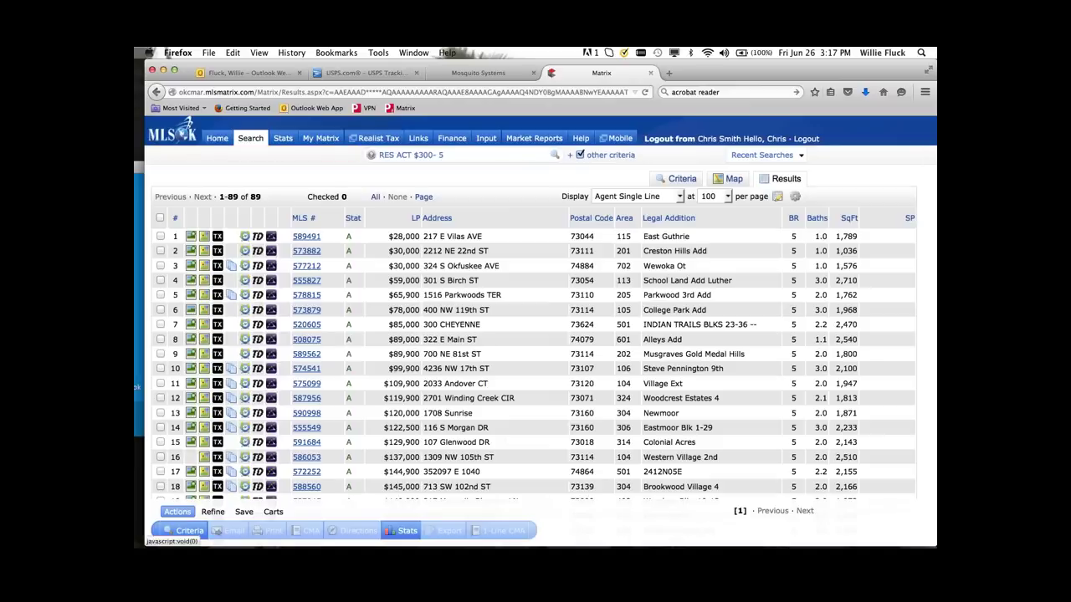
left_click(795, 195)
left_click(635, 195)
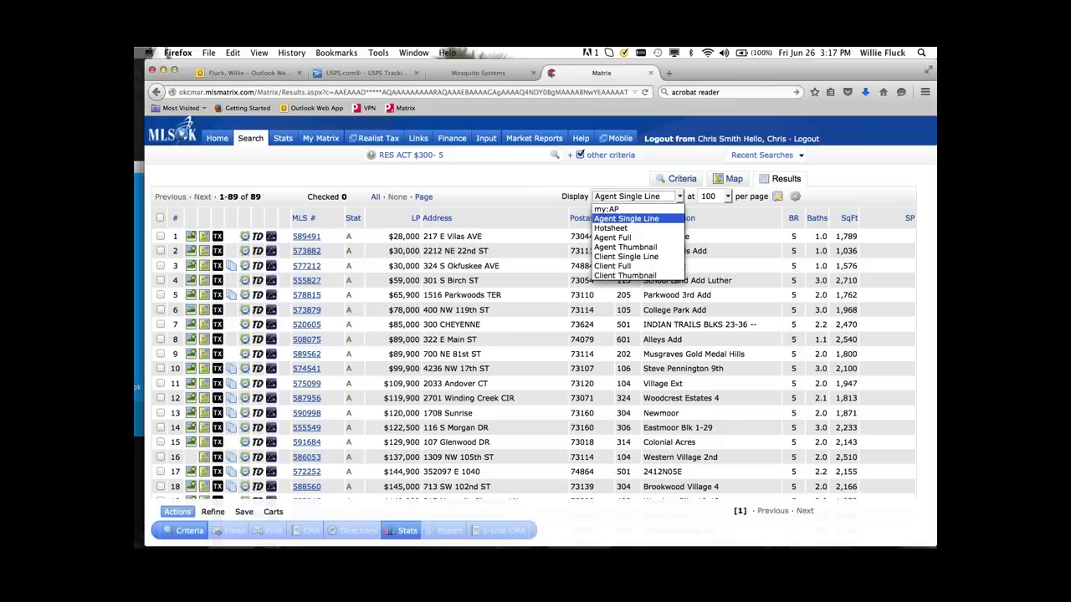
key("Escape")
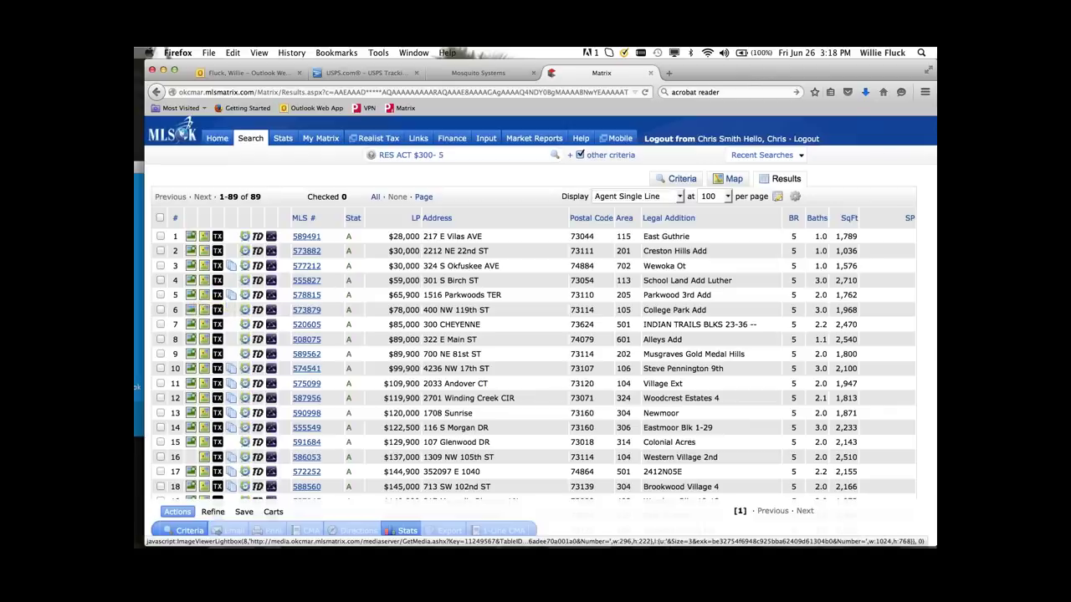
left_click(191, 309)
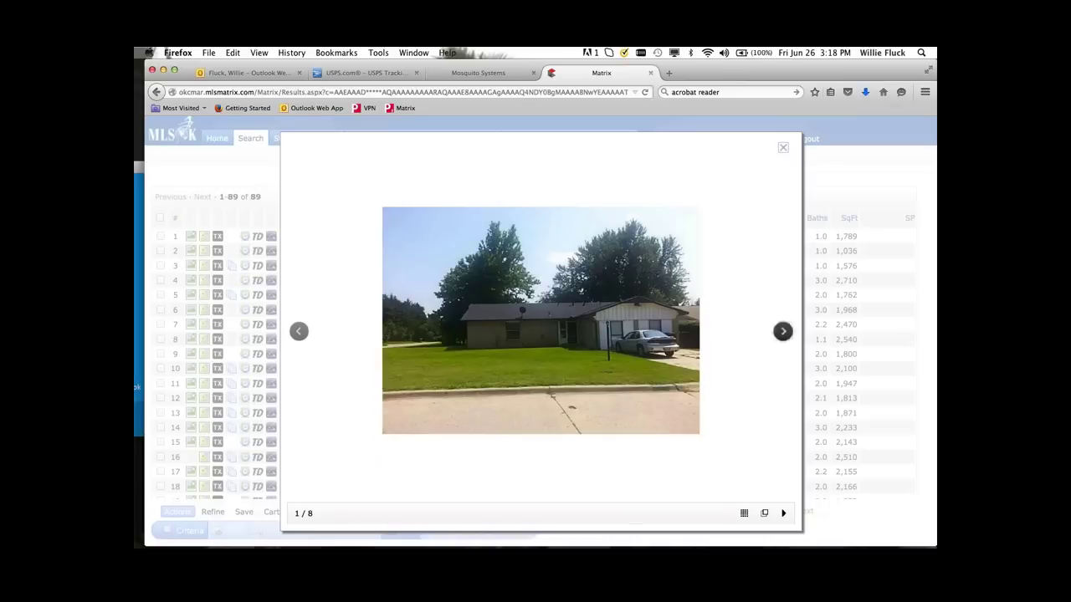
left_click(782, 332)
left_click(782, 331)
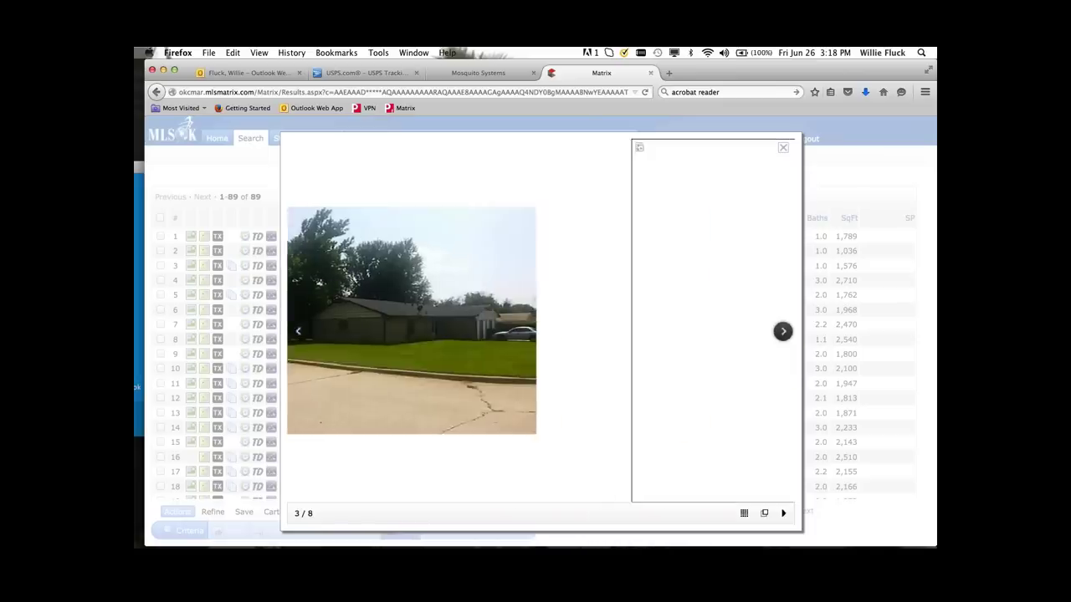
left_click(782, 332)
left_click(782, 331)
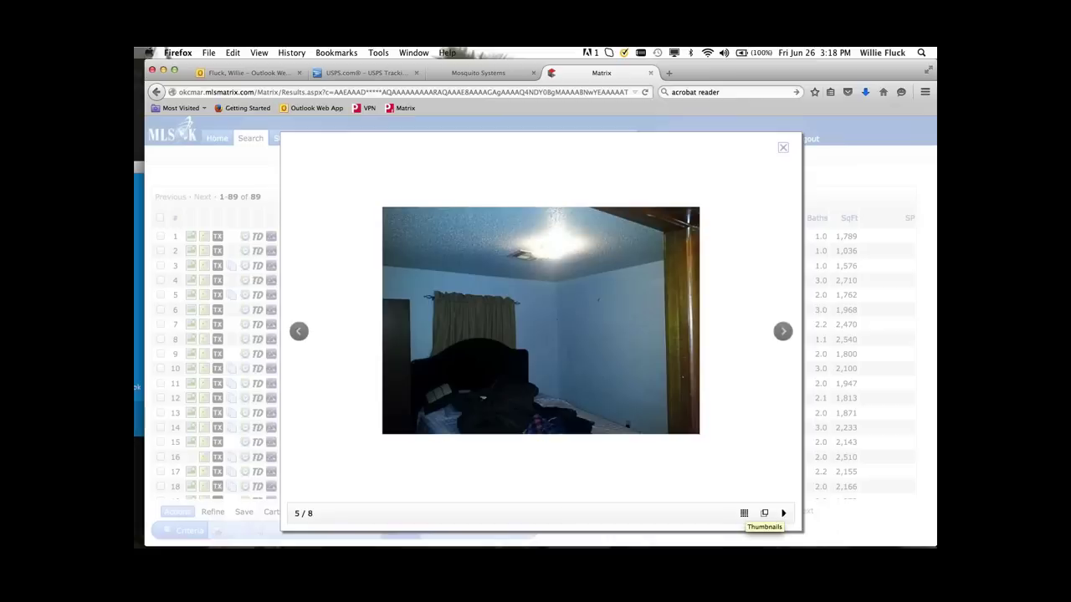
left_click(763, 513)
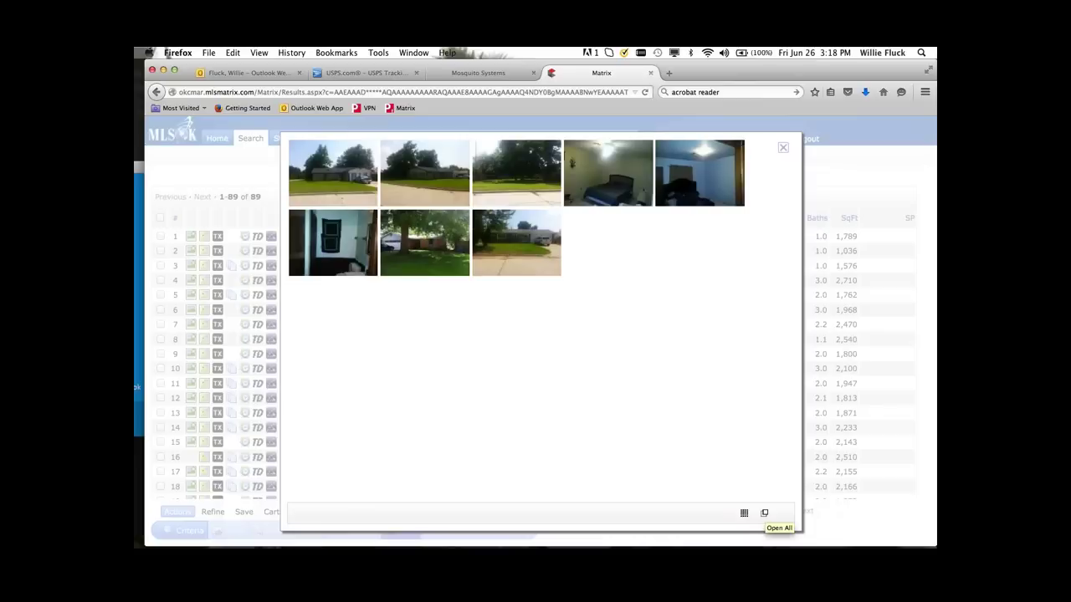
- Scroll through the captioned album of all photos, then close the album and photo viewer
left_click(764, 513)
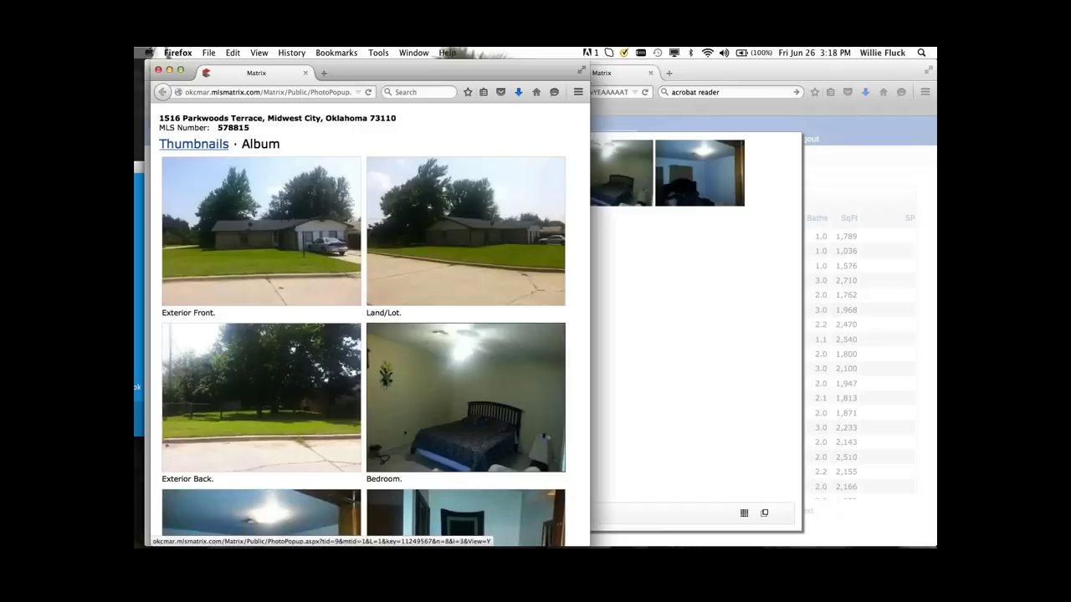
scroll(363, 326, "down", 1)
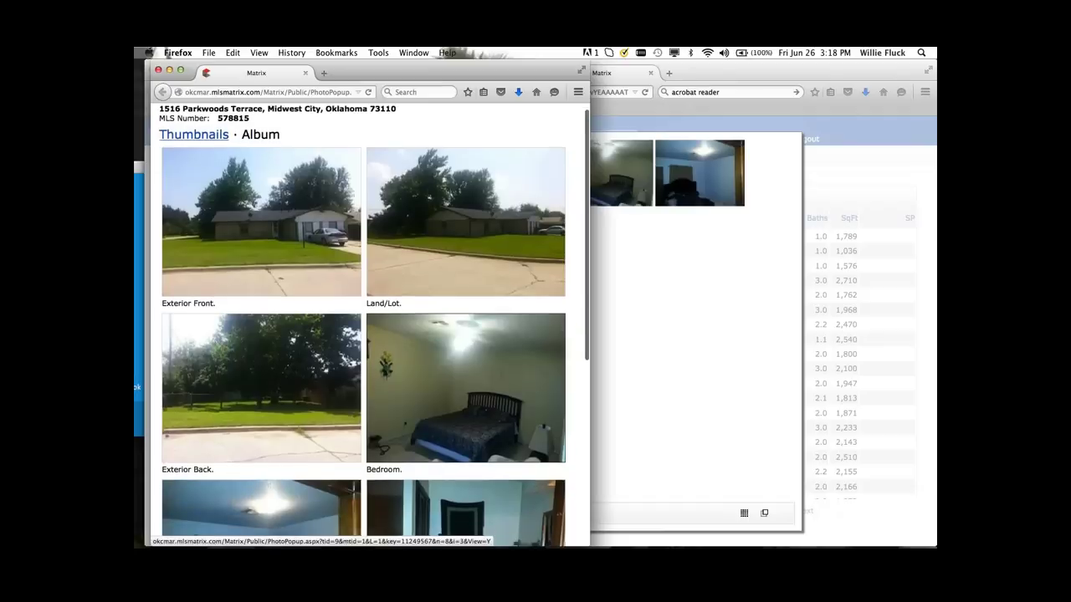
scroll(363, 327, "down", 10)
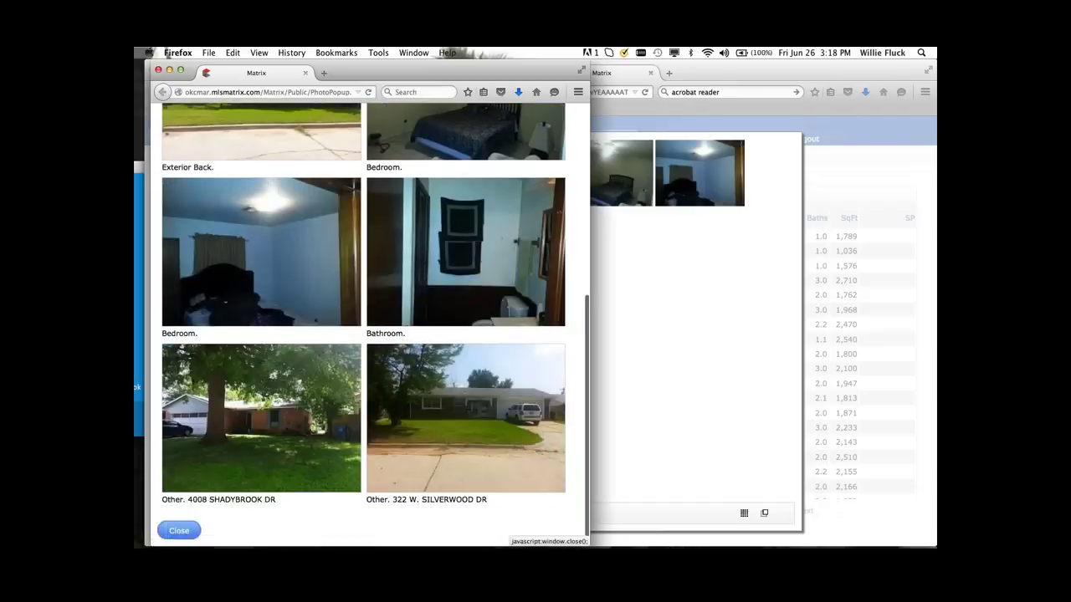
left_click(179, 530)
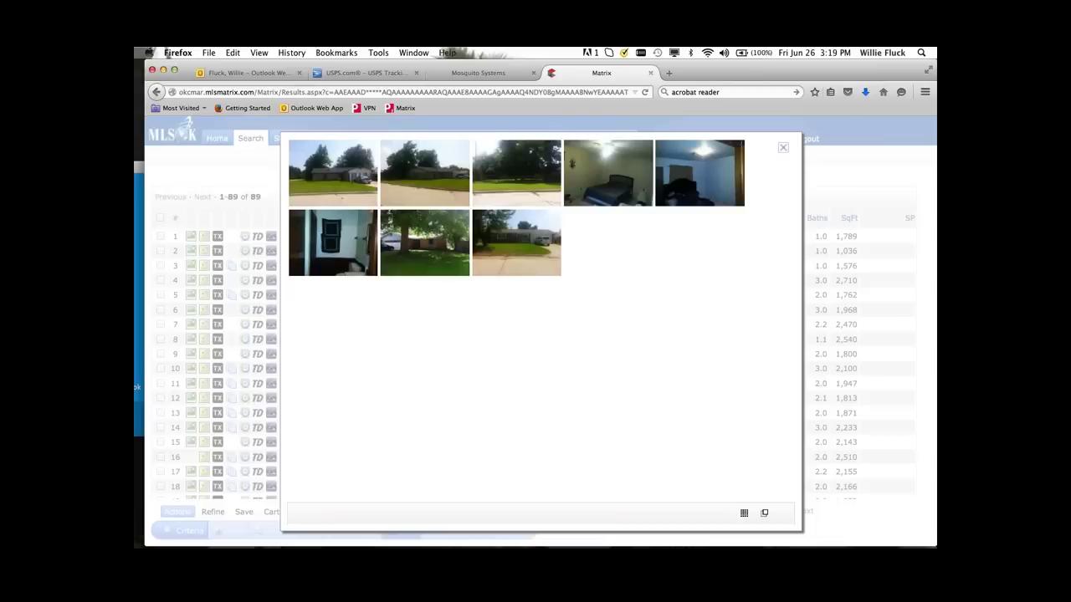
key("Escape")
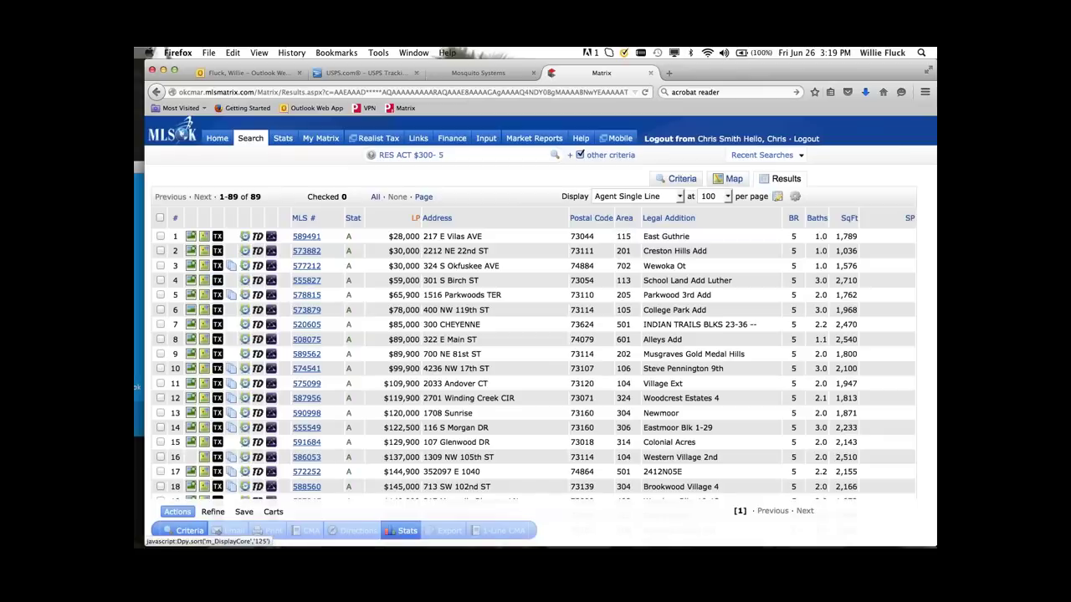
left_click(415, 217)
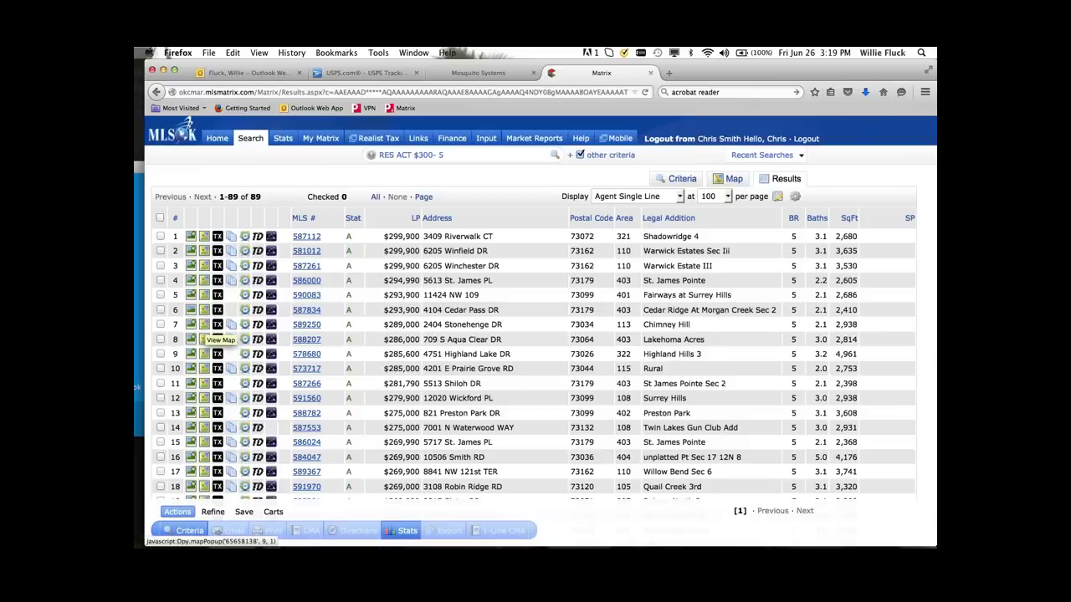
left_click(204, 324)
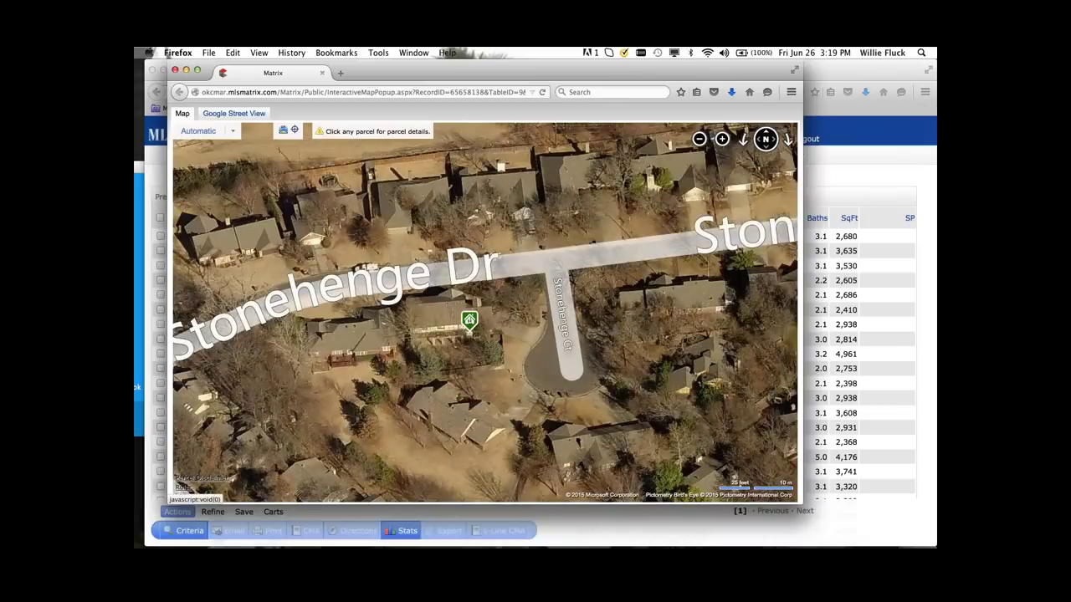
- Label the Stonehenge Dr aerial map's parcels with owner names via the Parcel Characteristics layer
left_click(283, 131)
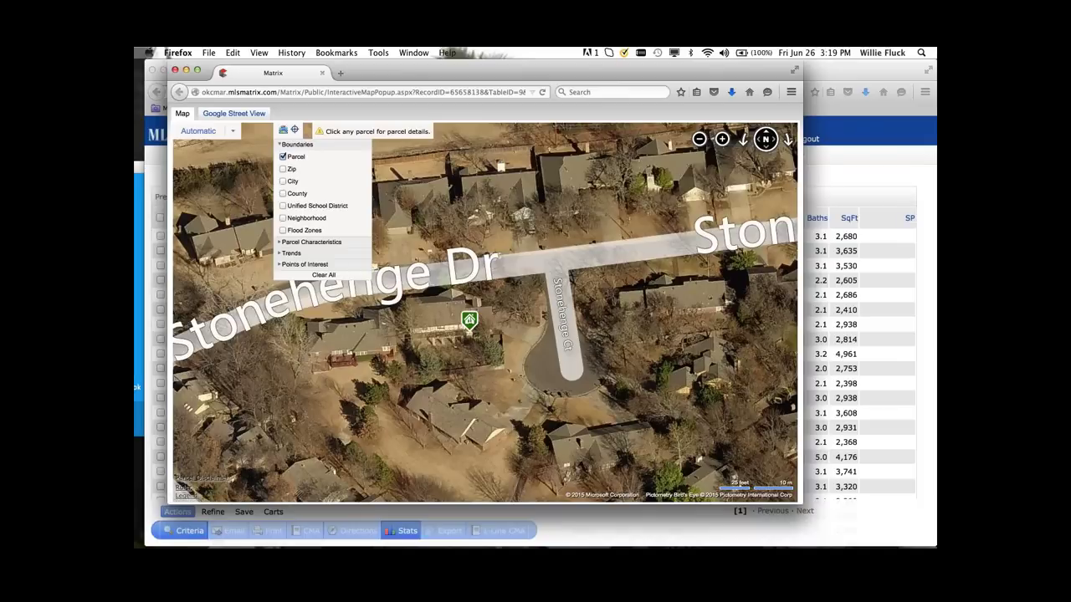
left_click(311, 242)
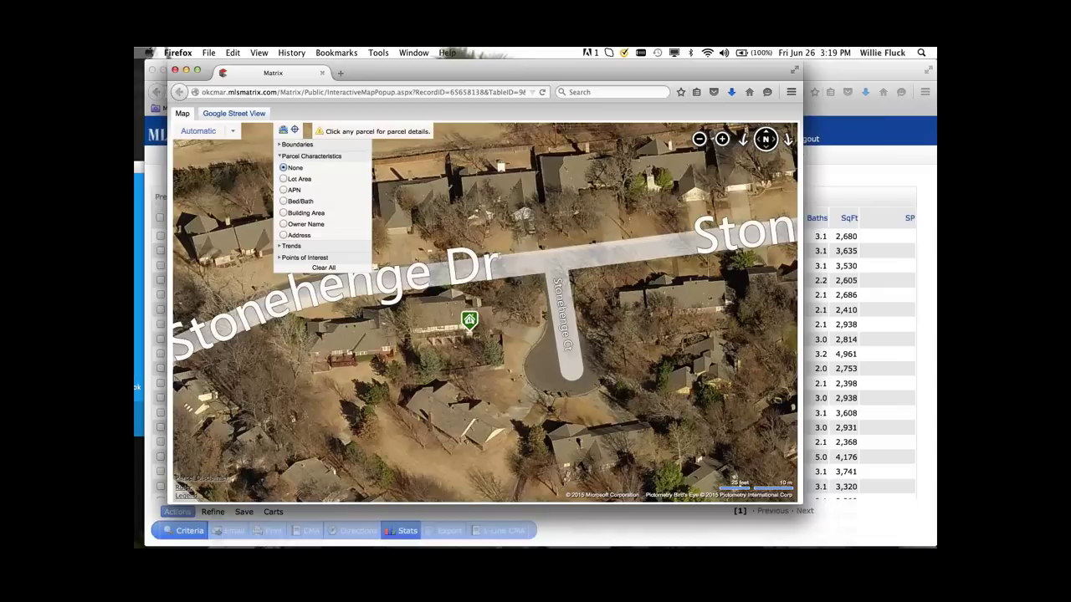
left_click(283, 224)
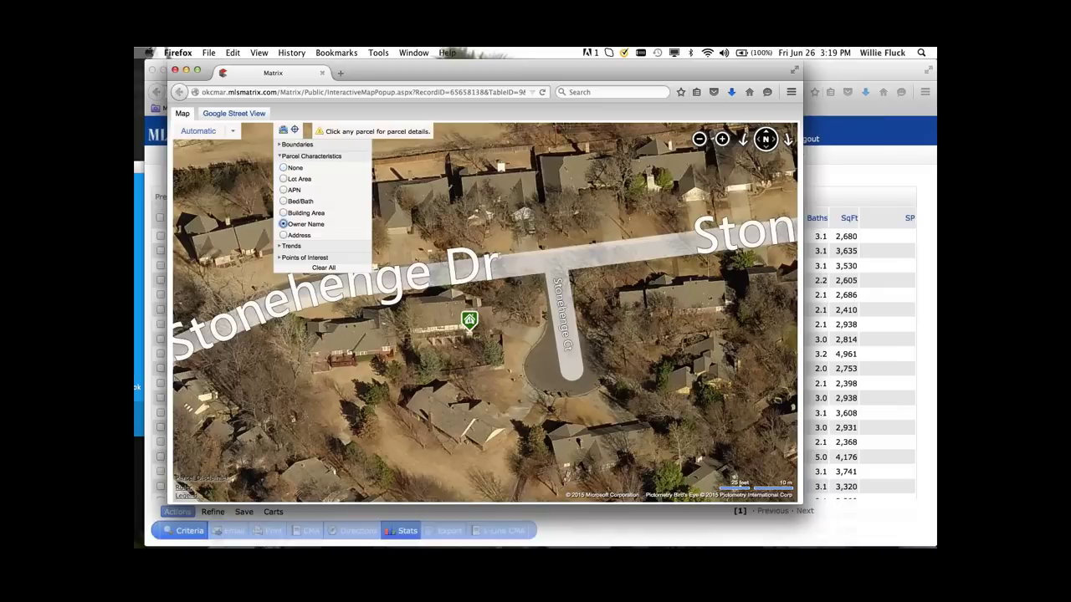
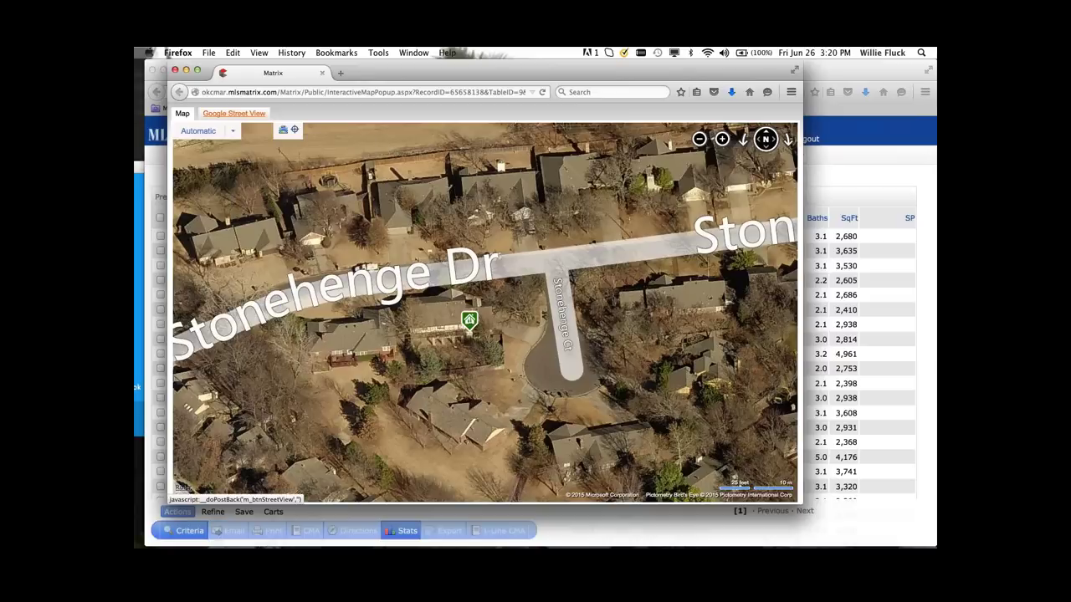
left_click(234, 113)
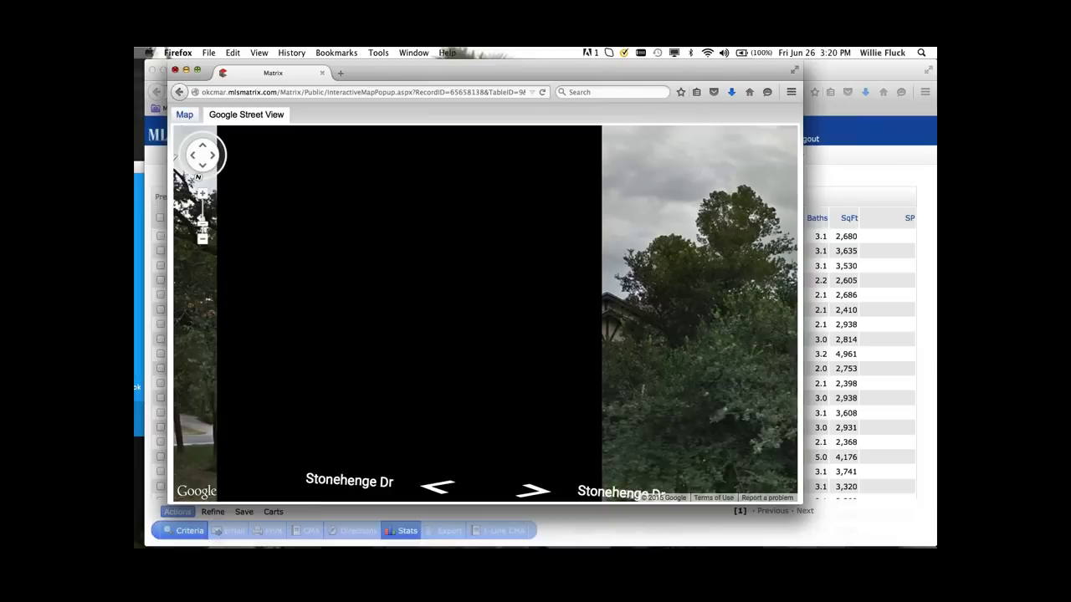
key("super+w")
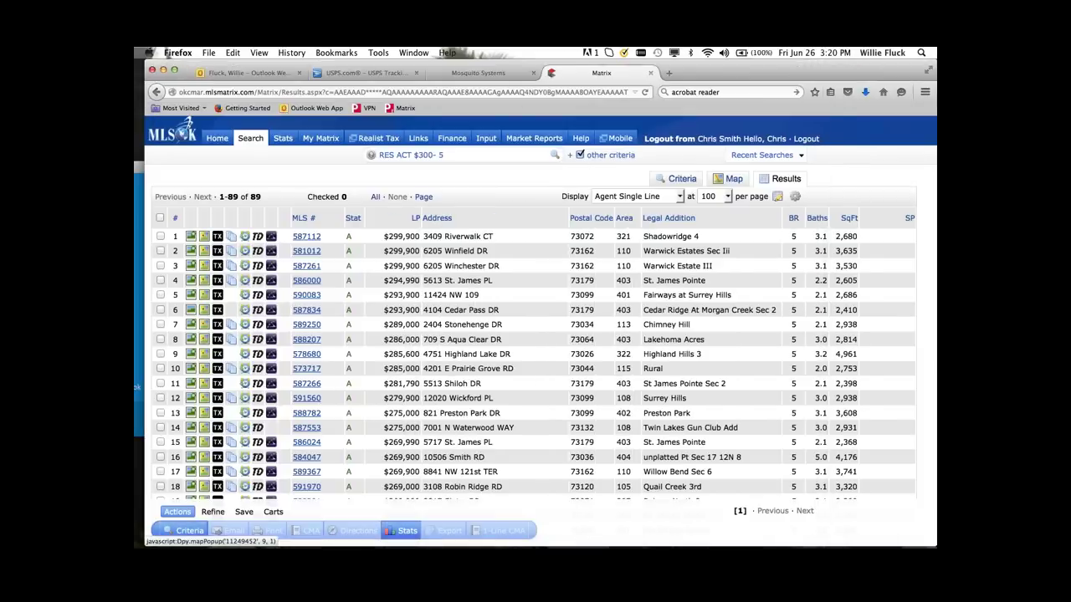
left_click(204, 353)
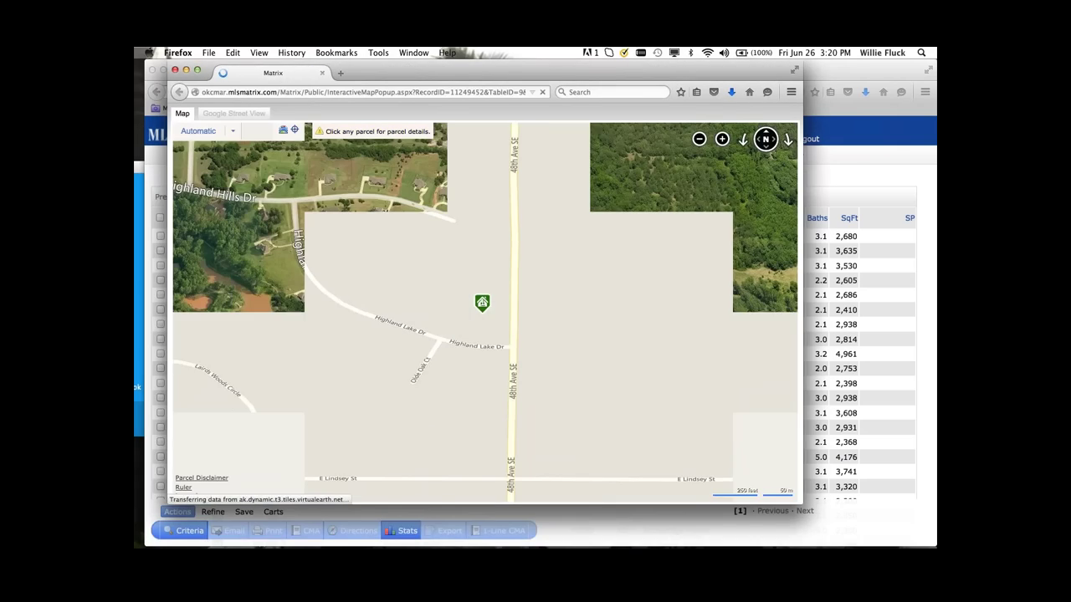
left_click(246, 115)
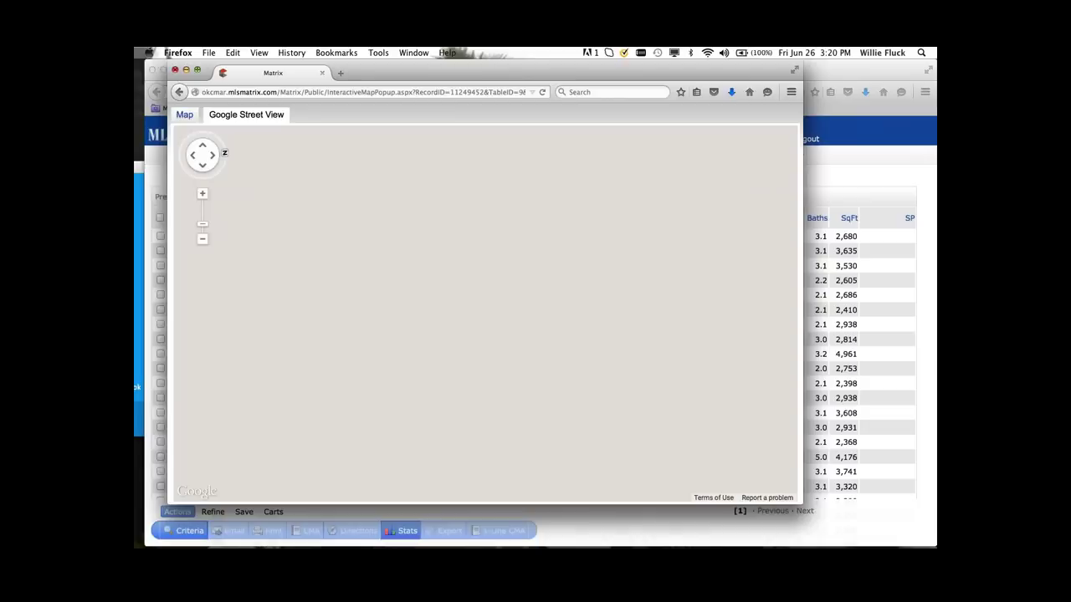
left_click(175, 69)
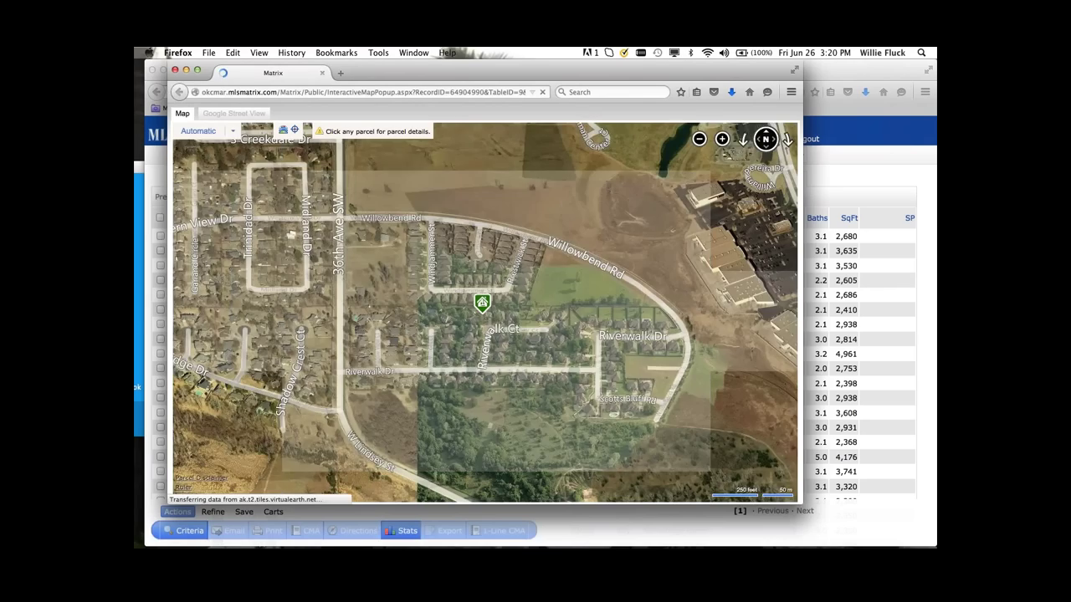
- Look at the Riverwalk Ct house in Google Street View, then close the popup
left_click(238, 114)
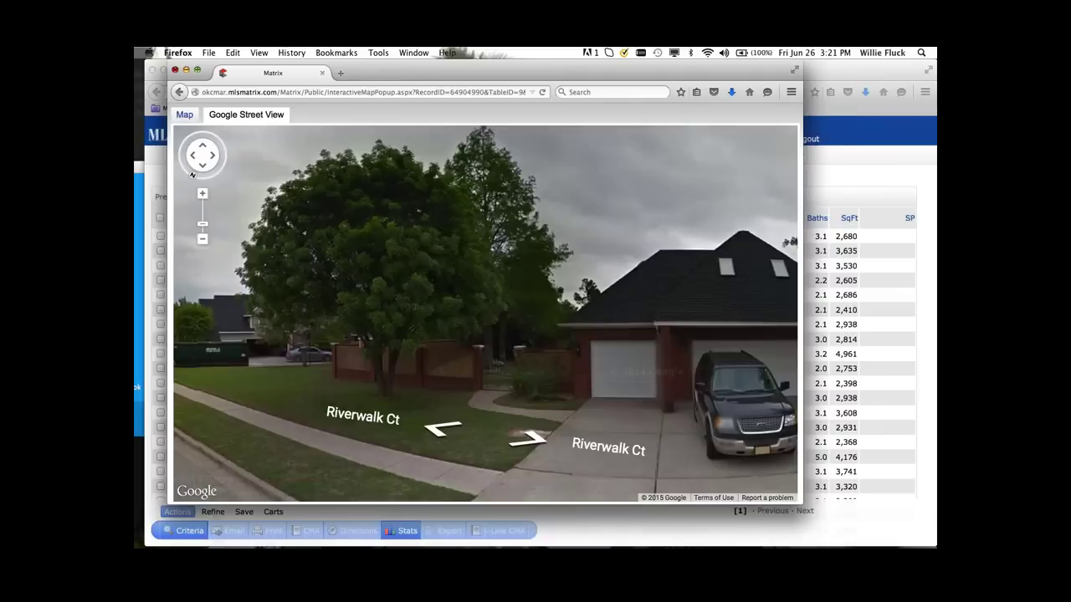
key("super+w")
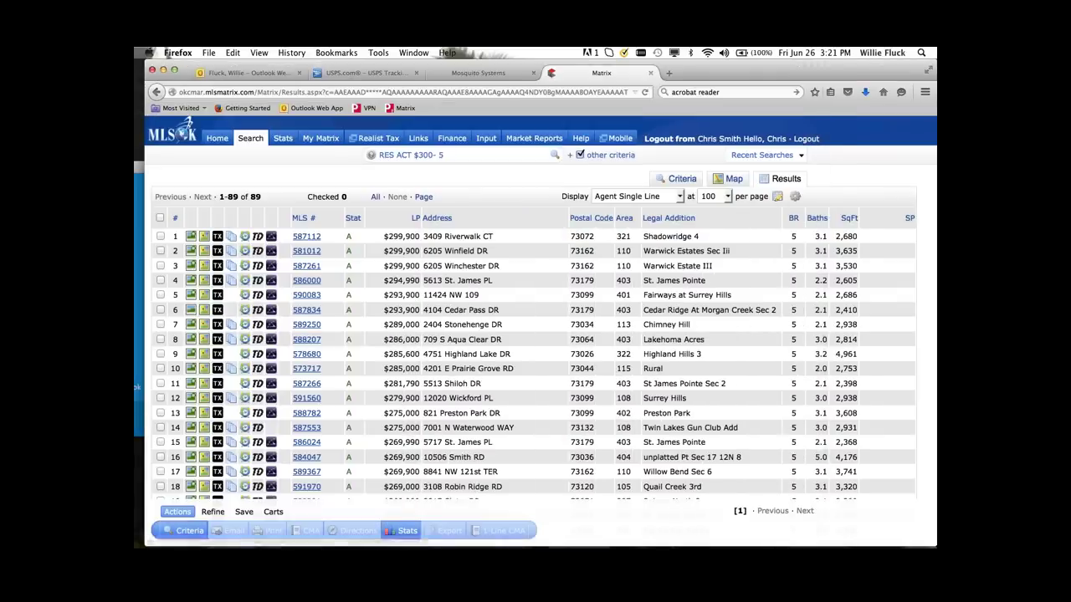
left_click(375, 138)
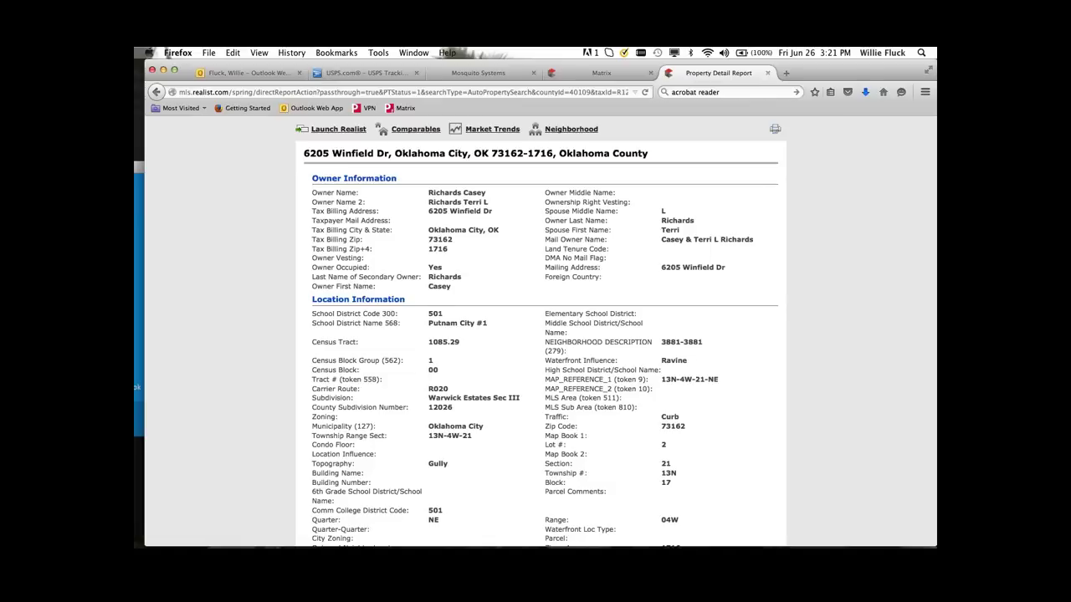
scroll(539, 334, "down", 1)
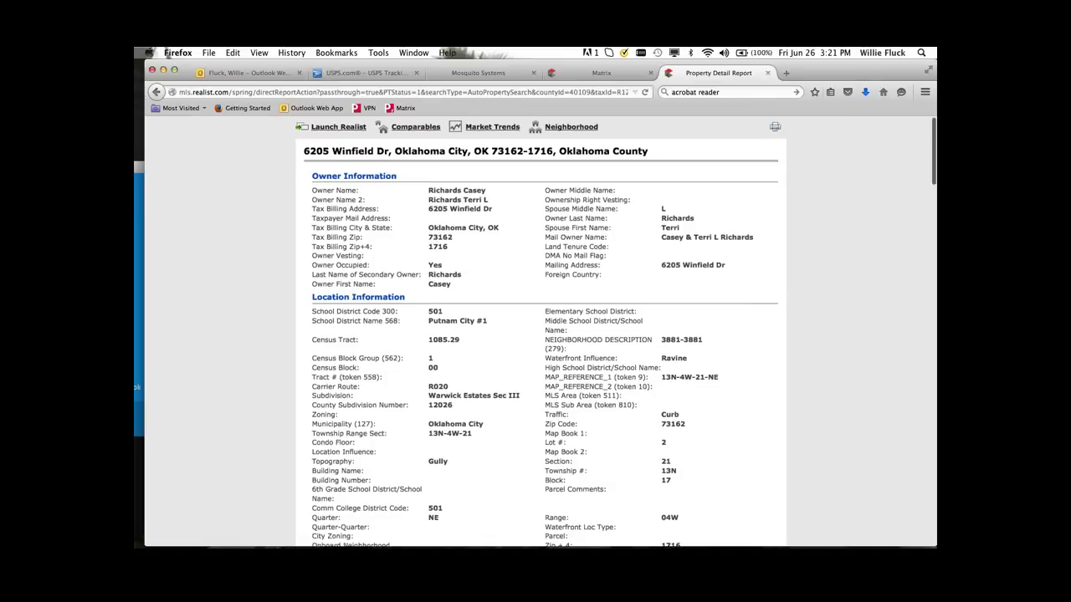
scroll(539, 335, "down", 15)
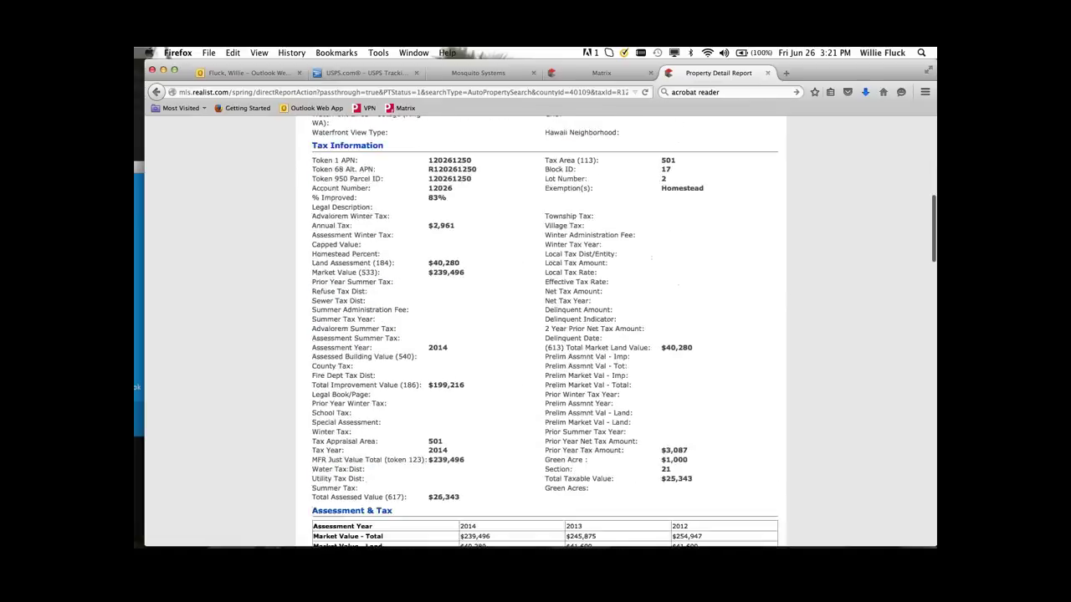
scroll(539, 335, "down", 15)
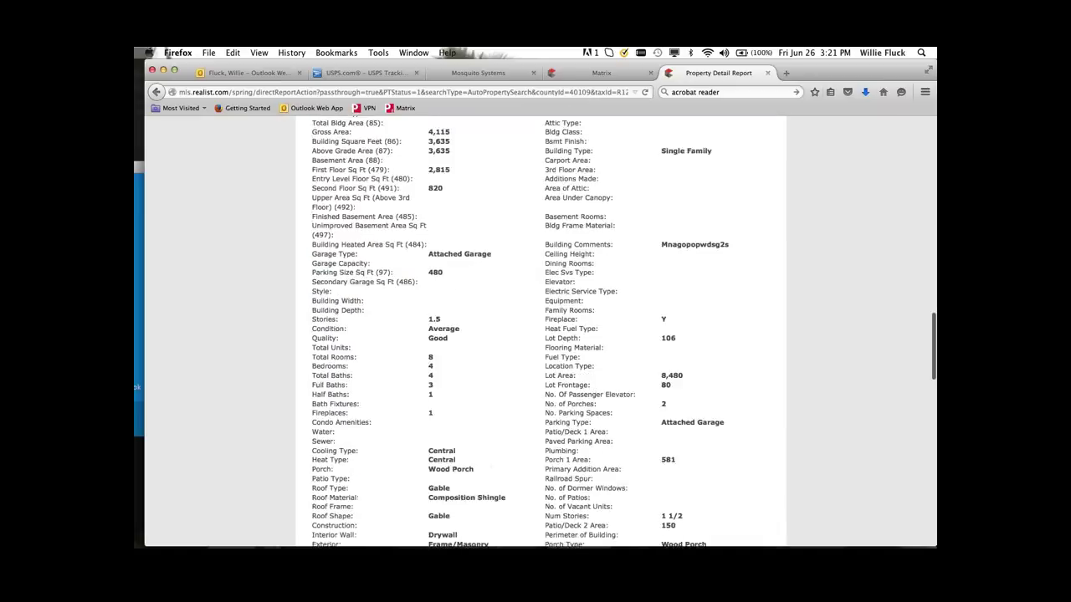
scroll(540, 334, "down", 12)
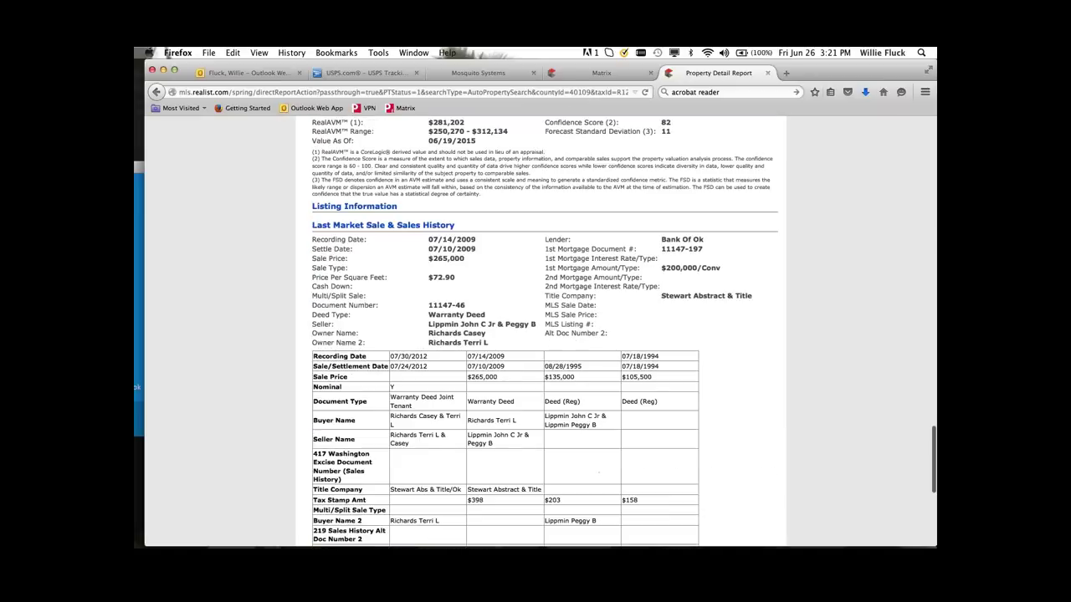
scroll(540, 335, "down", 1)
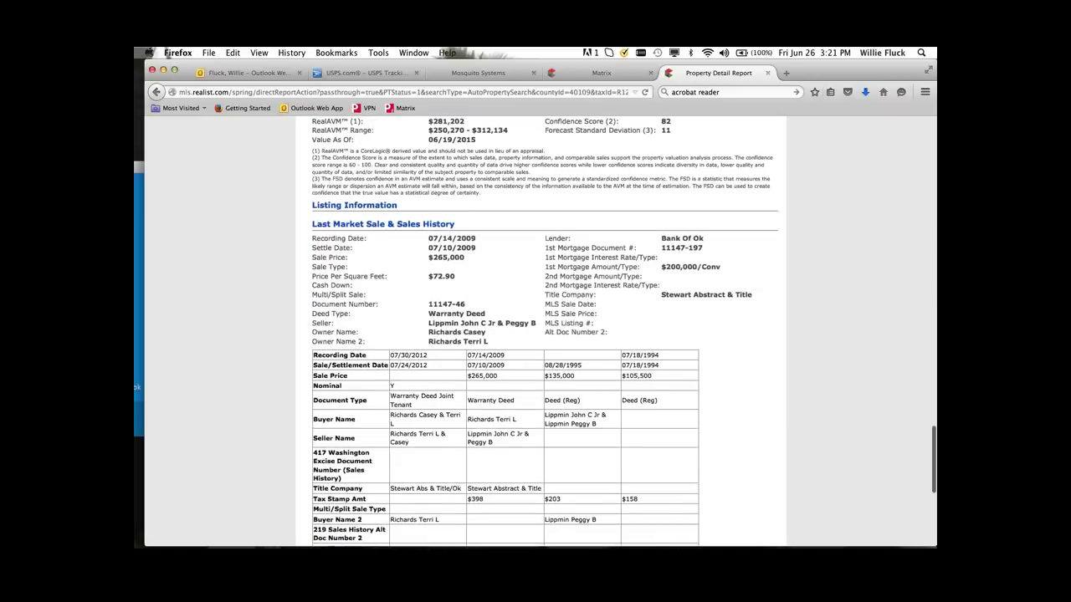
scroll(539, 335, "down", 8)
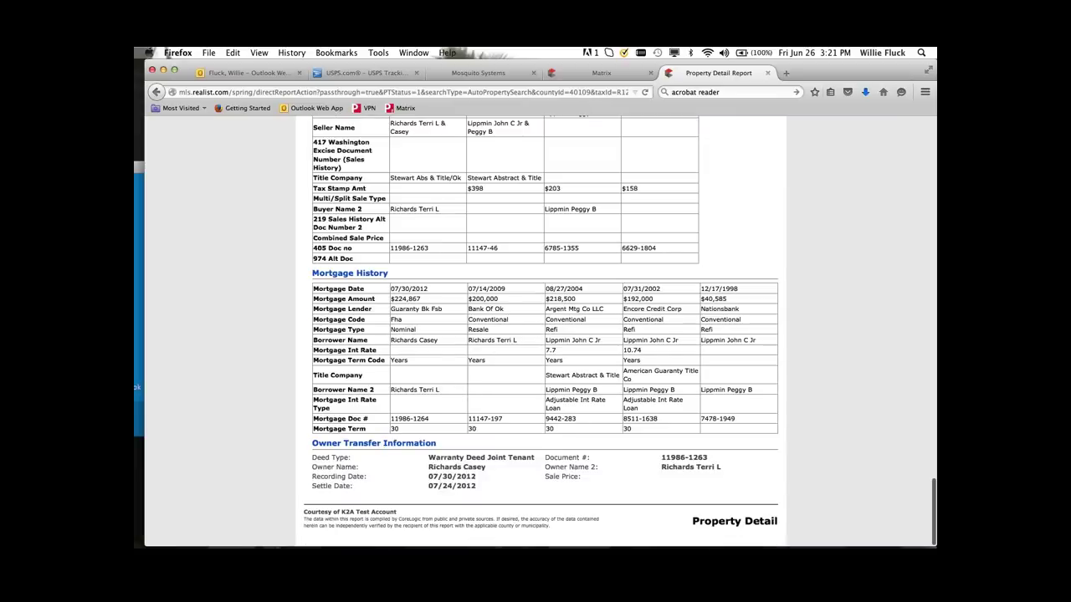
scroll(540, 335, "up", 3)
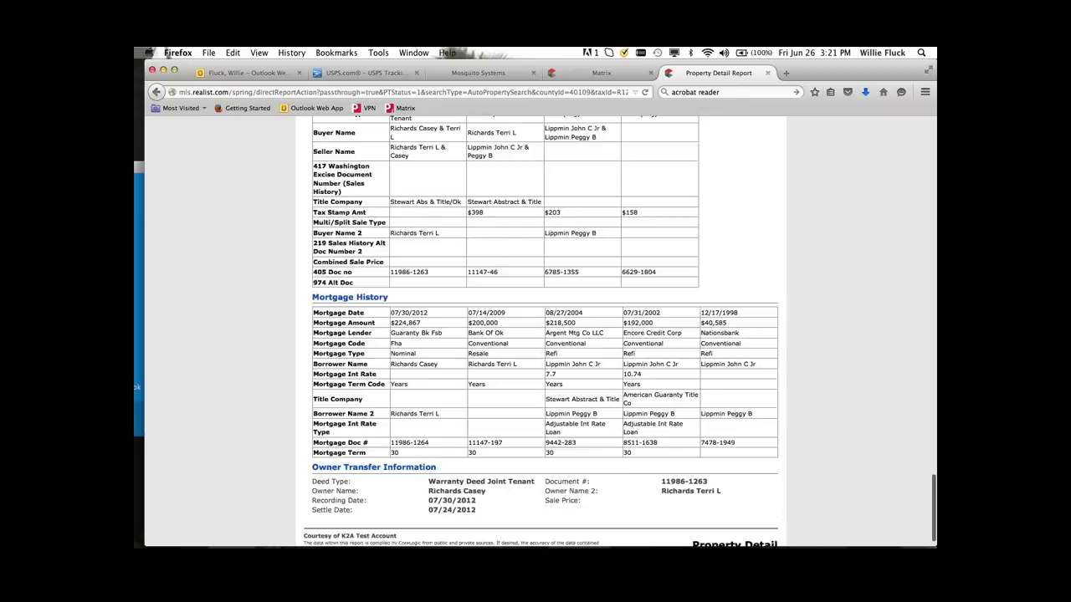
scroll(540, 335, "up", 20)
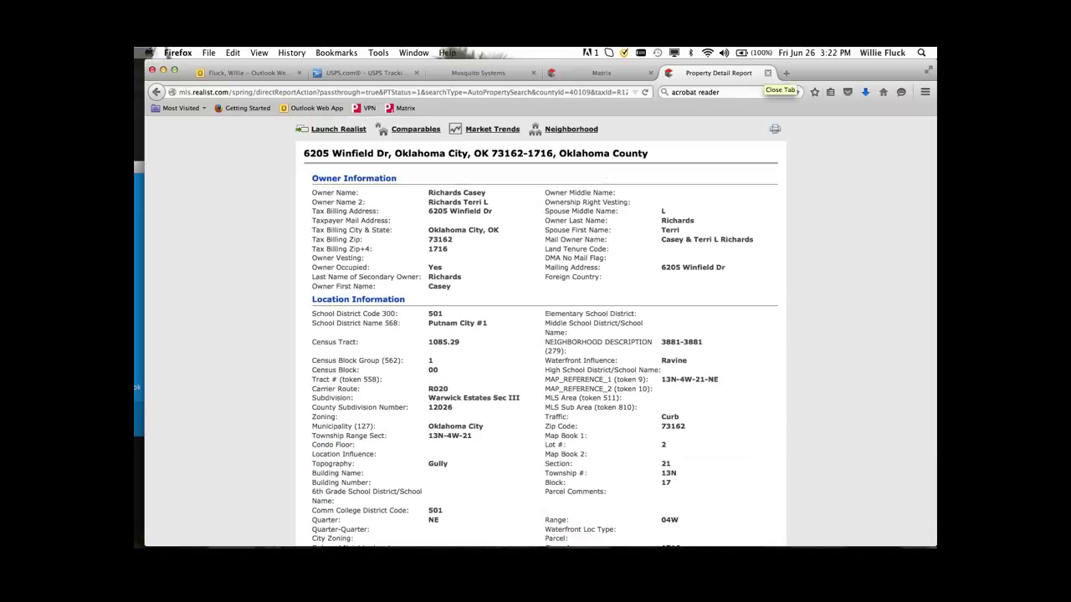
- Close the Realist report and review the change histories for MLS 590083 and the Riverwalk Ct listing
left_click(767, 73)
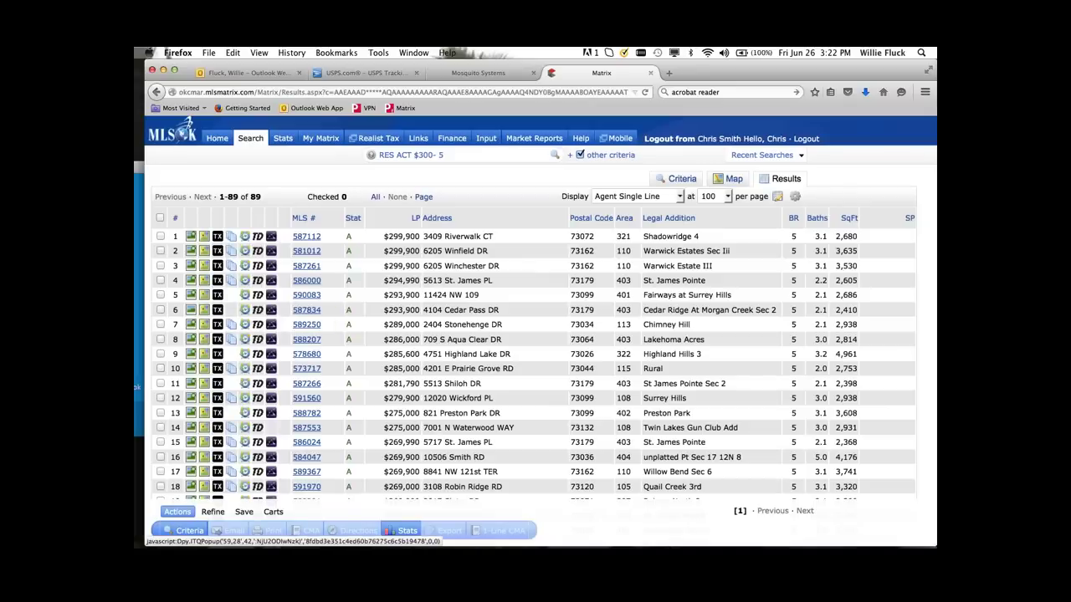
left_click(244, 294)
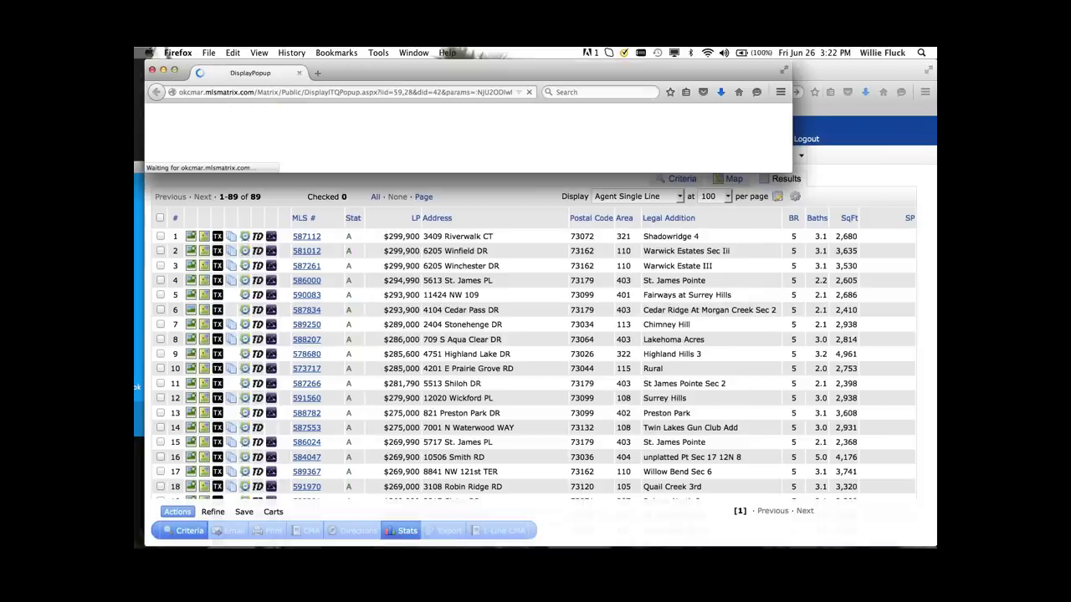
left_click(152, 70)
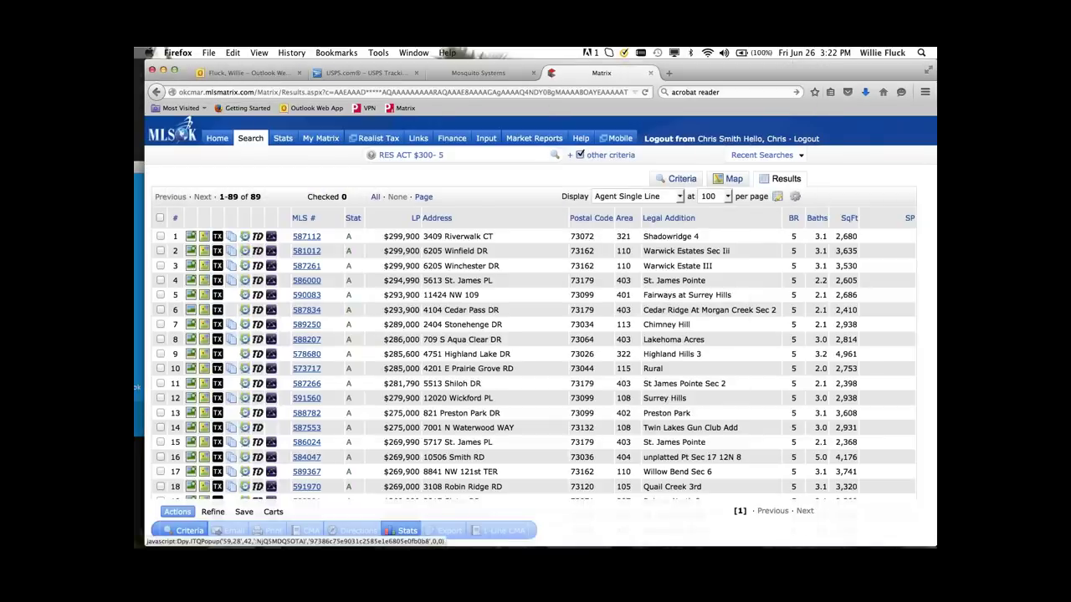
left_click(257, 295)
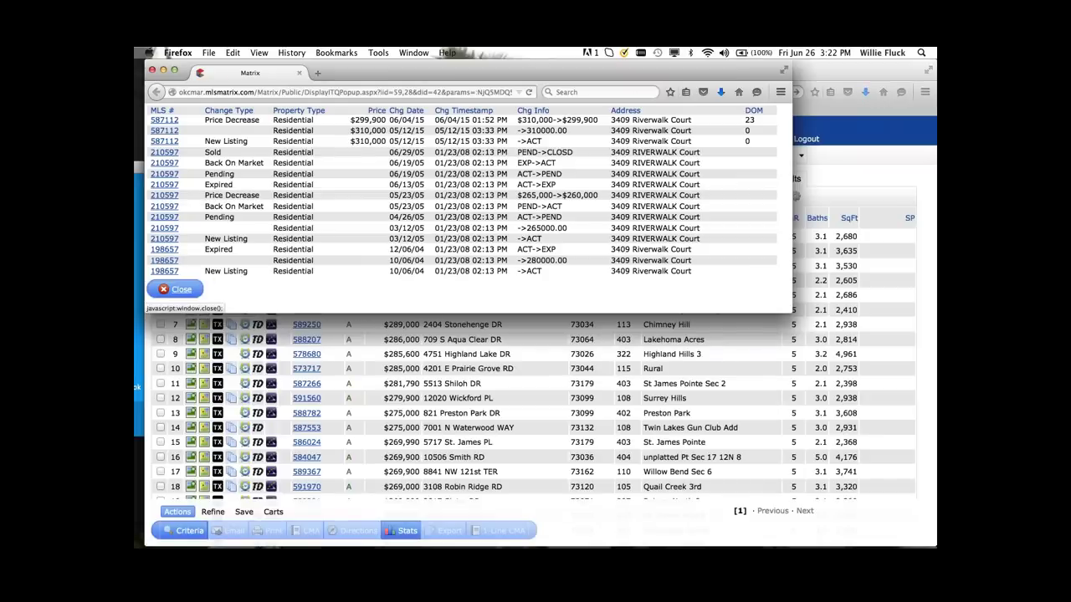
left_click(179, 289)
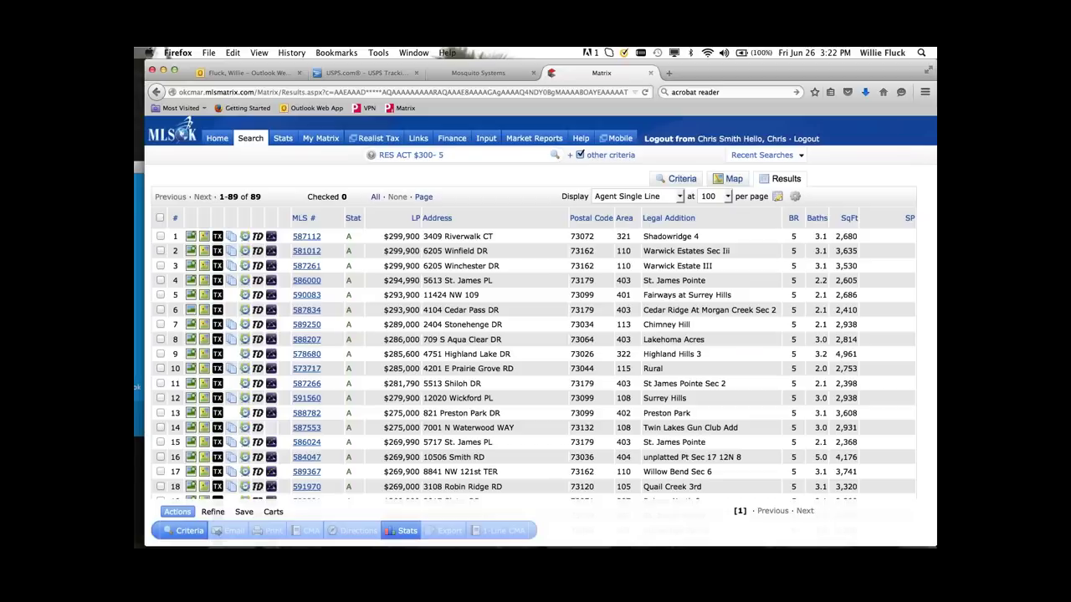
- Open the blank 1004MC Search form under Search > Cross Property and look over its criteria
mouse_move(250, 138)
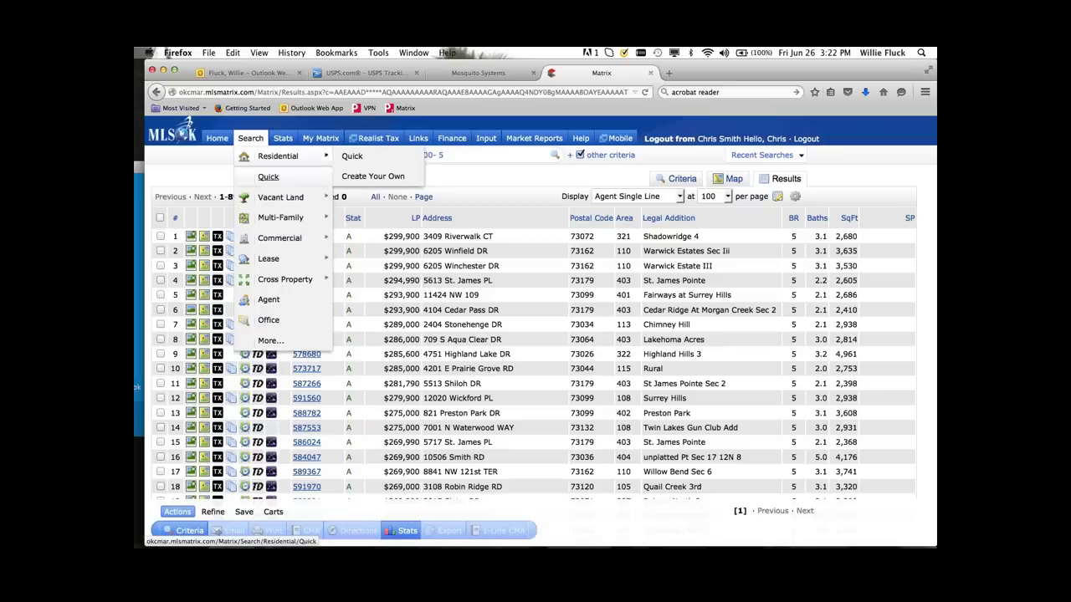
mouse_move(284, 279)
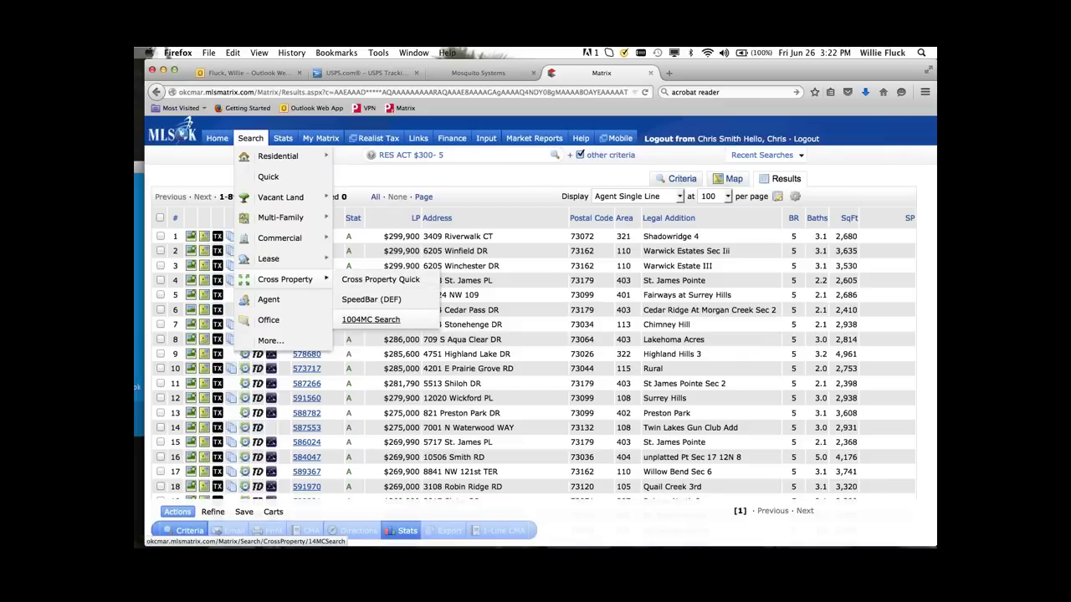
left_click(370, 320)
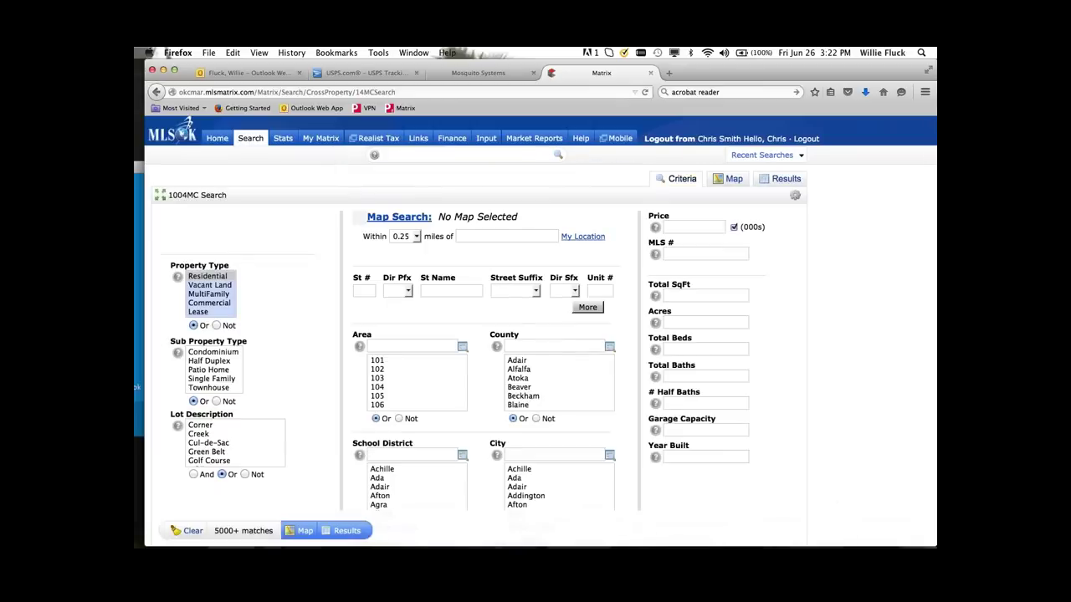
scroll(536, 335, "down", 5)
scroll(536, 334, "up", 5)
scroll(254, 489, "down", 3)
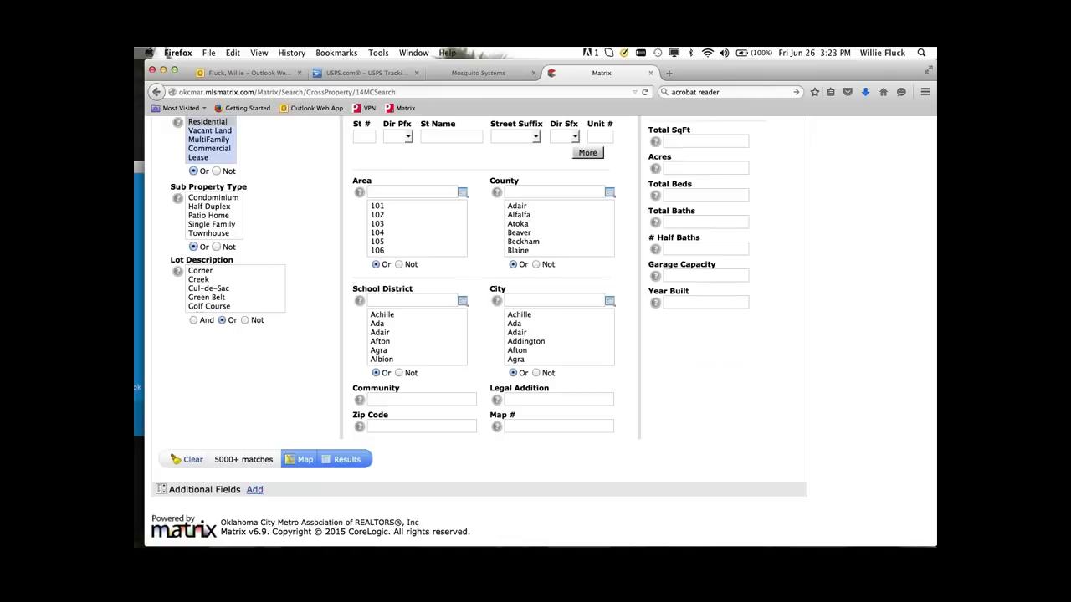
scroll(535, 335, "up", 3)
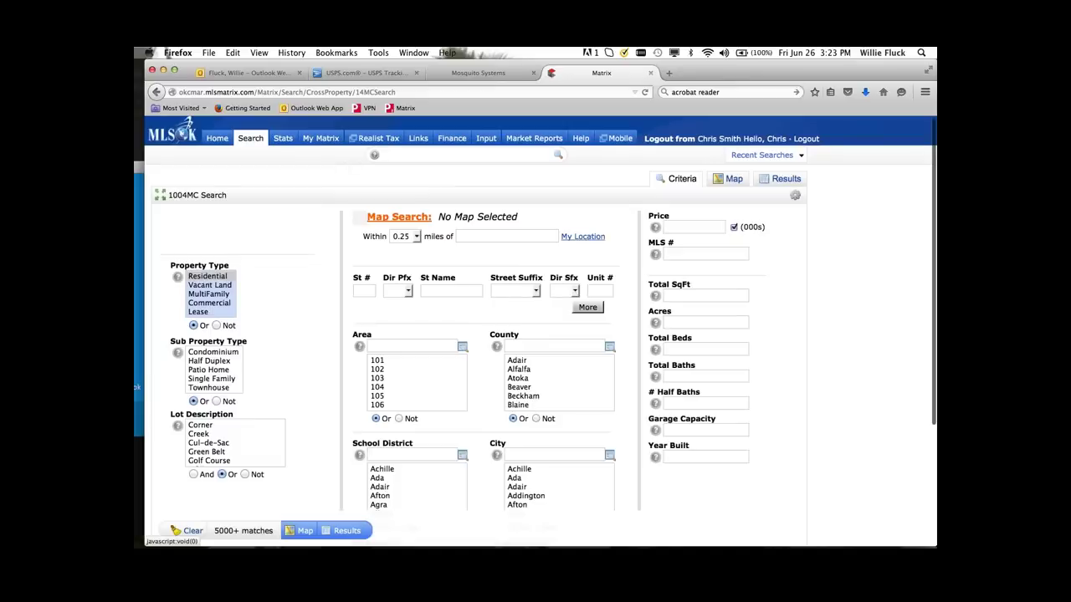
left_click(293, 530)
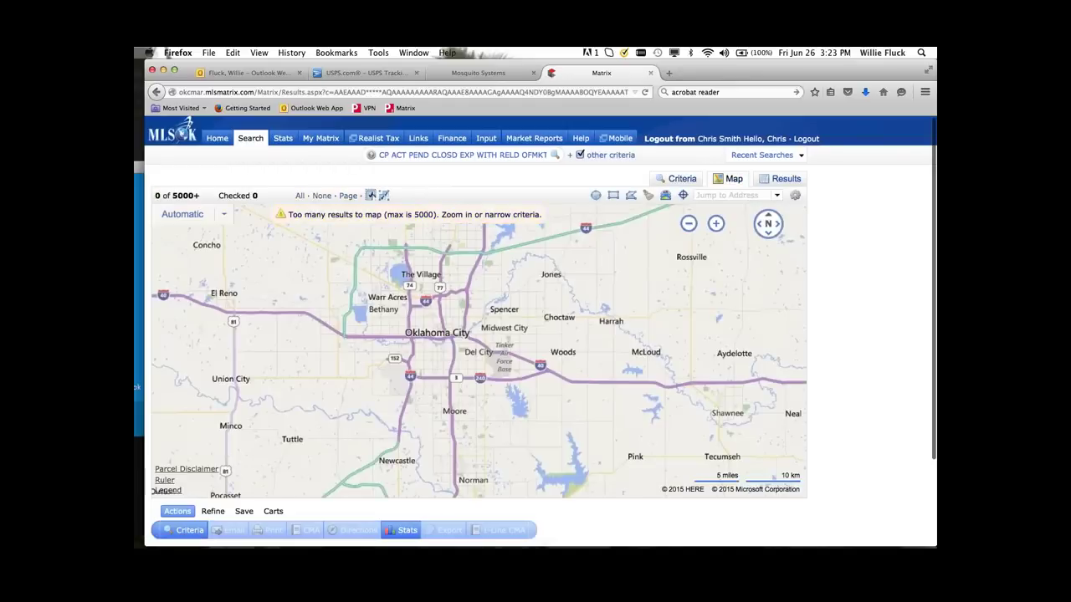
mouse_move(702, 251)
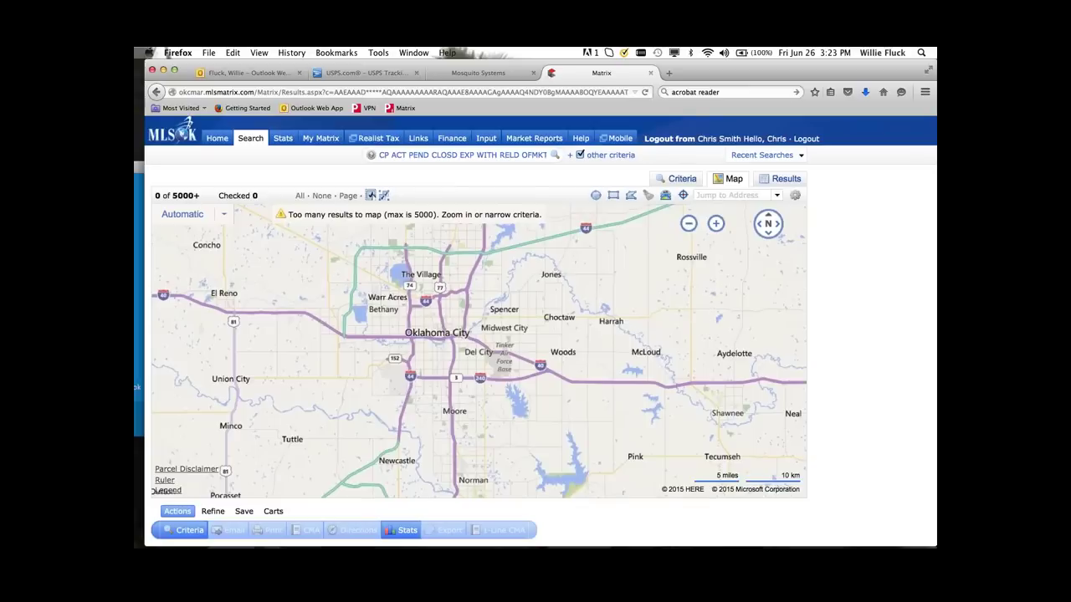
left_click(728, 195)
key("Return")
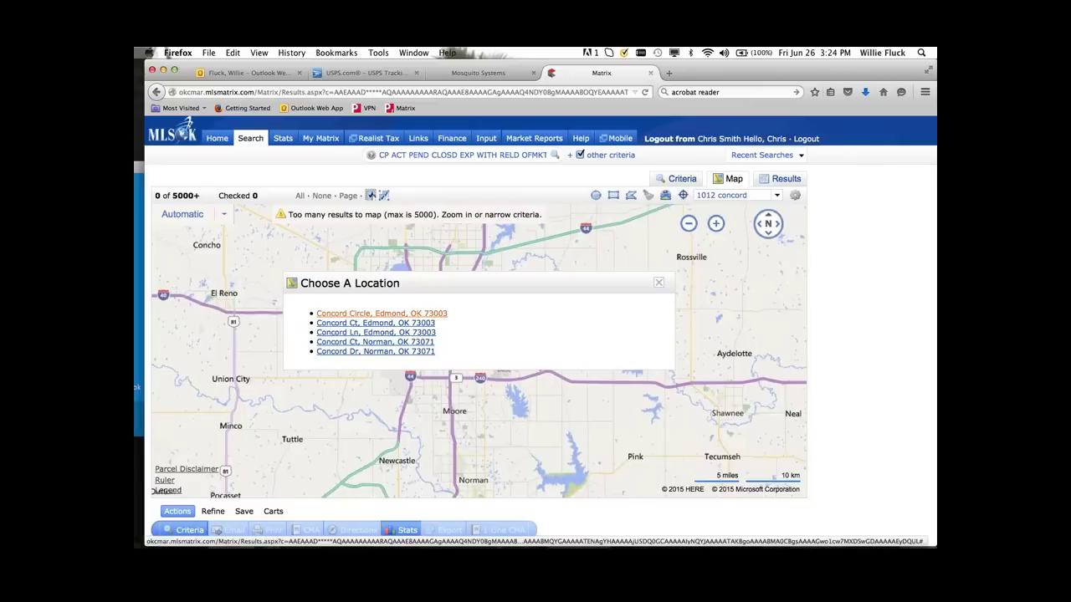
- Center the map on Concord Circle, Edmond and draw a polygon search area around the neighbourhood
left_click(382, 314)
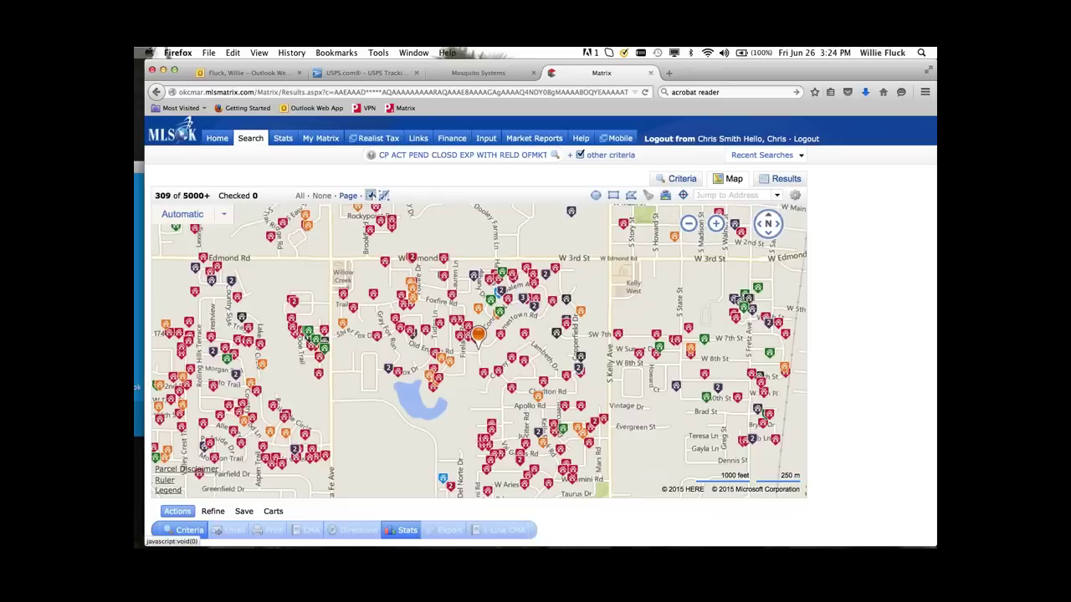
left_click(631, 195)
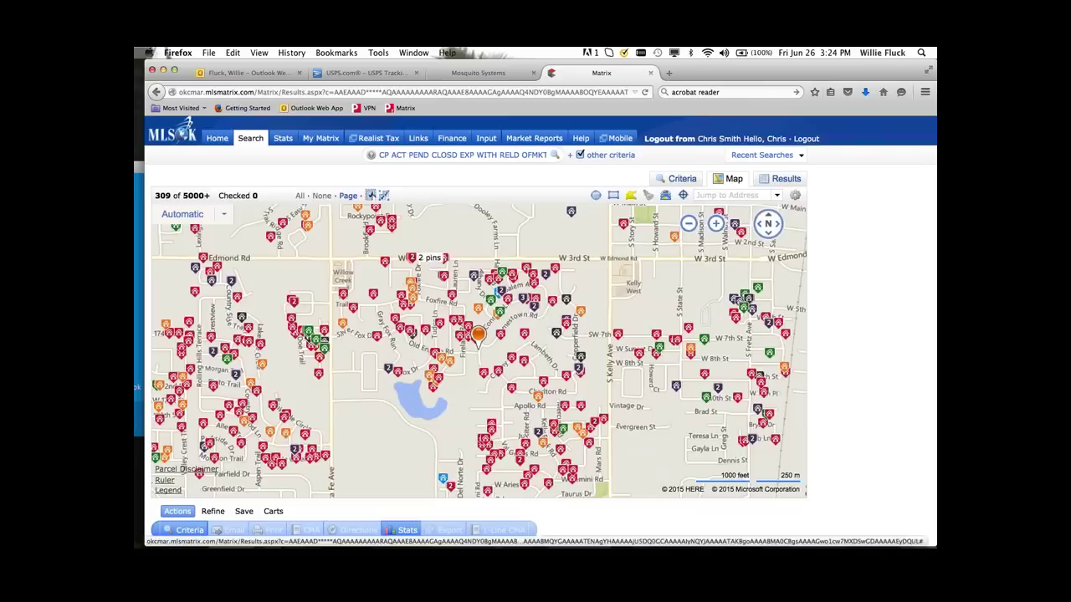
left_click(331, 257)
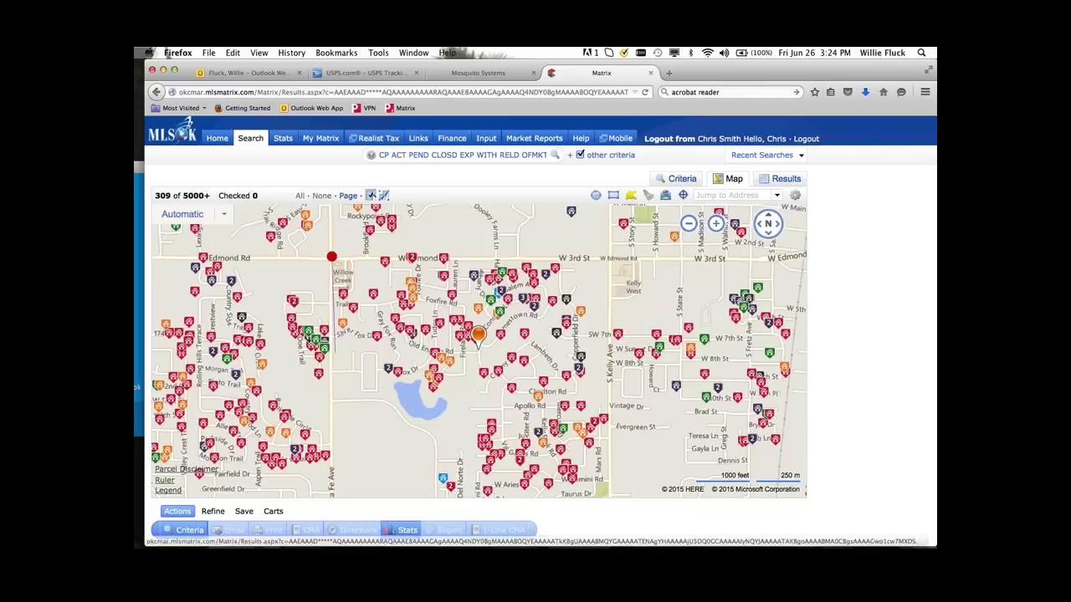
mouse_move(331, 256)
left_mouse_down()
mouse_move(407, 398)
mouse_move(489, 456)
mouse_move(604, 445)
mouse_move(627, 406)
mouse_move(335, 257)
left_mouse_up()
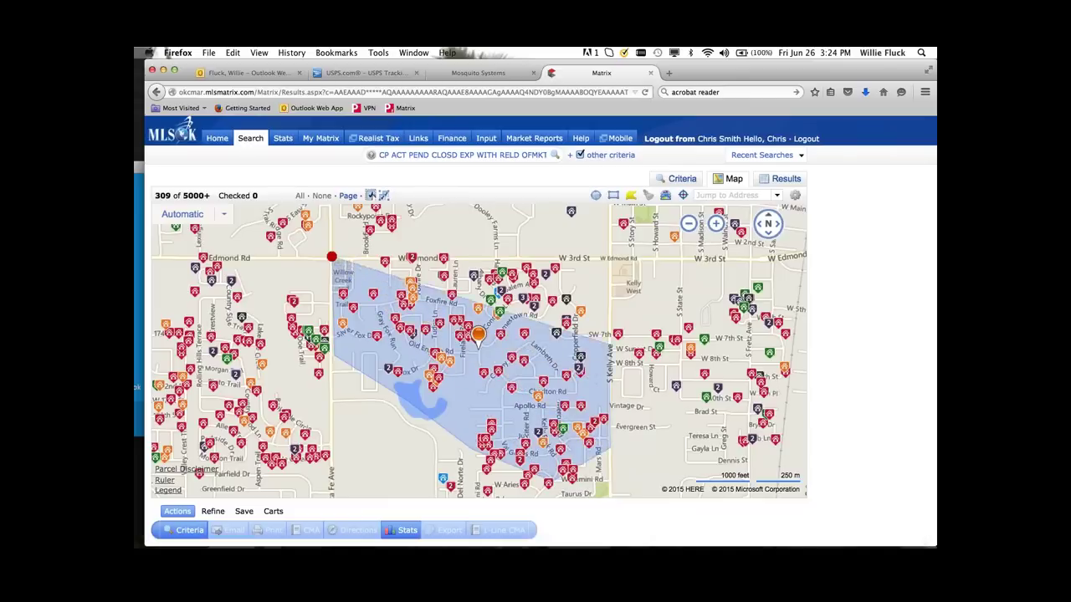
mouse_move(468, 257)
left_mouse_down()
mouse_move(464, 220)
mouse_move(465, 257)
left_mouse_up()
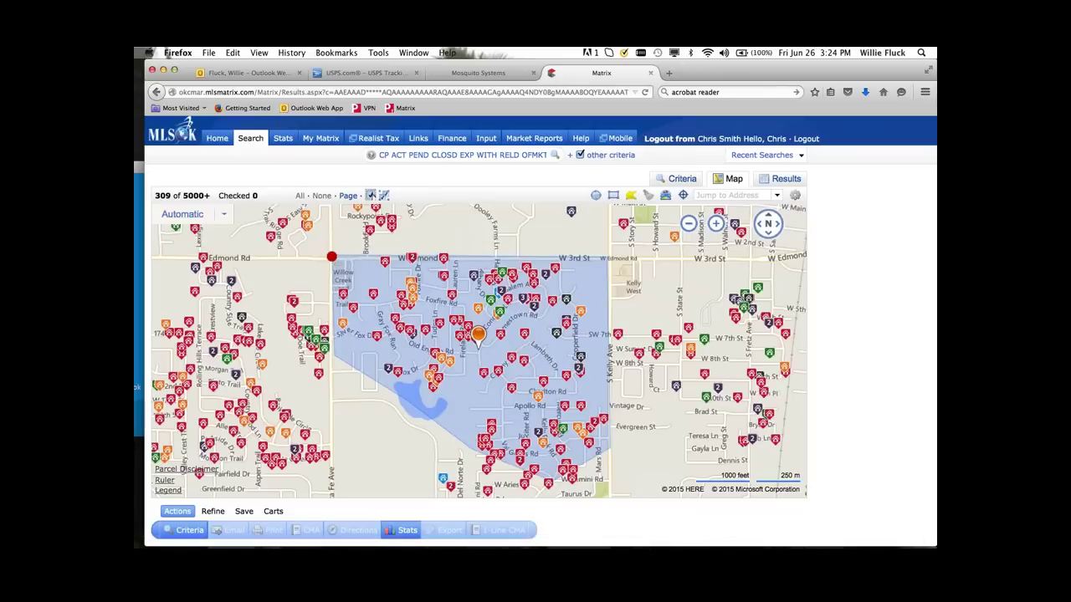
left_click(331, 257)
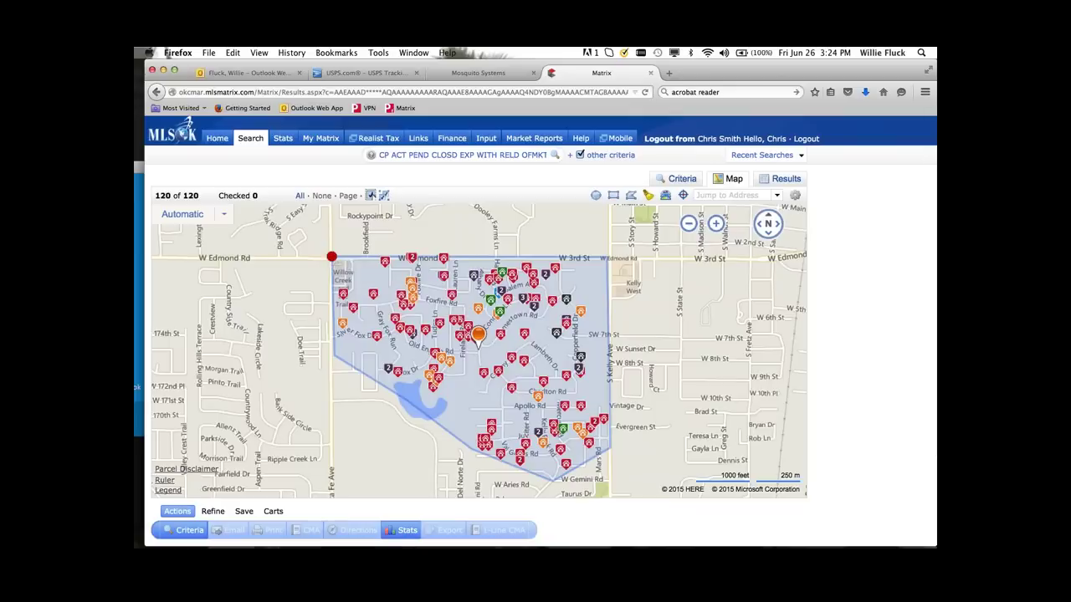
- Delete the polygon and a trial rectangle, then drop a radius marker on Concord Circle
left_click(331, 257)
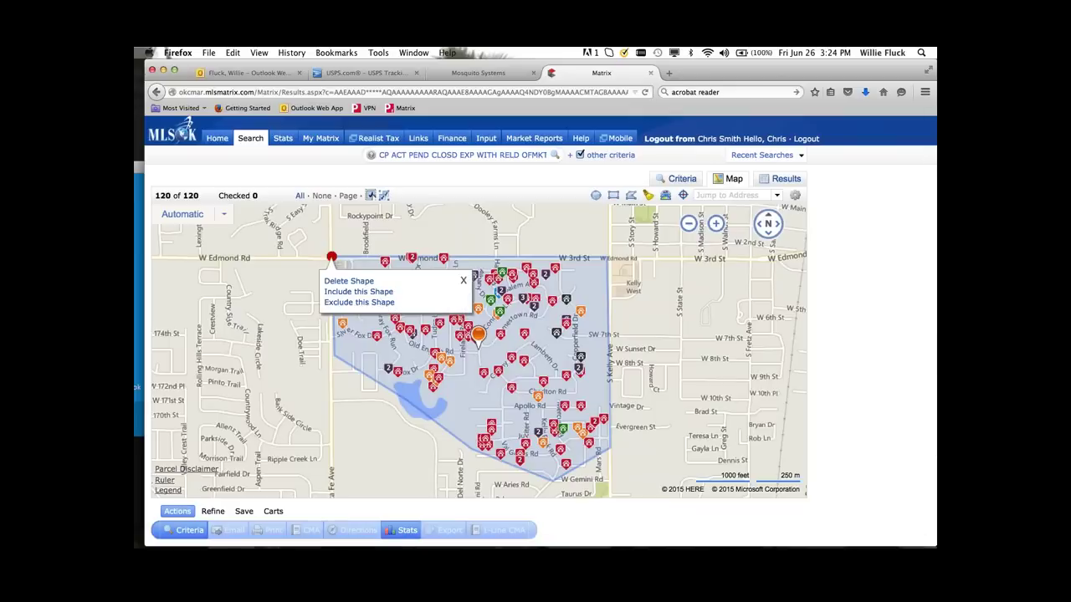
left_click(349, 281)
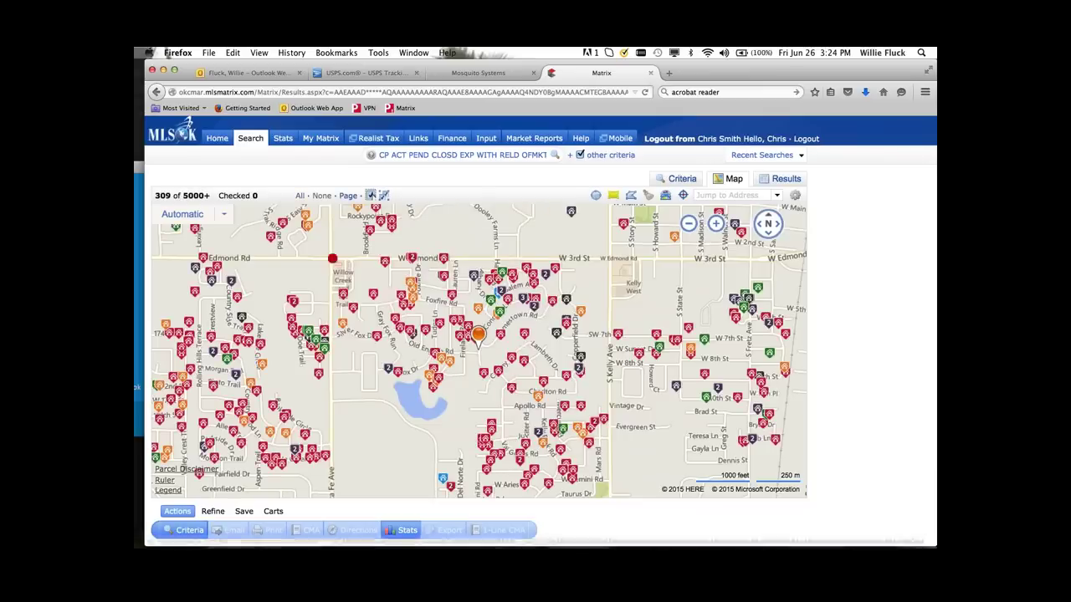
mouse_move(332, 259)
left_mouse_down()
mouse_move(656, 490)
mouse_move(608, 488)
left_mouse_up()
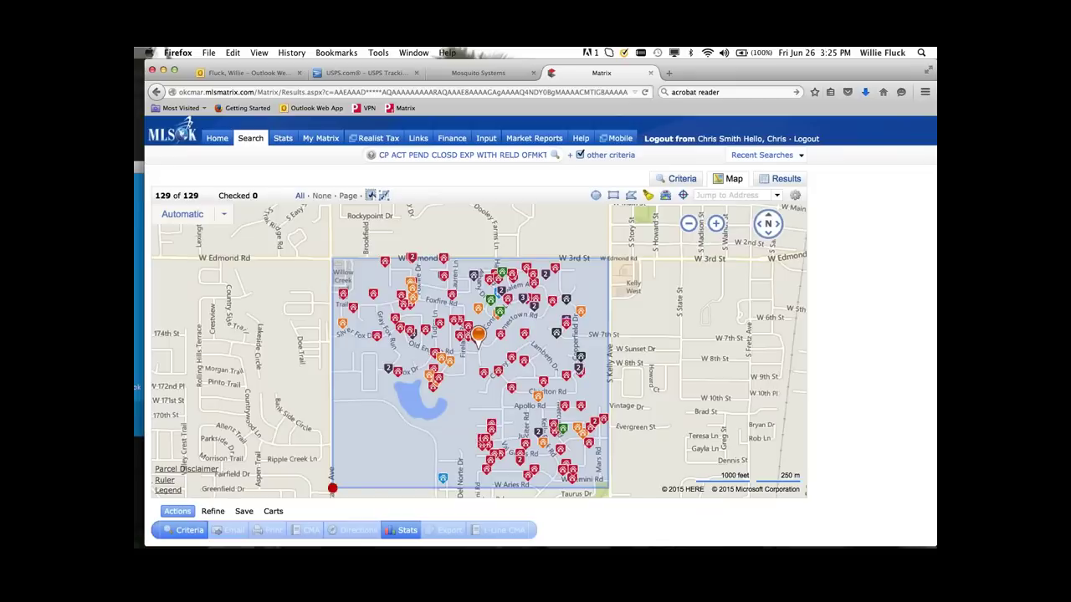
left_click(332, 487)
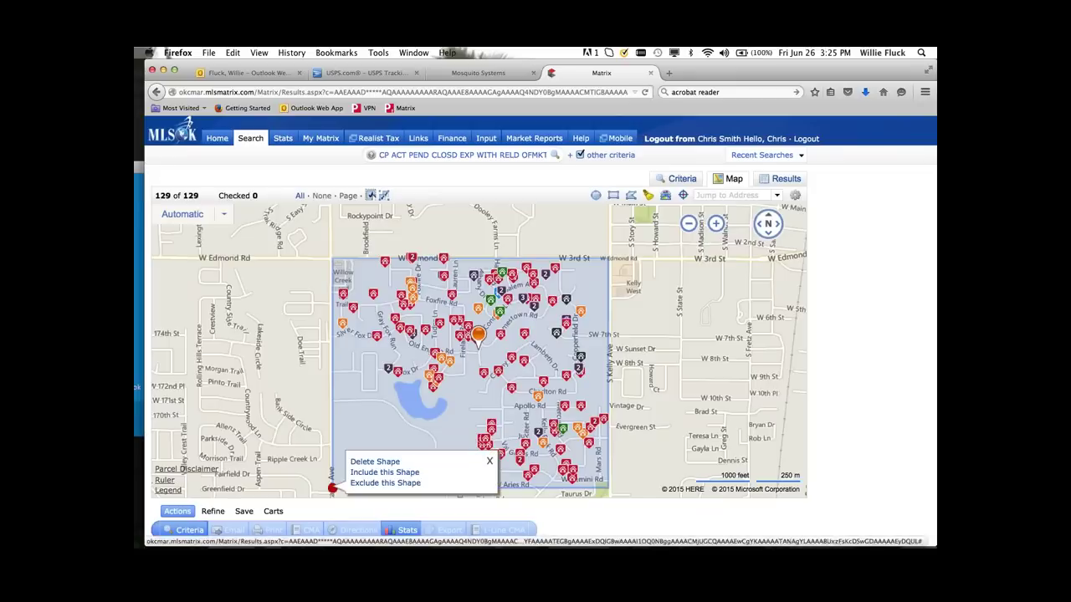
left_click(375, 461)
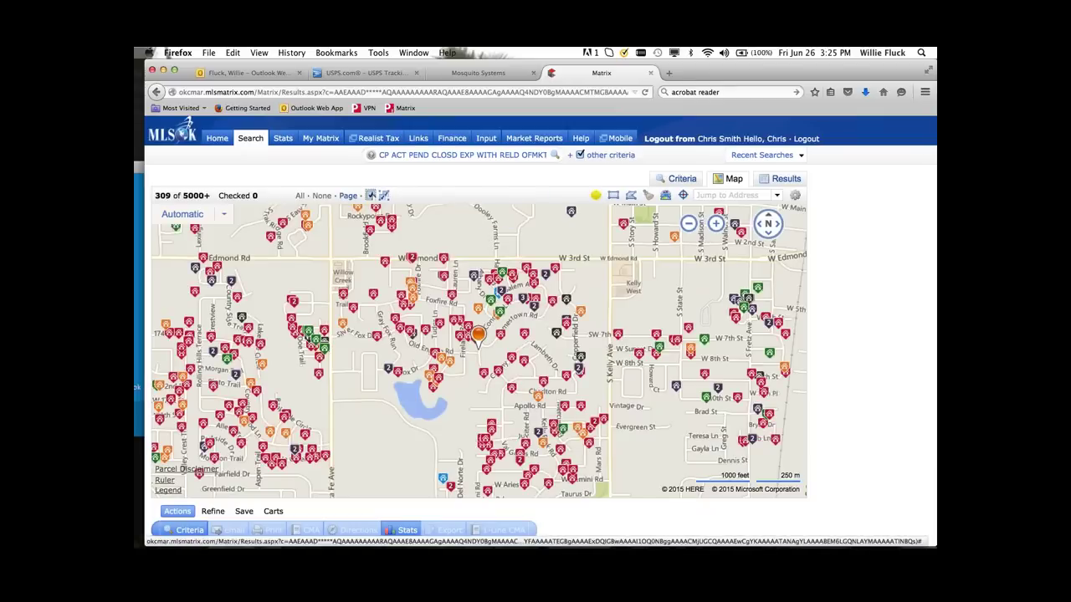
left_click(478, 344)
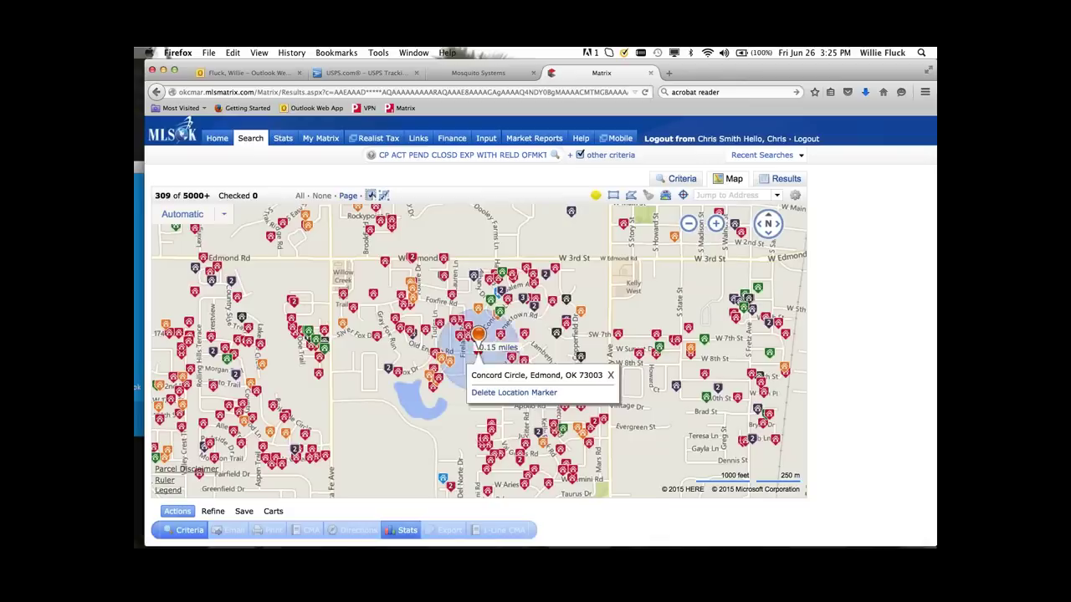
- Widen the Concord Circle radius to 116 listings and check the search criteria before returning to the map
left_click_drag(557, 348, 617, 344)
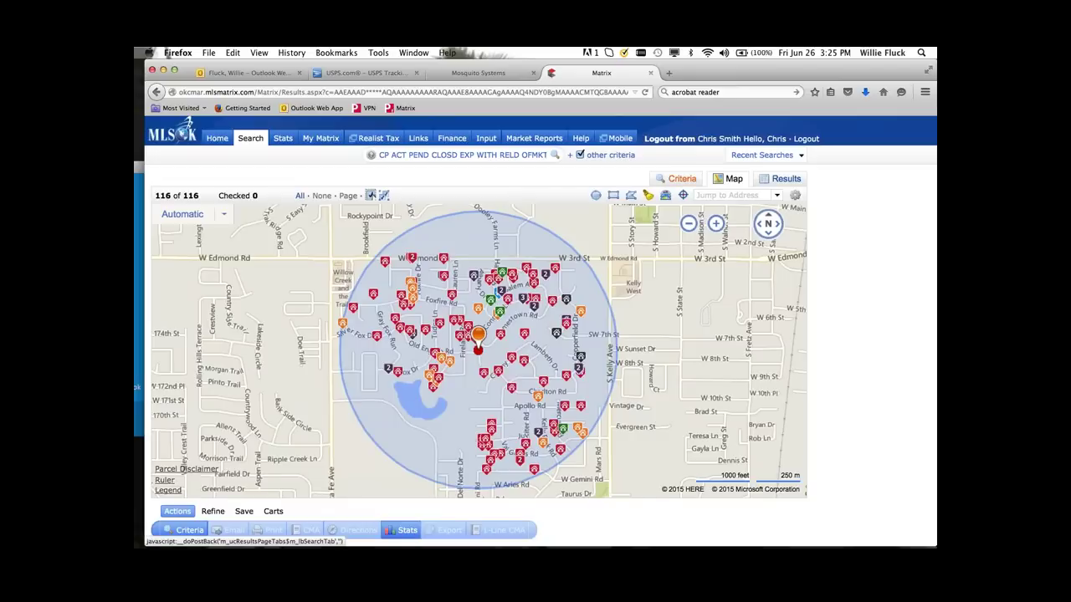
left_click(679, 178)
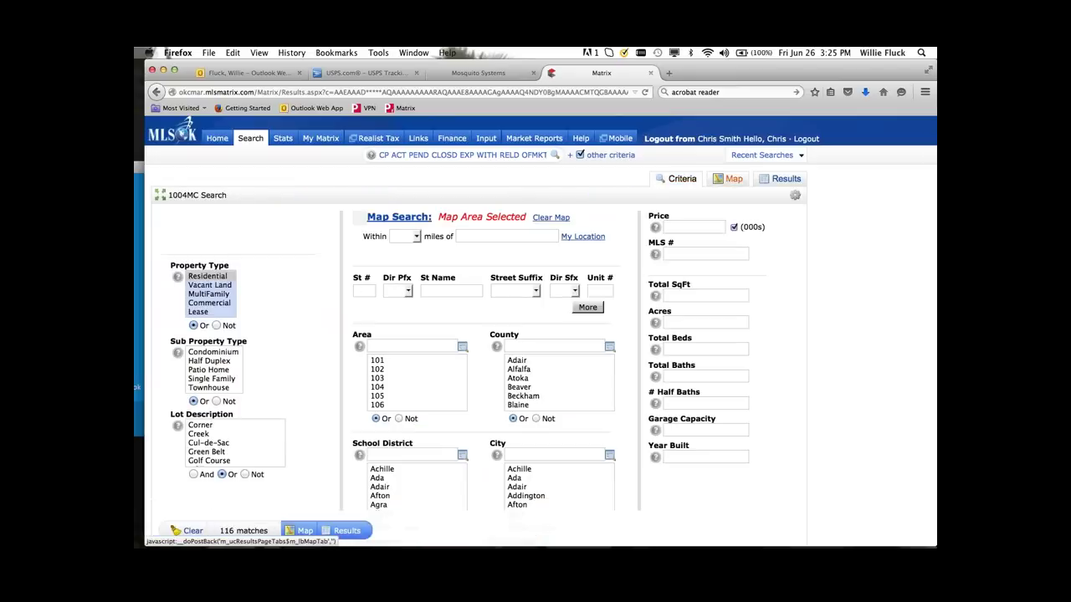
left_click(730, 178)
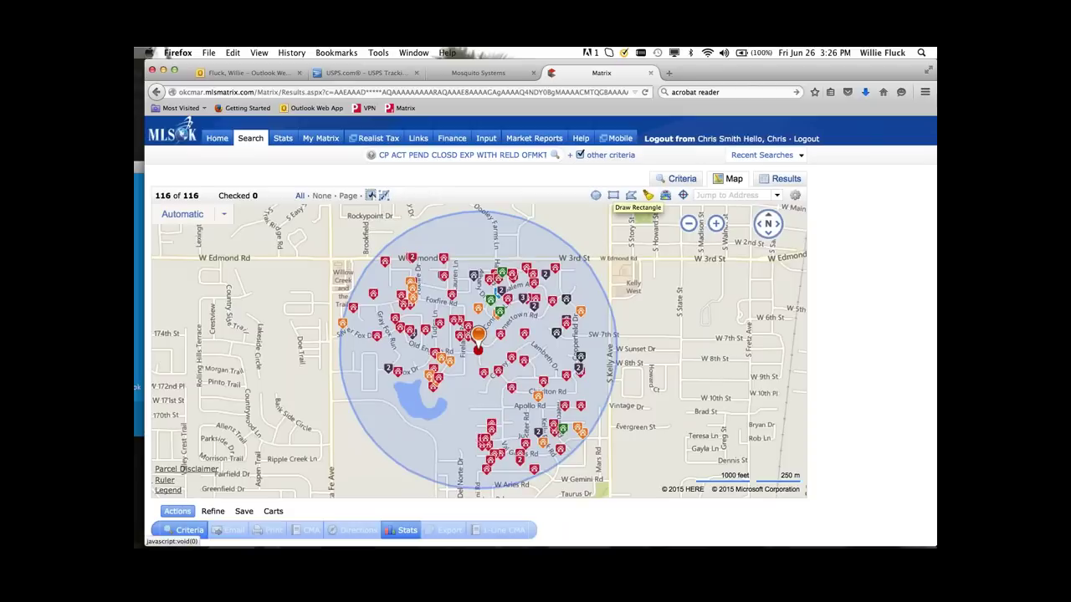
- Draw a small rectangle near Salem Ave and exclude it, leaving 103 listings
left_click(613, 194)
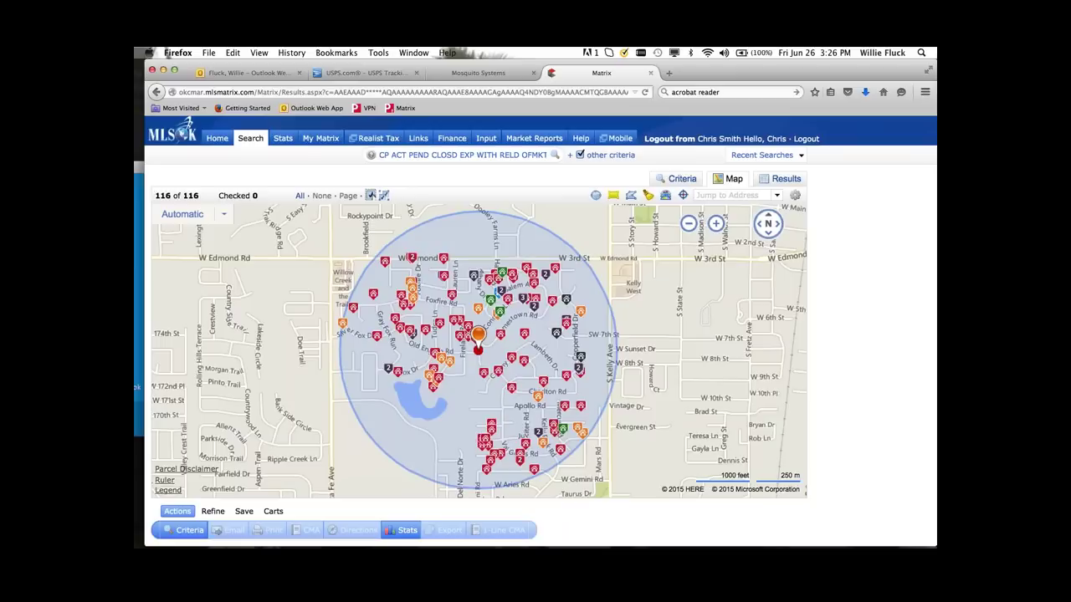
left_click(496, 259)
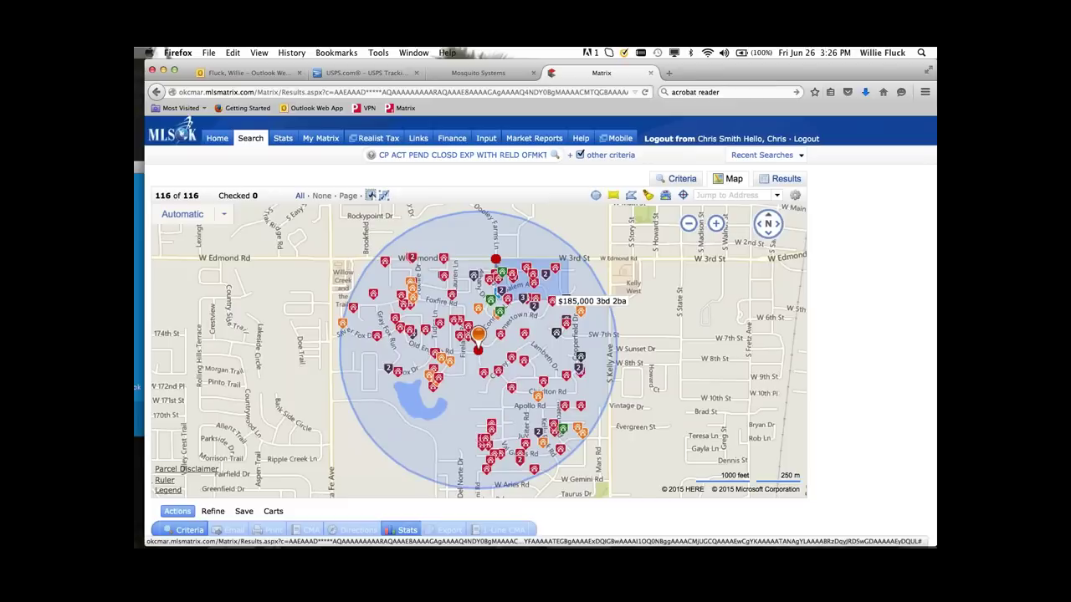
left_click(568, 296)
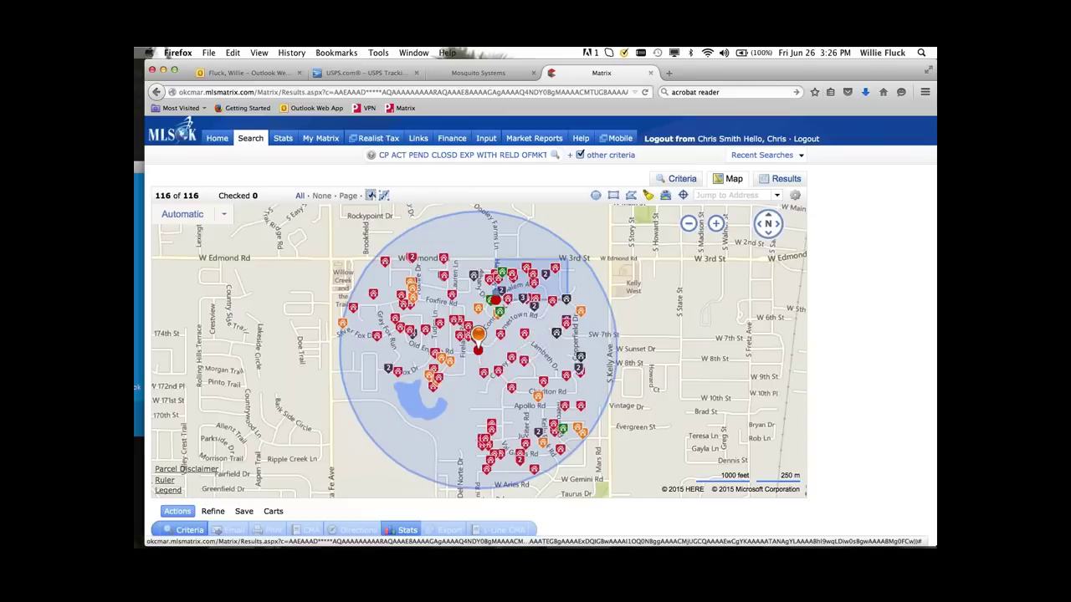
left_click(496, 295)
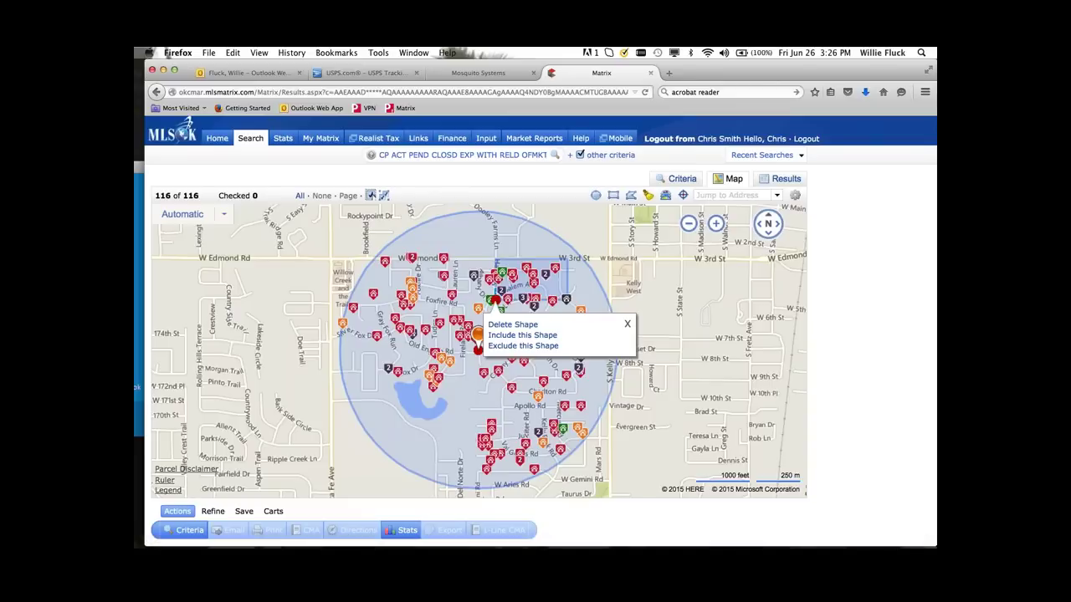
left_click(523, 345)
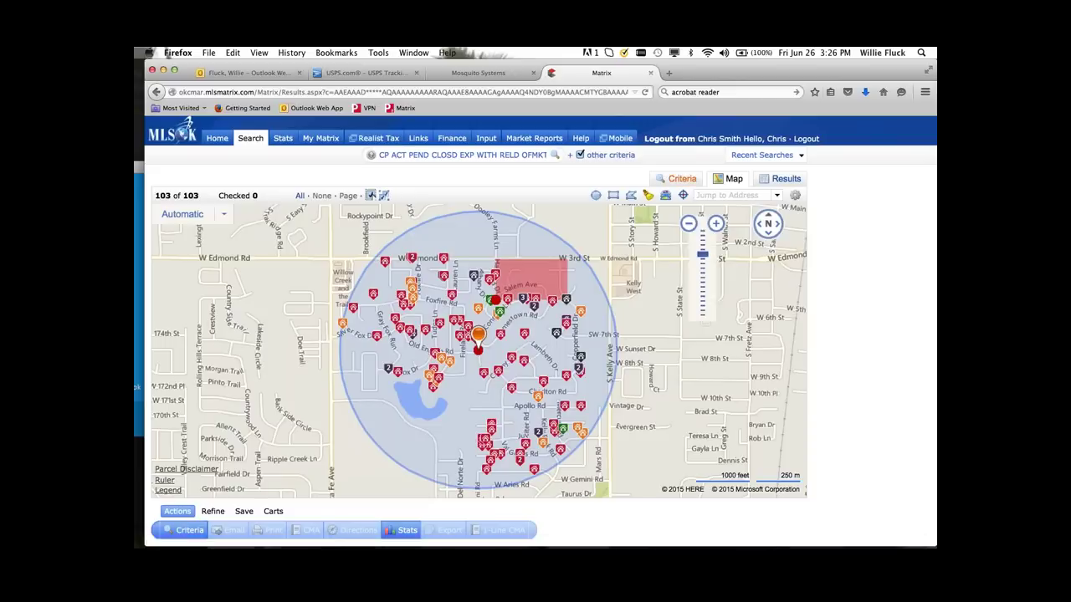
- Return to the Criteria form and run the search to list the 103 matching listings
left_click(187, 529)
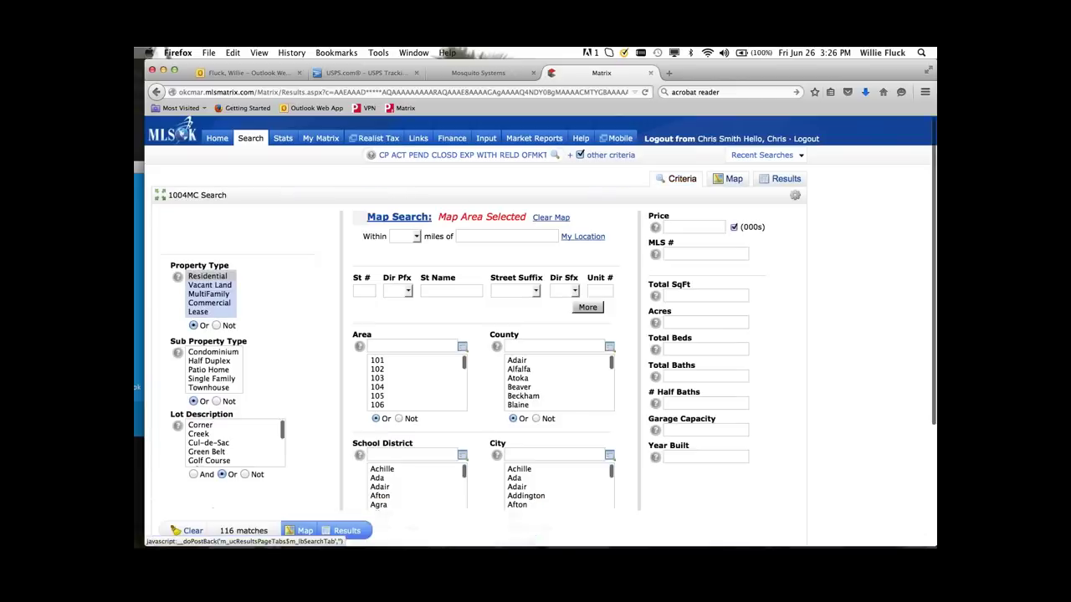
mouse_move(655, 227)
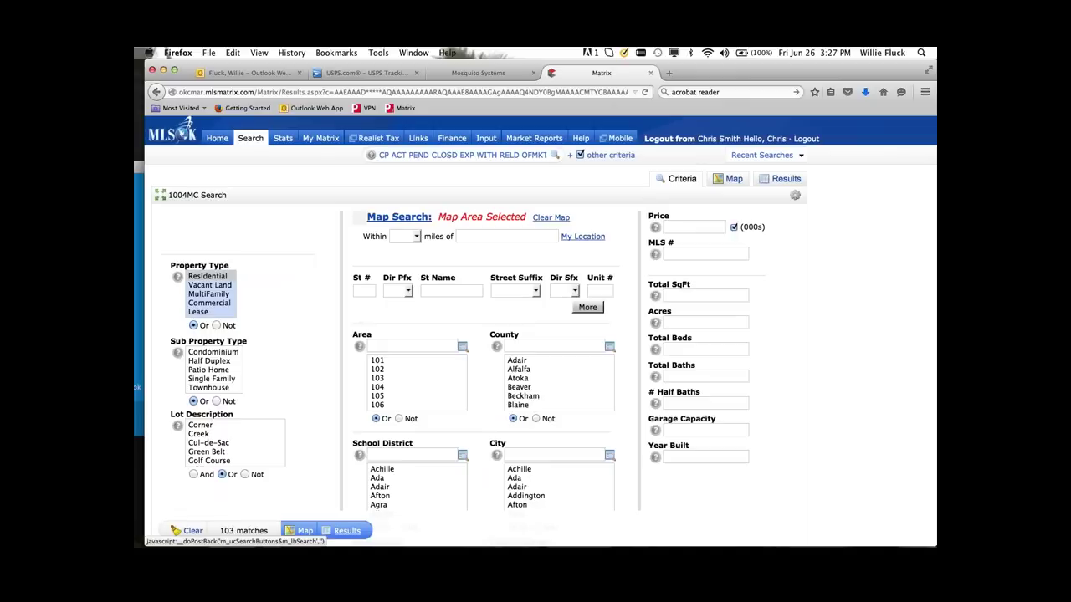
left_click(347, 530)
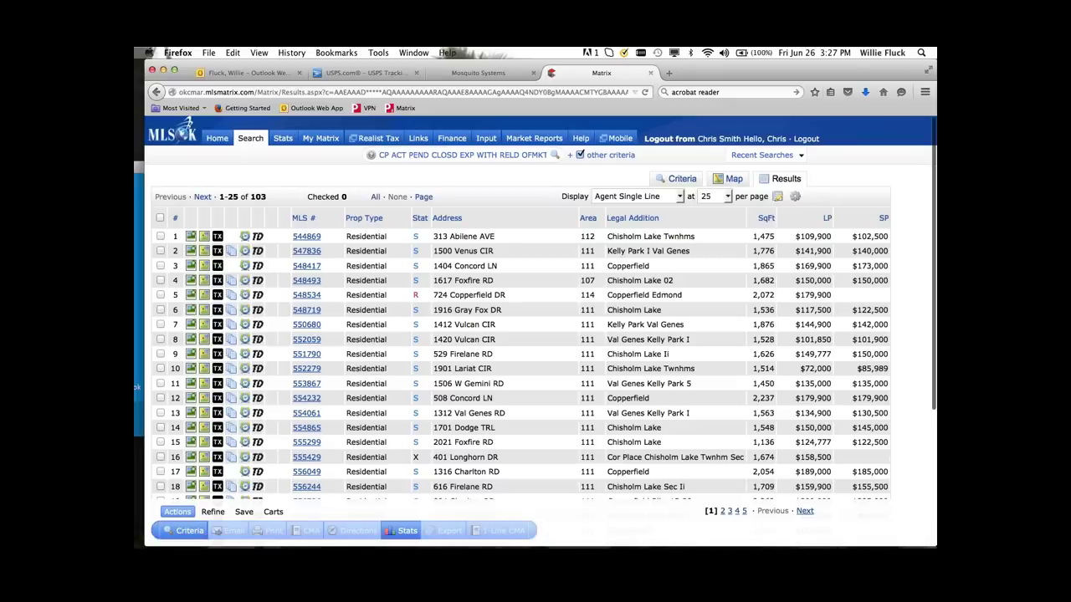
- Check all 103 results except two listings, then open print options for the 101 checked
left_click(375, 196)
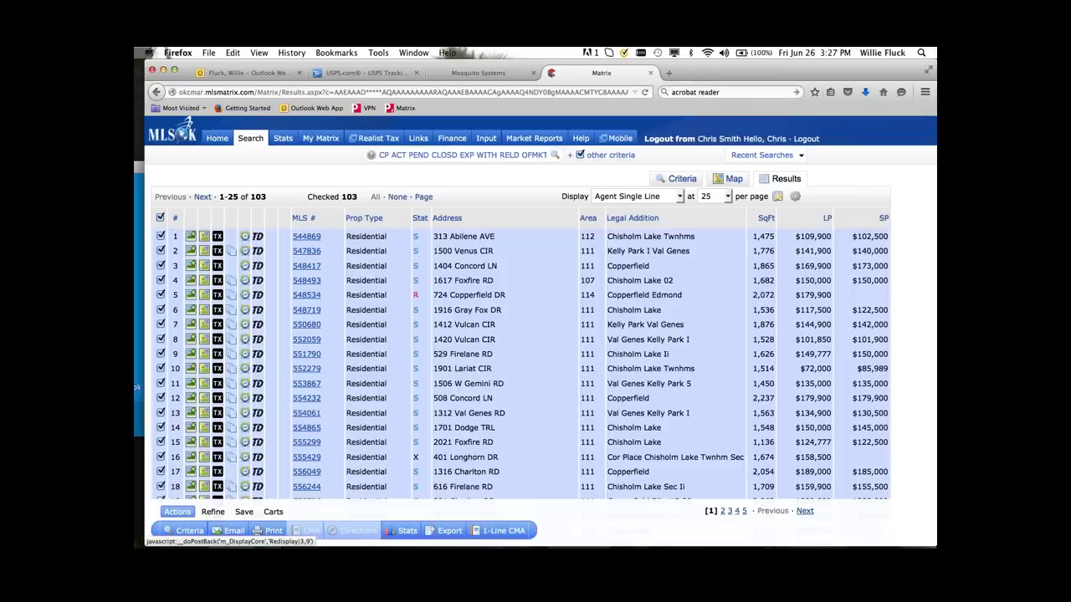
left_click(160, 265)
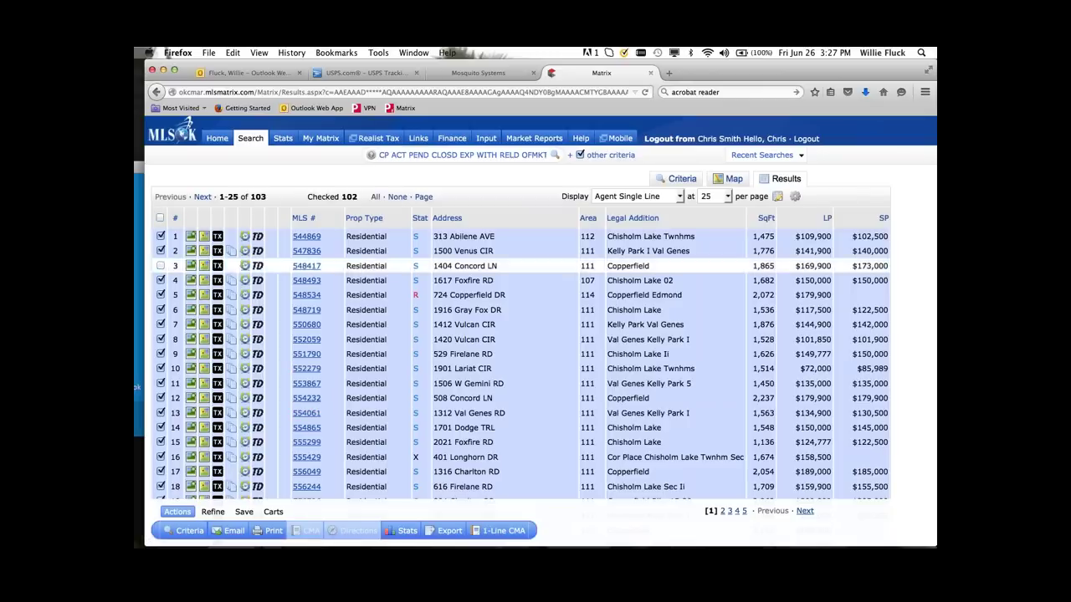
left_click(160, 339)
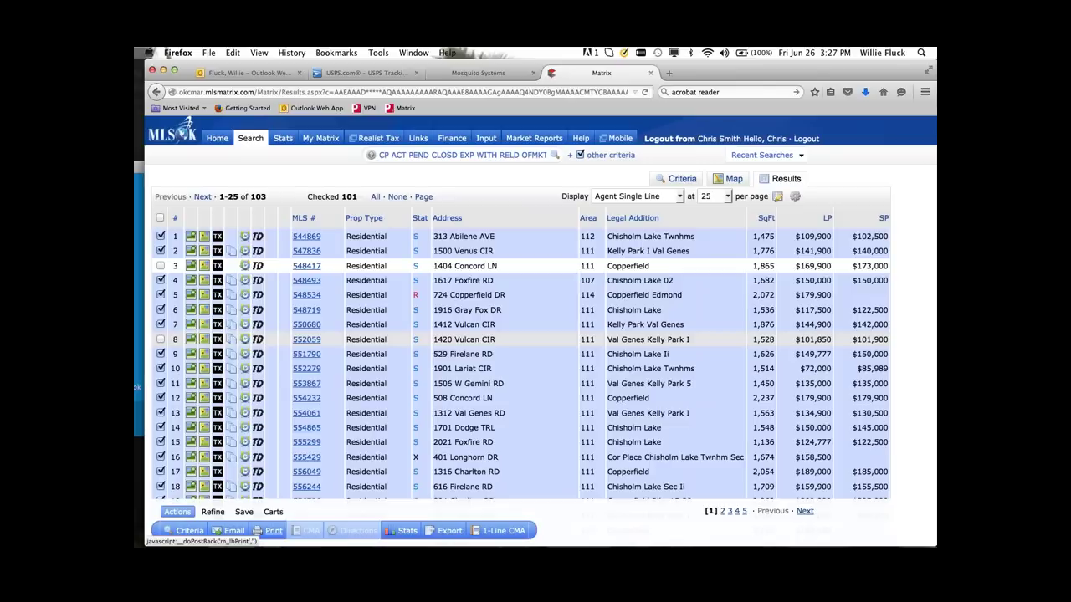
left_click(267, 530)
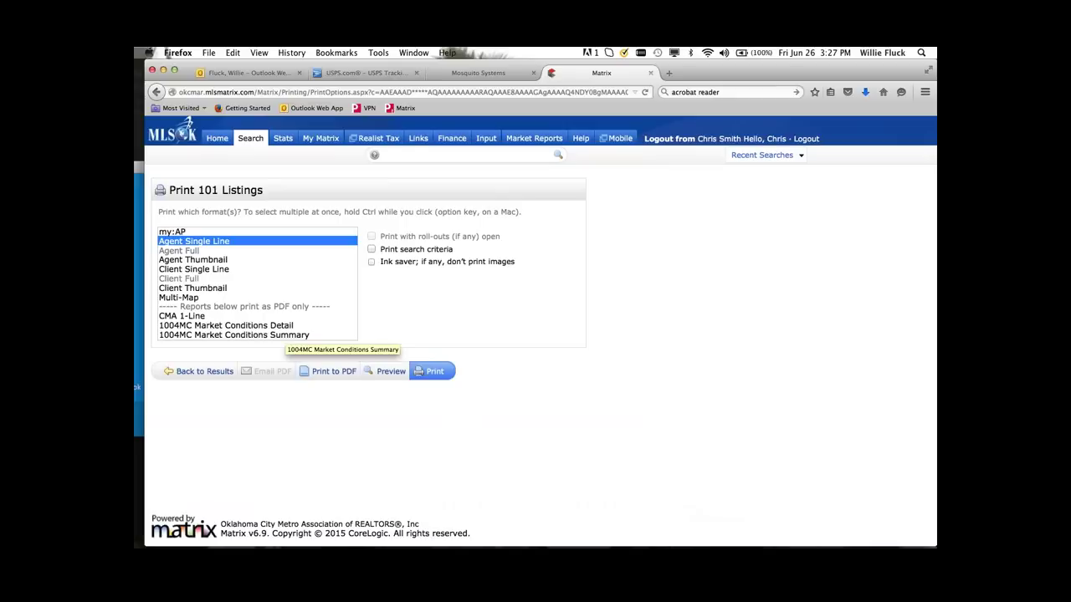
- Generate the 1004MC Market Conditions Summary PDF for 101 listings, view it in Preview, then close it
left_click(280, 335)
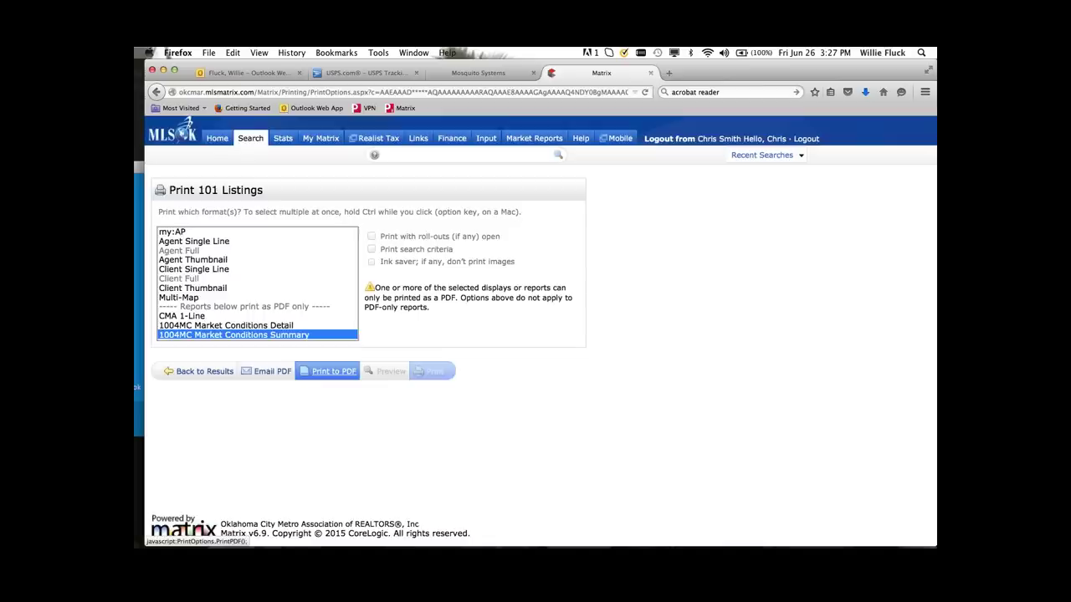
left_click(333, 371)
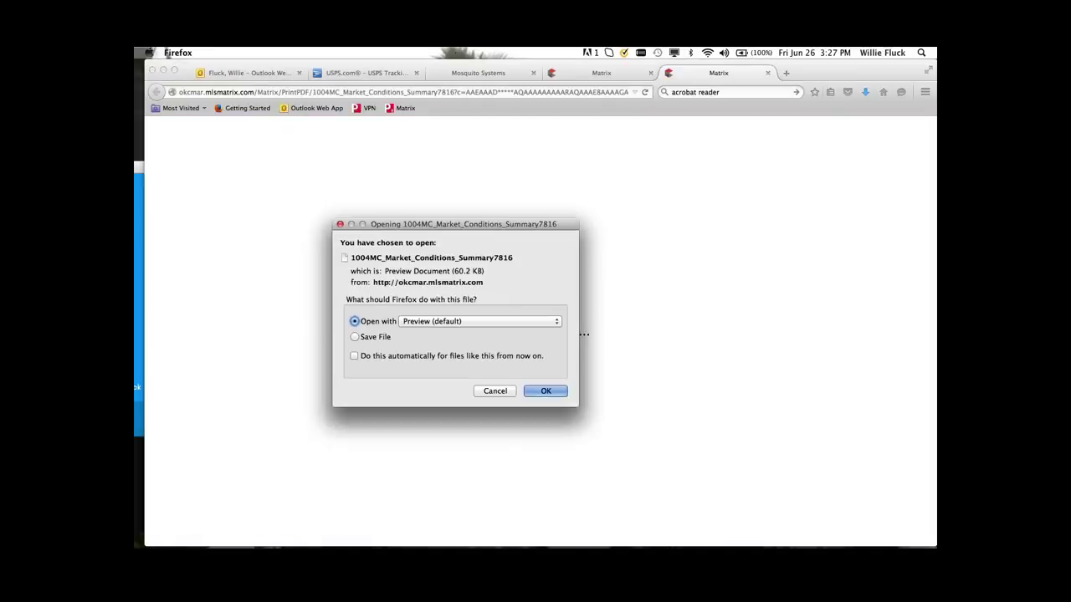
key("Return")
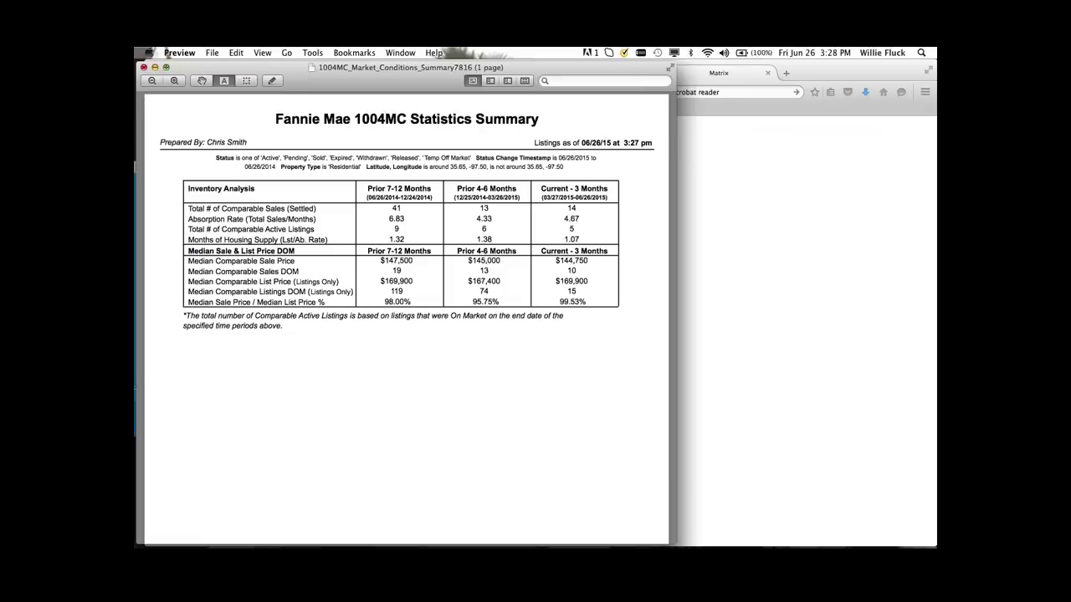
left_click(143, 66)
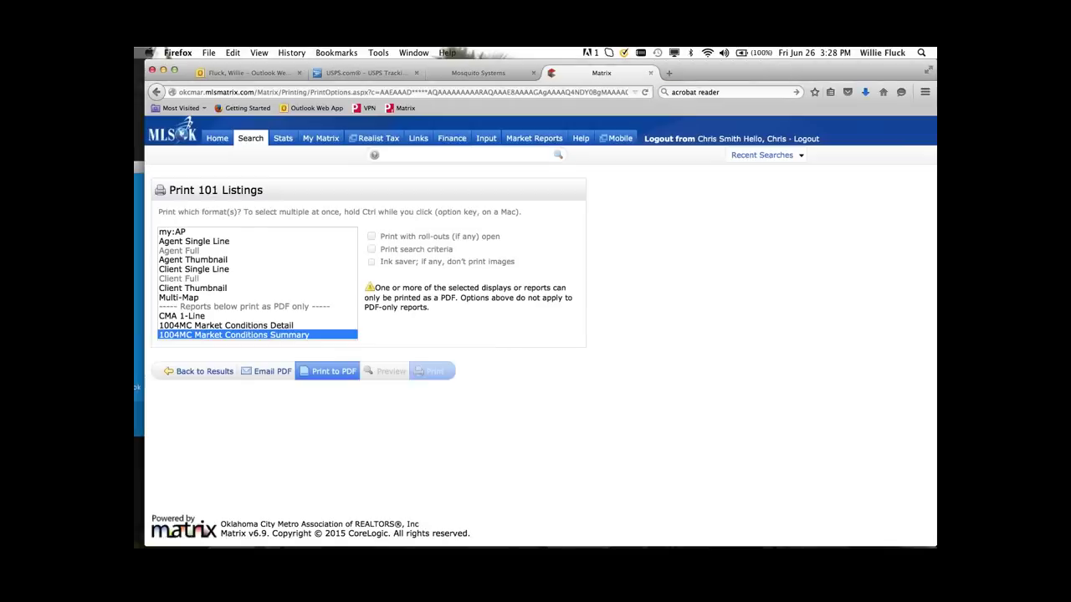
- Recheck all 103 listings, select the 1004MC Market Conditions Summary report, then go Home
left_click(204, 371)
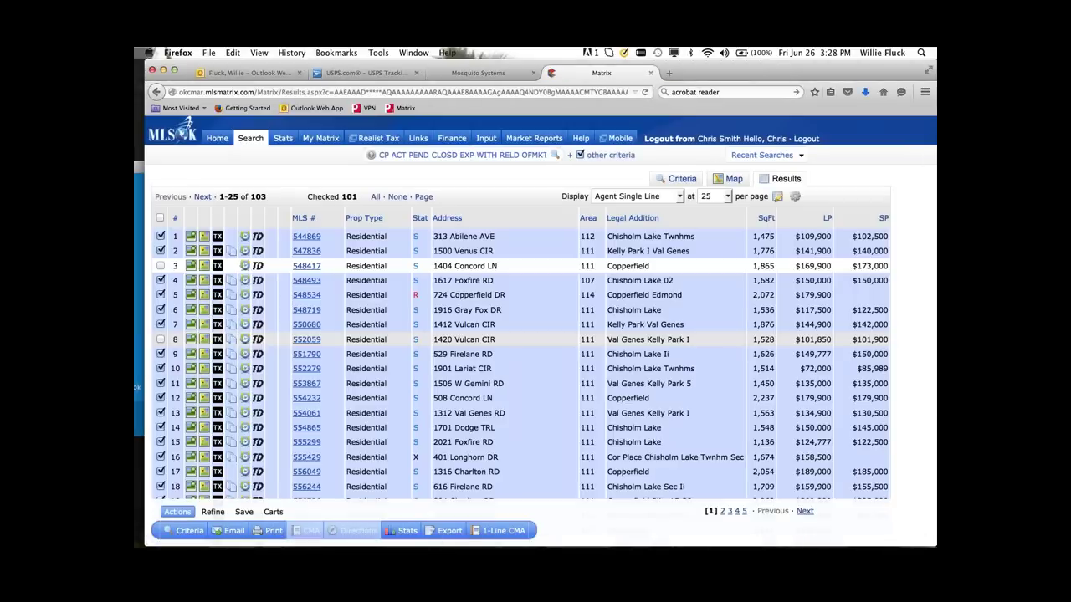
left_click(375, 196)
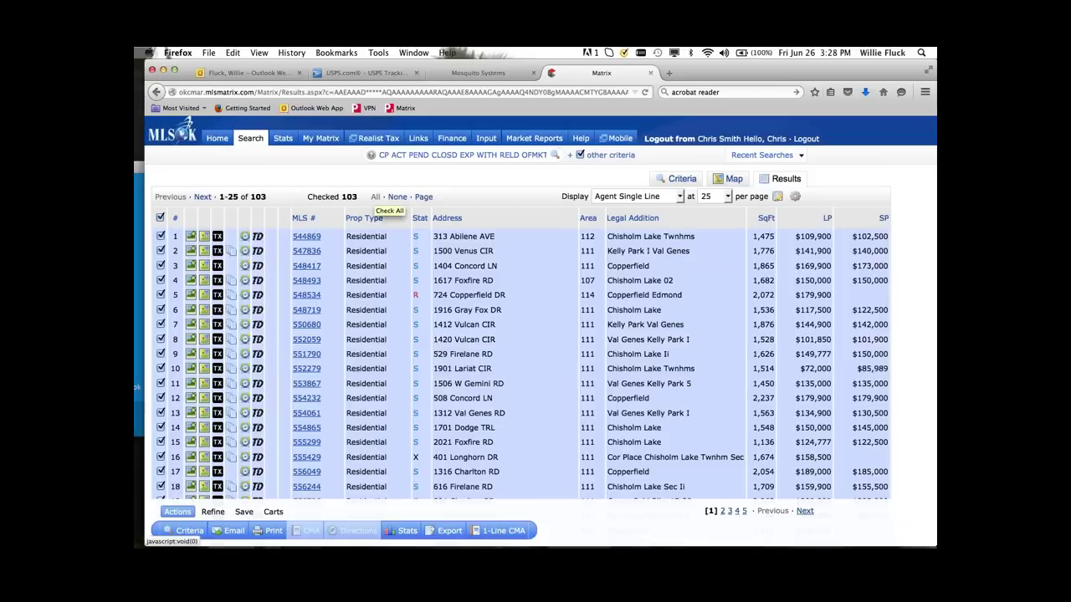
left_click(273, 530)
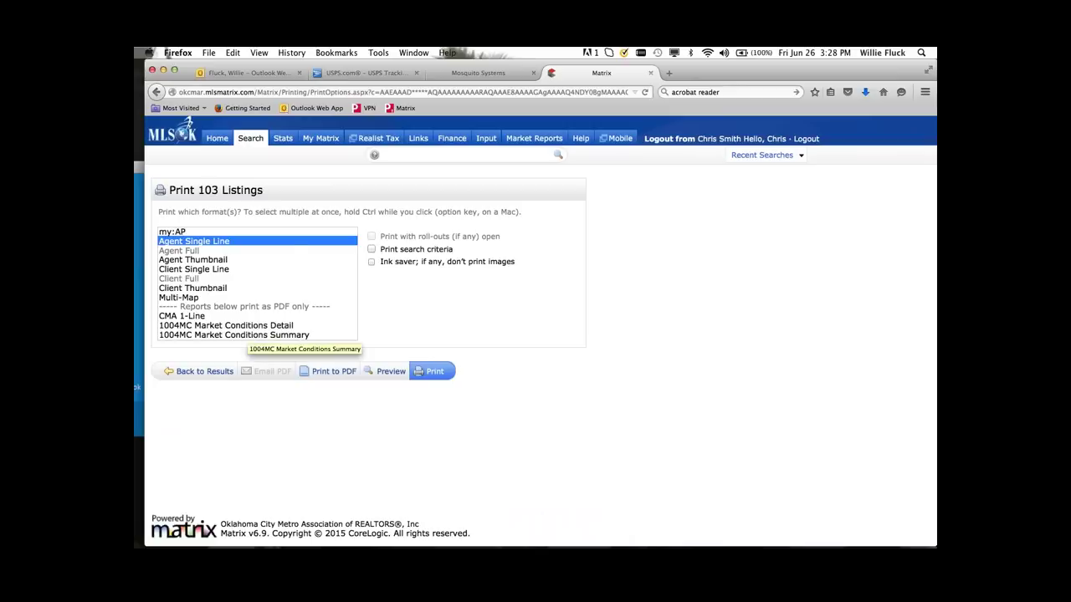
left_click(251, 335)
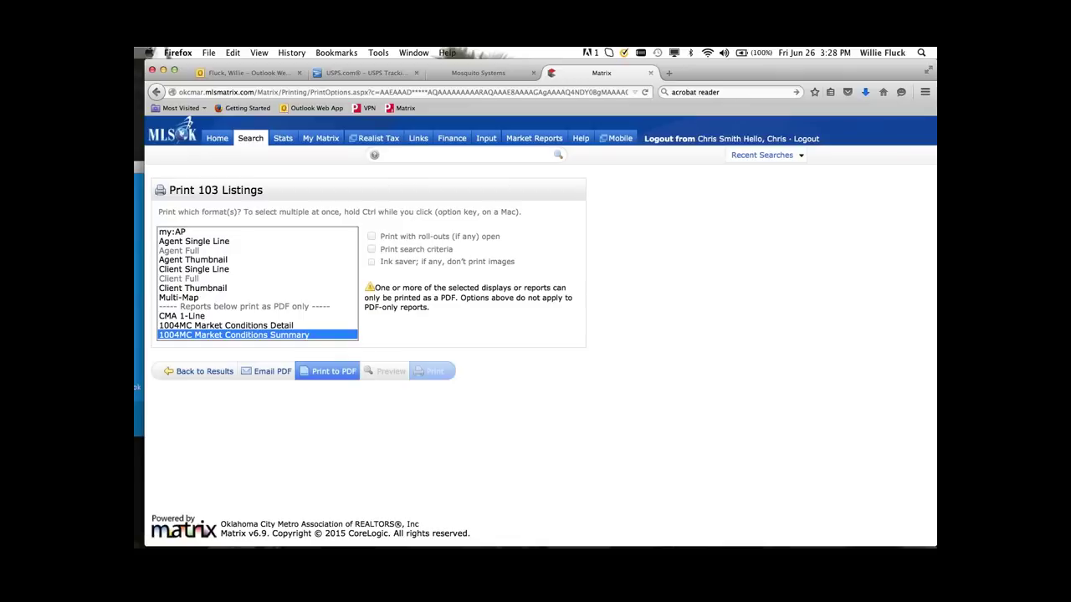
left_click(216, 138)
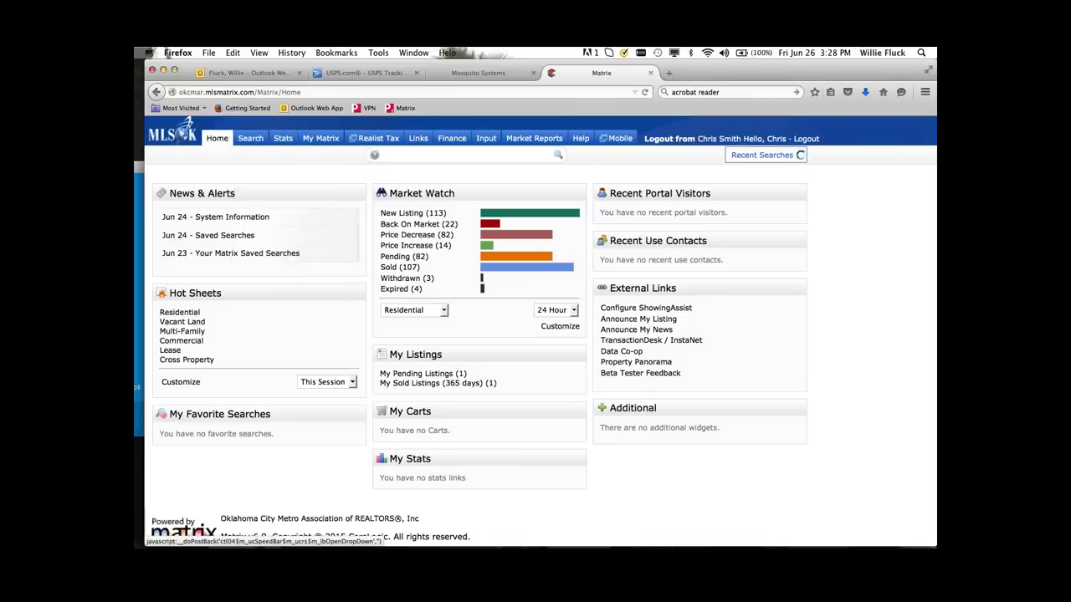
- Rerun the recent single-listing MLS number search from Recent Searches, then return Home
left_click(799, 155)
left_click(674, 169)
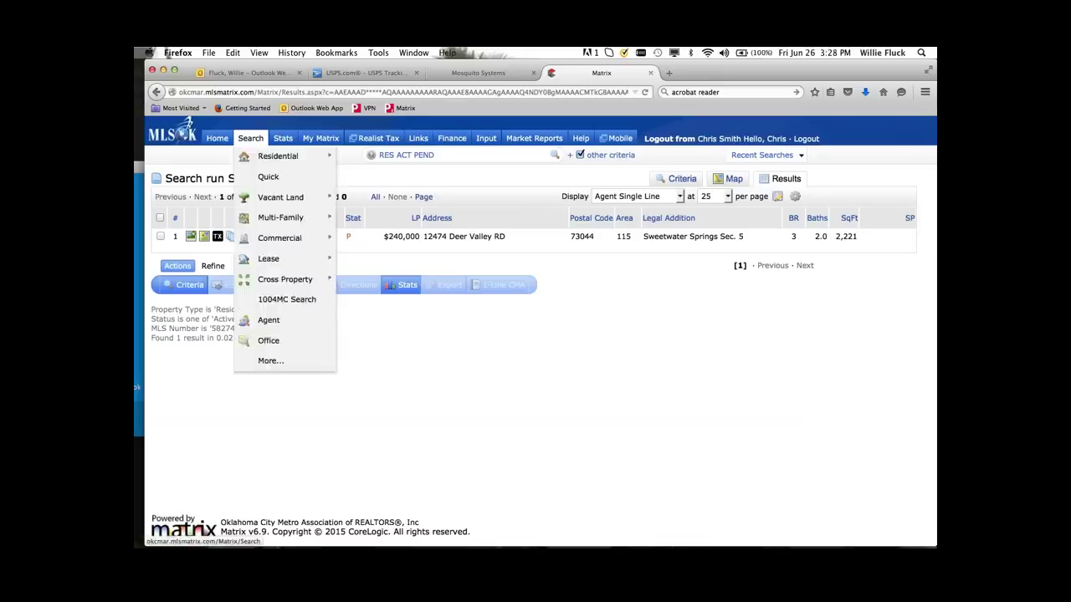
left_click(217, 138)
- Go back twice to the 103-listing results page and dismiss the open search menu
key("super+bracketleft")
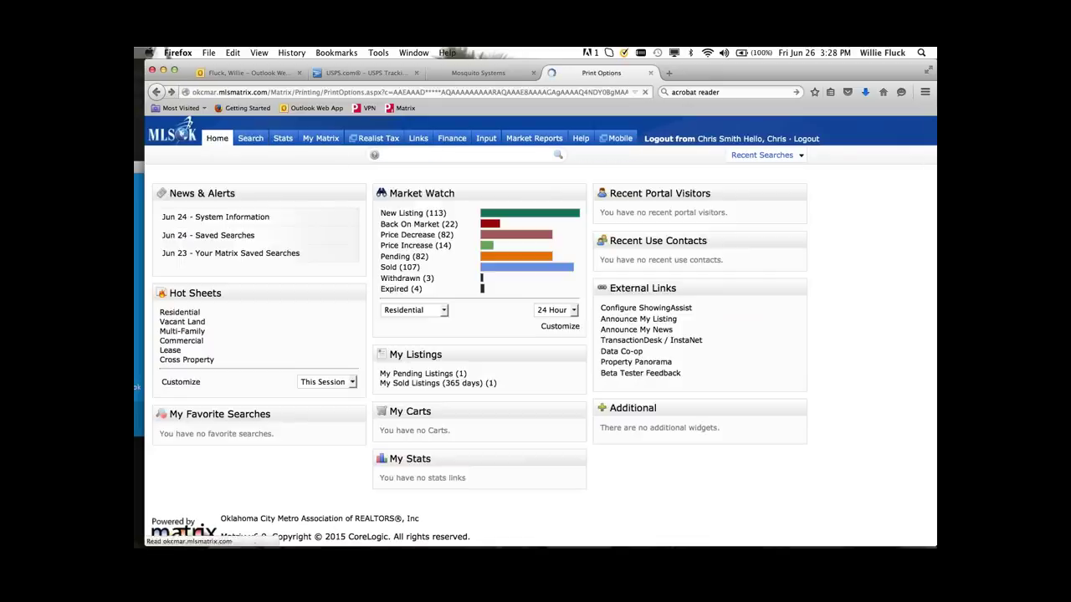
key("super+bracketleft")
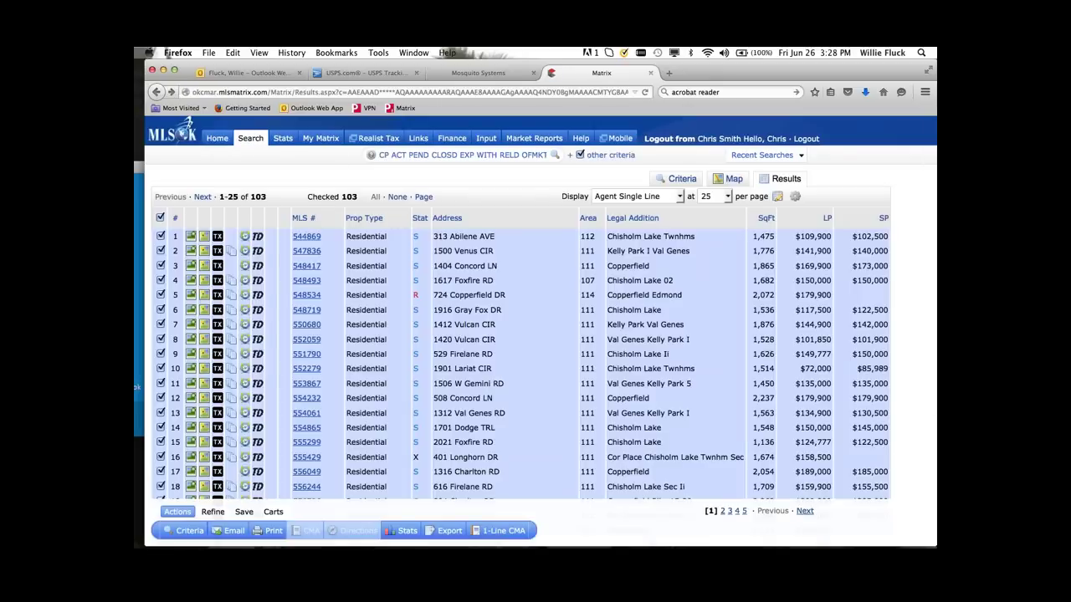
mouse_move(250, 138)
mouse_move(269, 258)
left_click(356, 258)
mouse_move(321, 138)
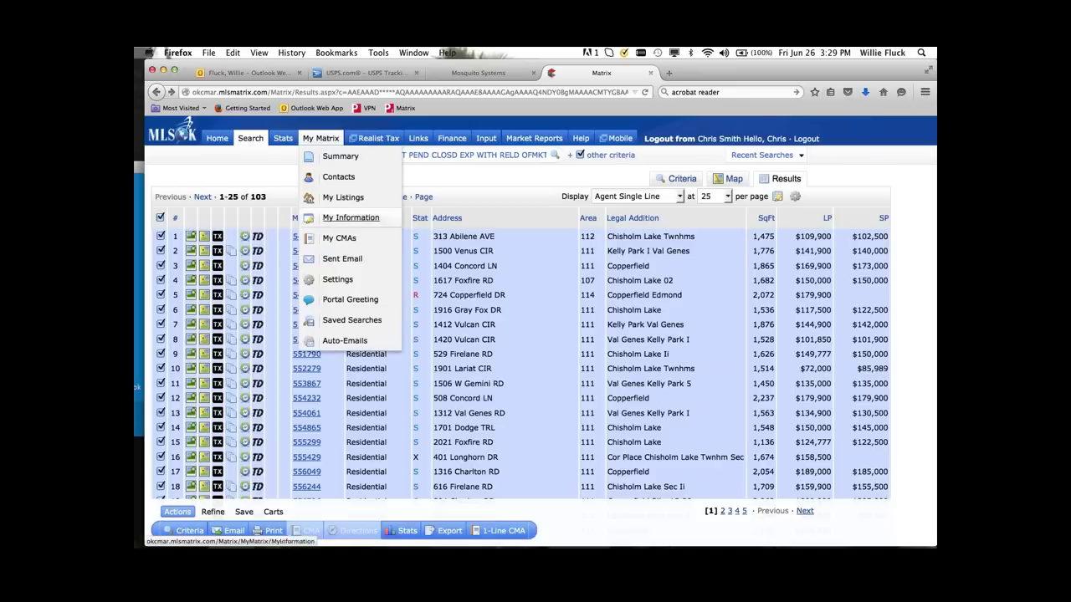
- Delete the AP custom display under My Matrix Settings and start a new custom display
left_click(338, 279)
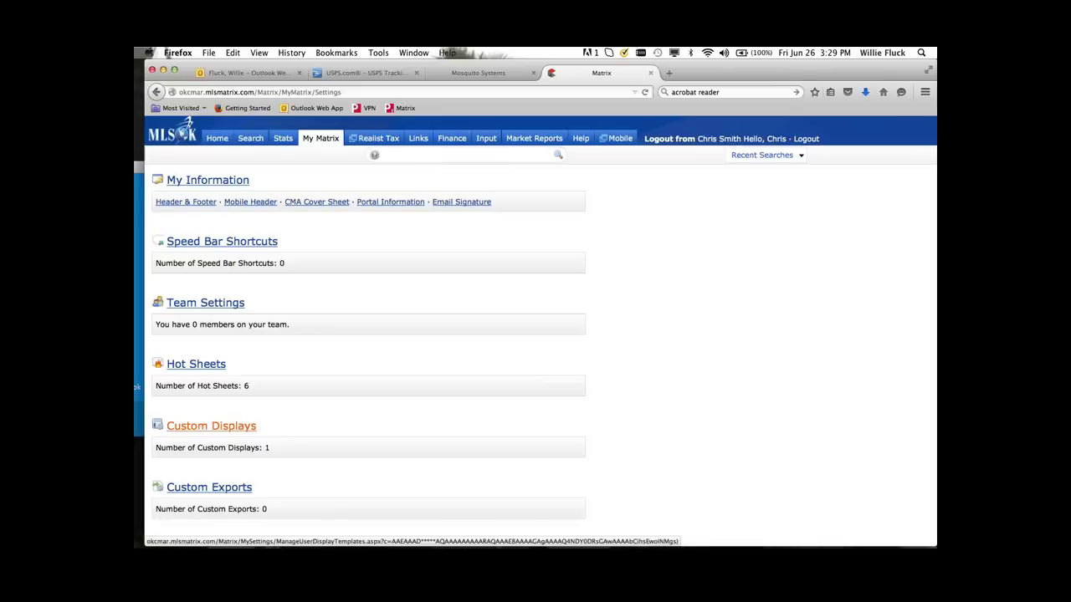
left_click(211, 426)
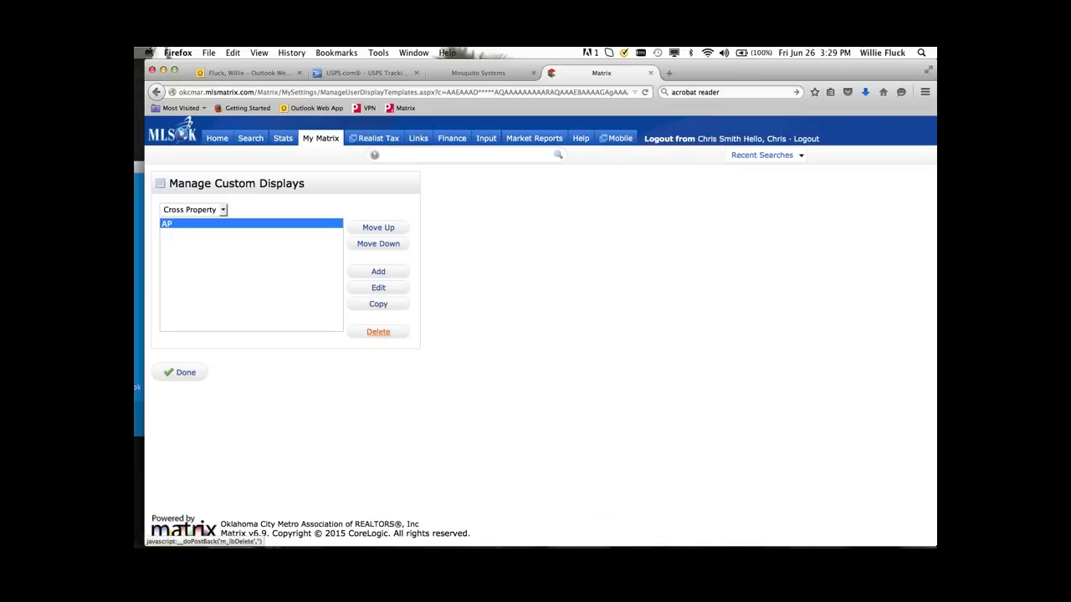
left_click(378, 332)
left_click(607, 299)
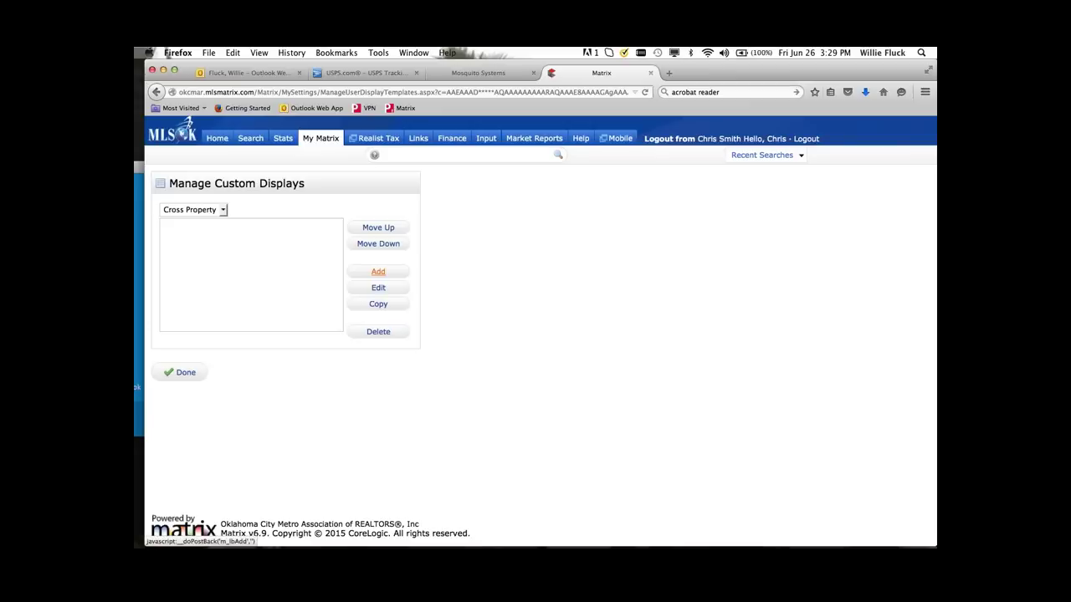
left_click(378, 271)
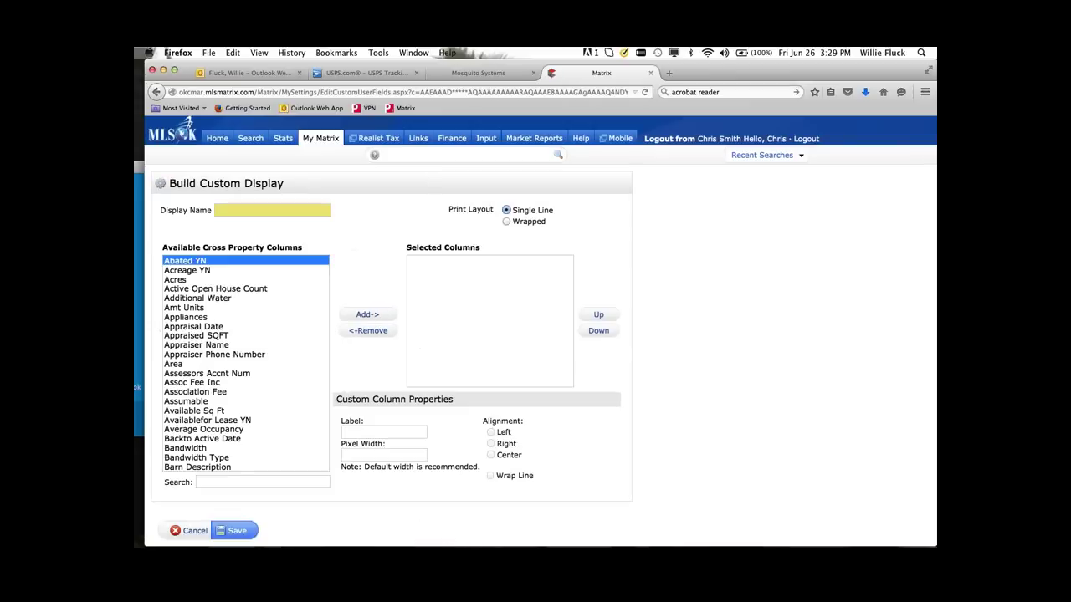
- Add Appliances, Appraiser Name and MLS Number to the display's selected columns
scroll(289, 377, "down", 10)
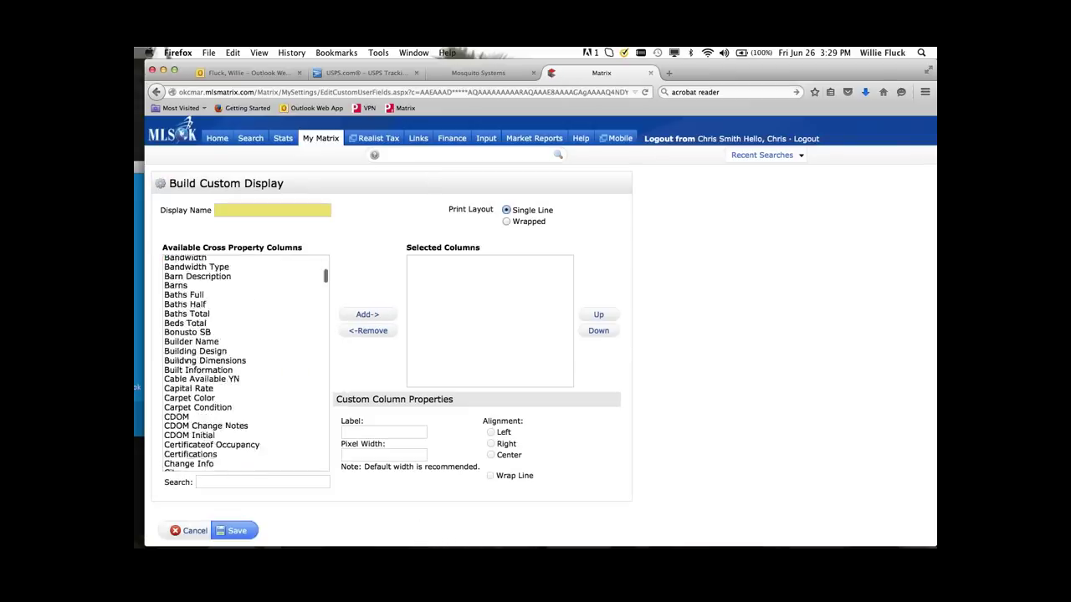
scroll(245, 364, "down", 15)
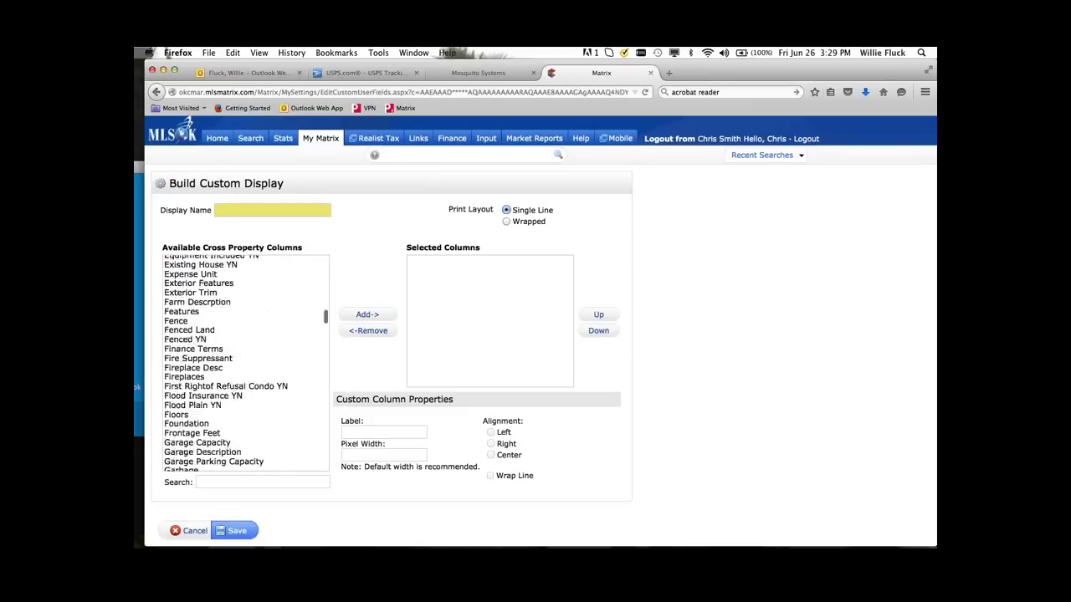
scroll(245, 364, "down", 10)
scroll(245, 364, "up", 20)
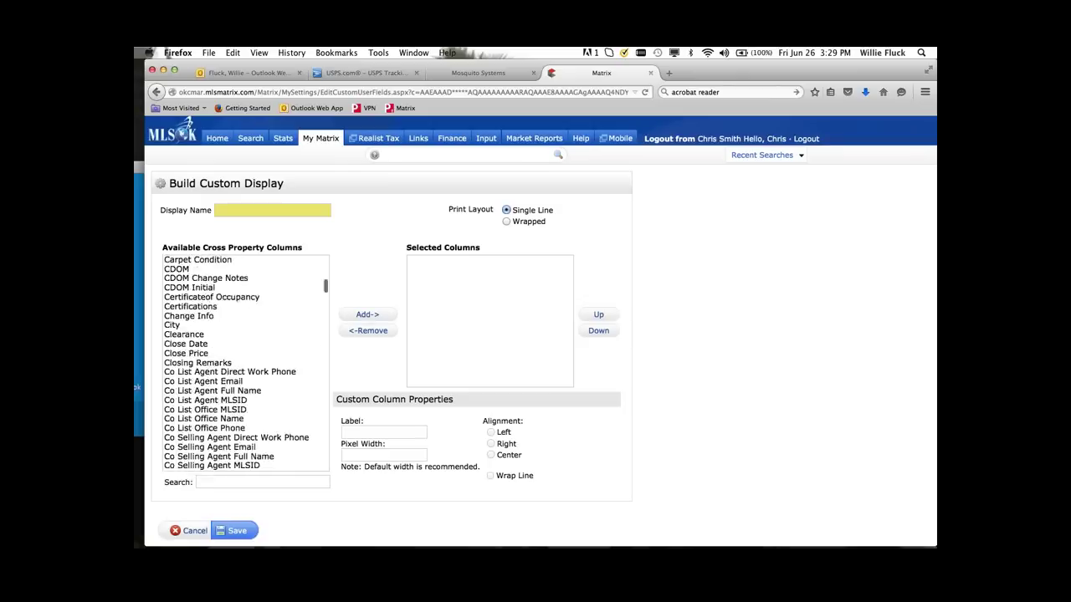
scroll(245, 364, "up", 6)
left_click(185, 260)
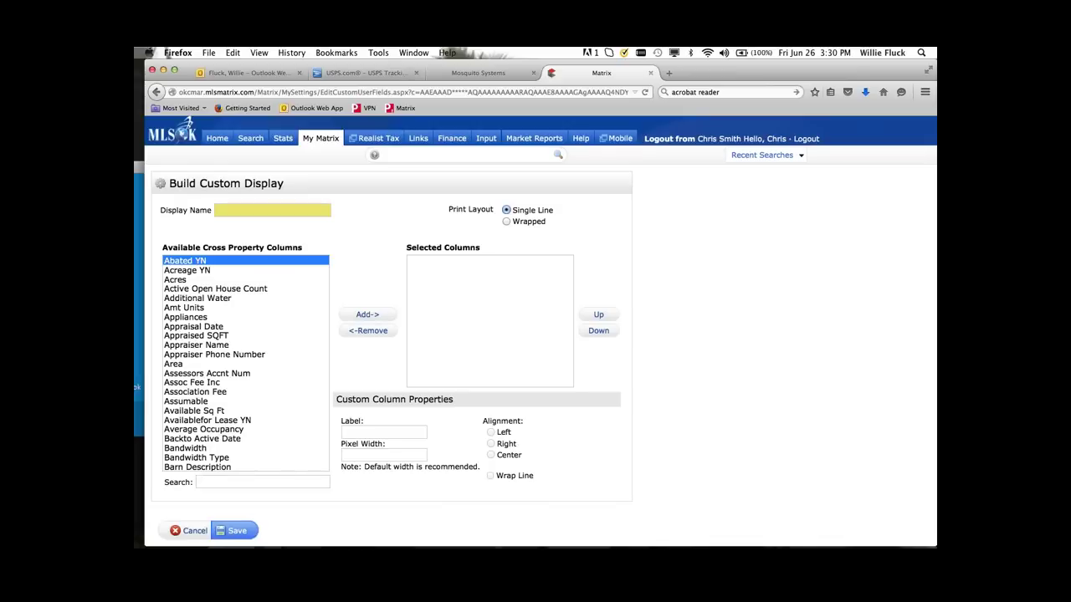
left_click(185, 317)
left_click(367, 314)
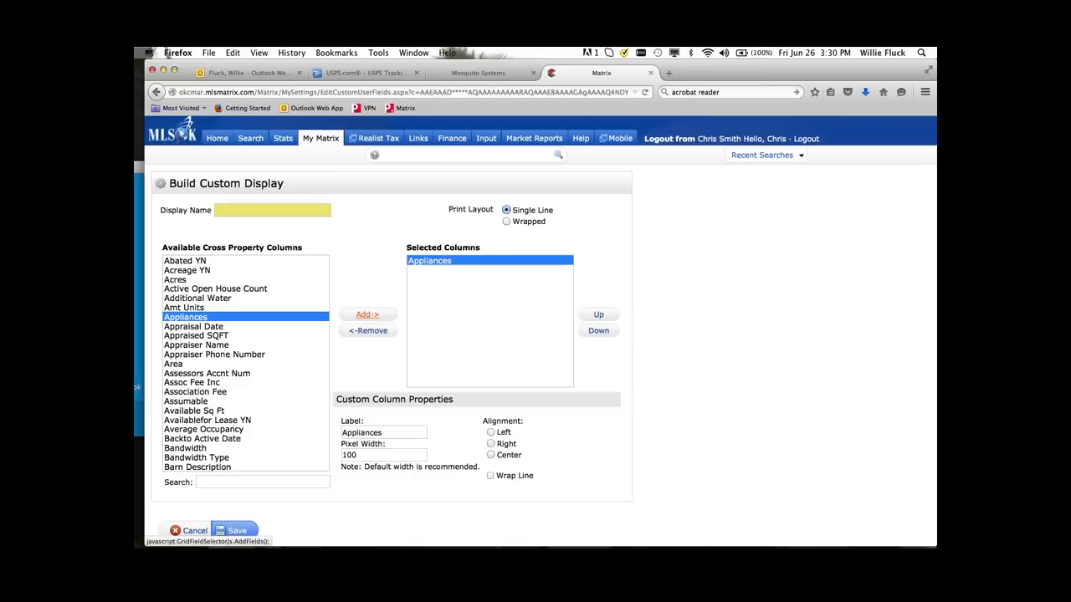
left_click(195, 345)
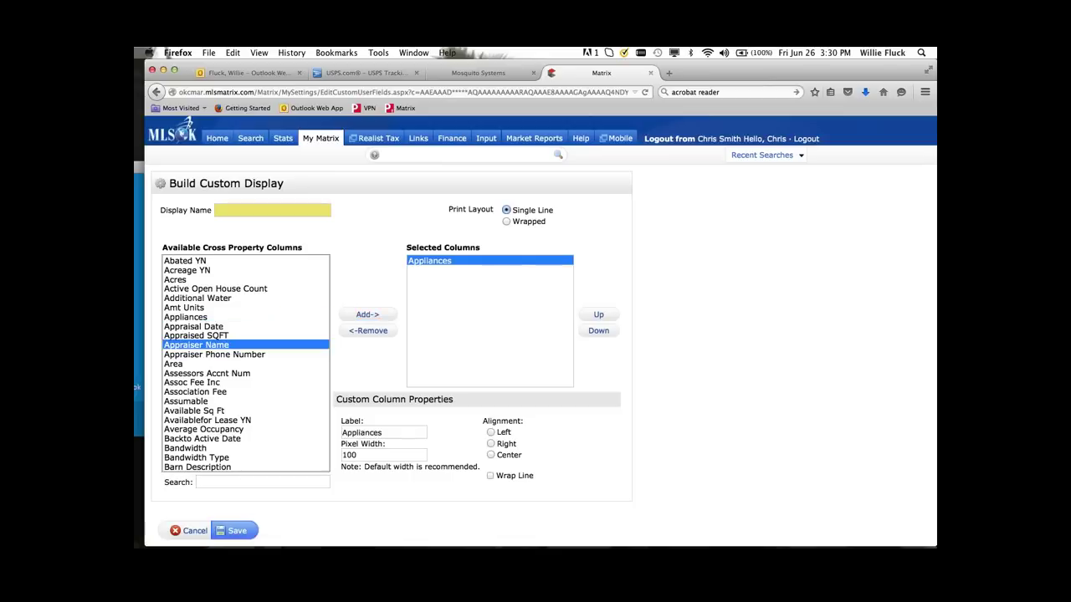
left_click(367, 314)
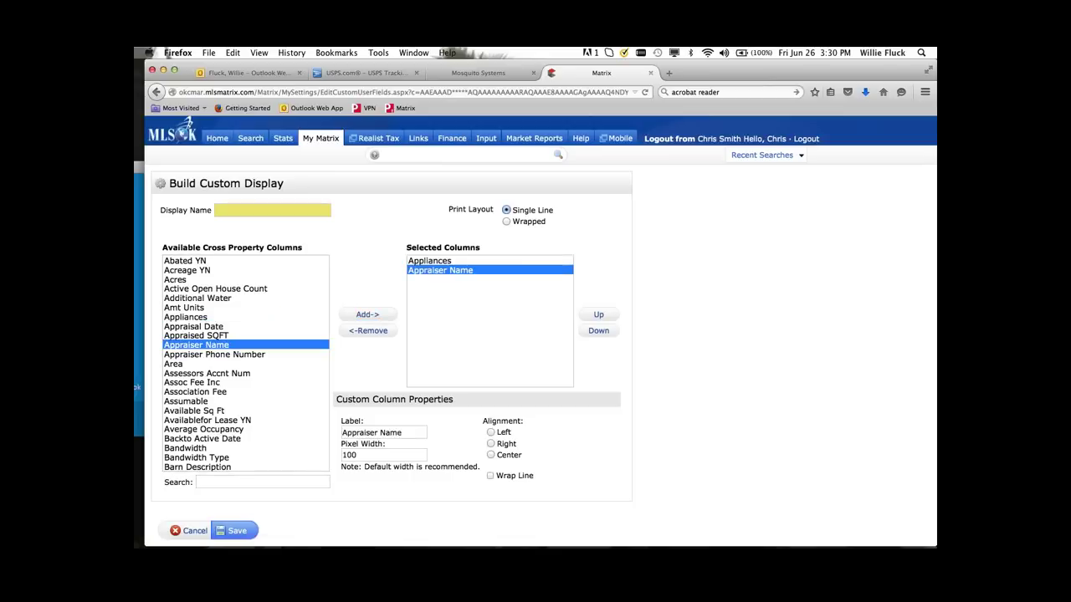
type("mls")
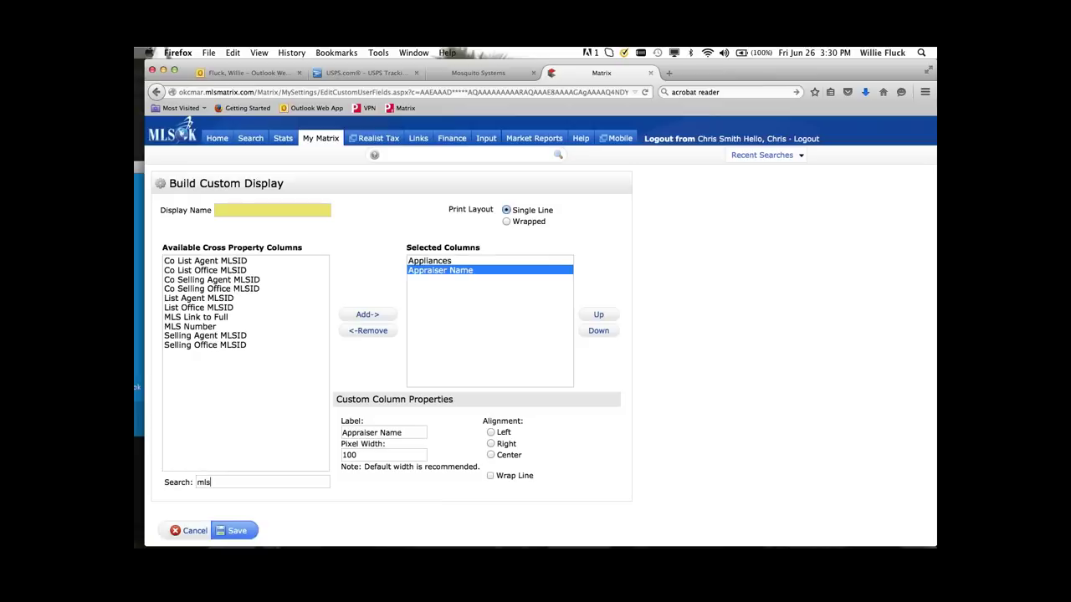
left_click(190, 327)
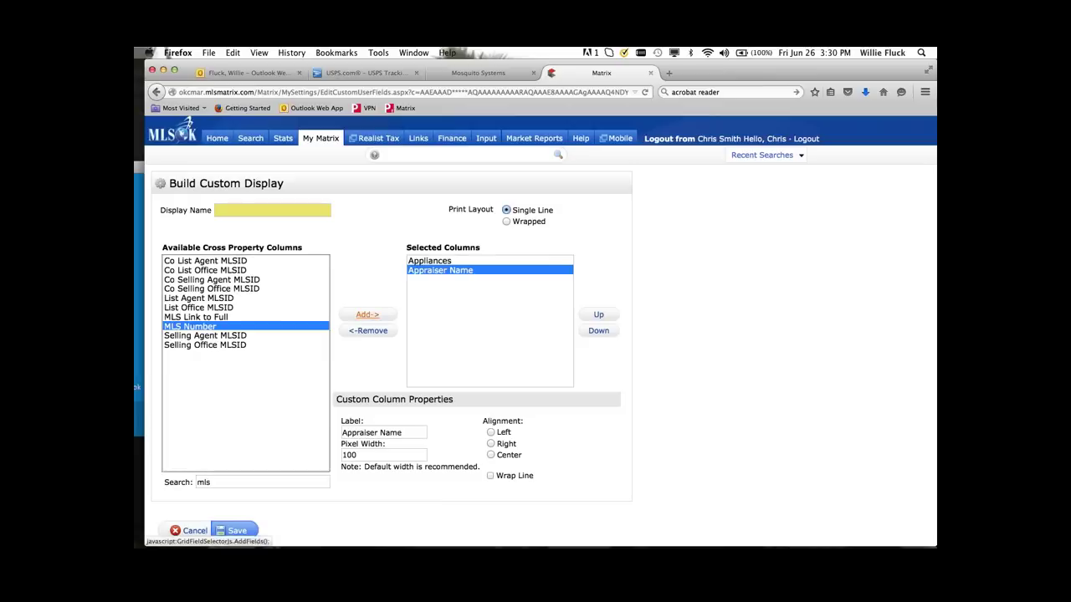
left_click(367, 315)
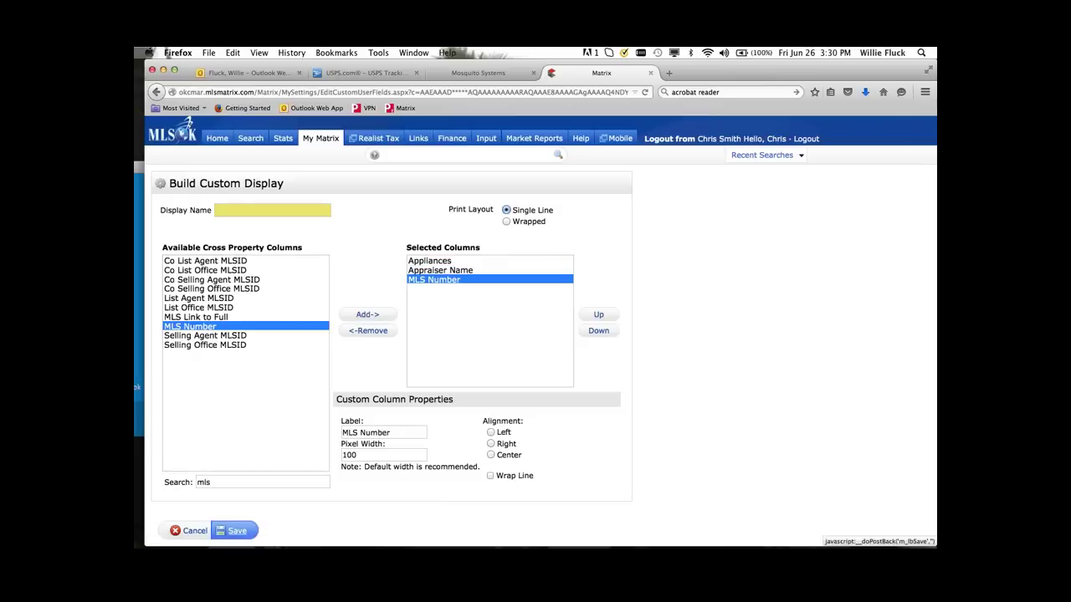
- Dismiss the missing-name alert, then search and add List Price and Street Address columns
left_click(236, 530)
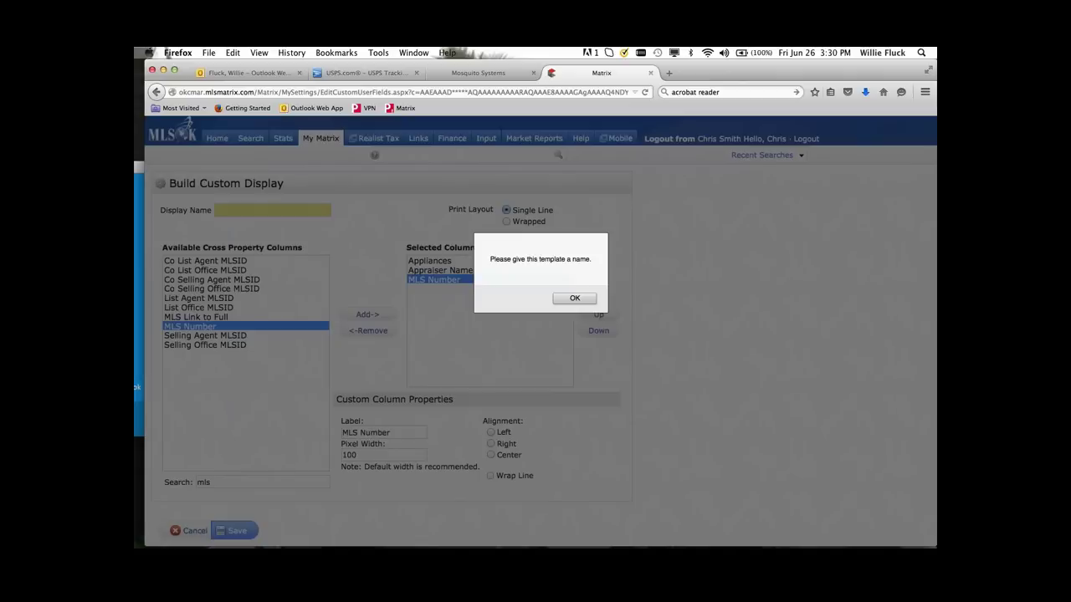
key("Return")
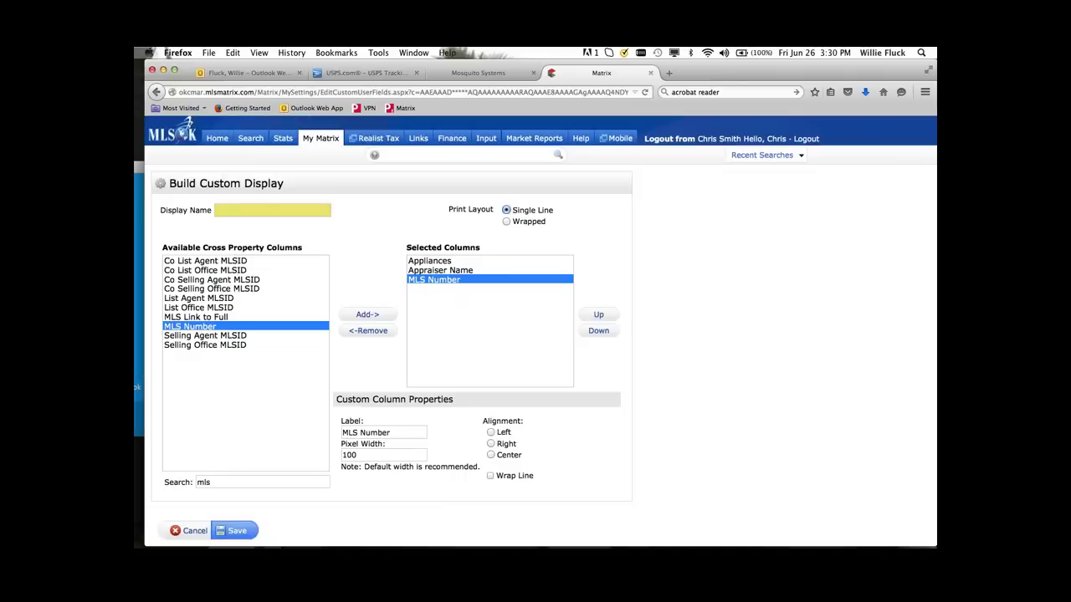
key("super+a")
type("list")
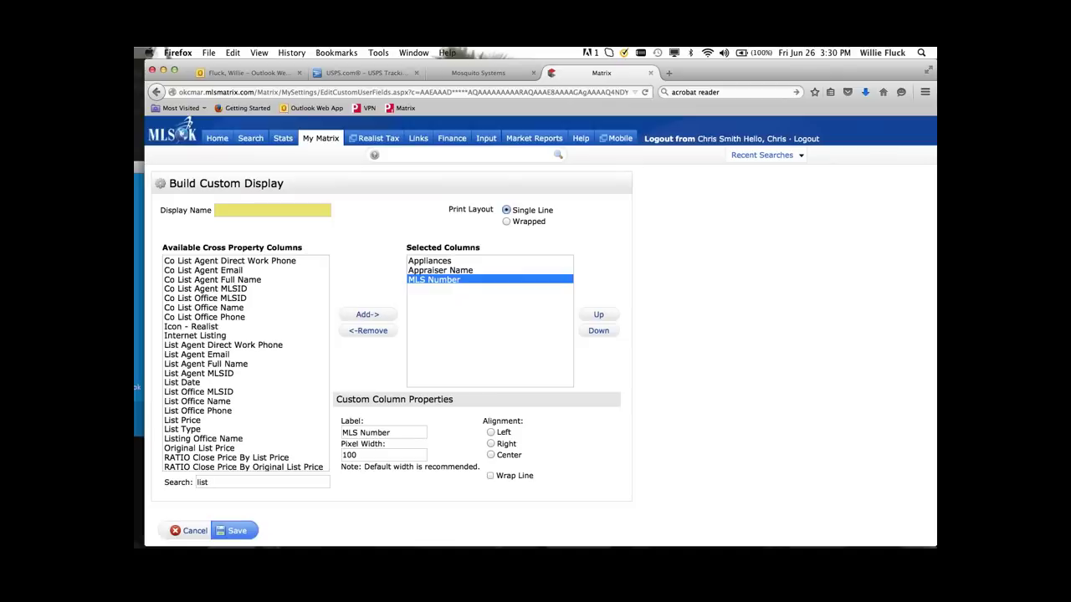
type(" pr")
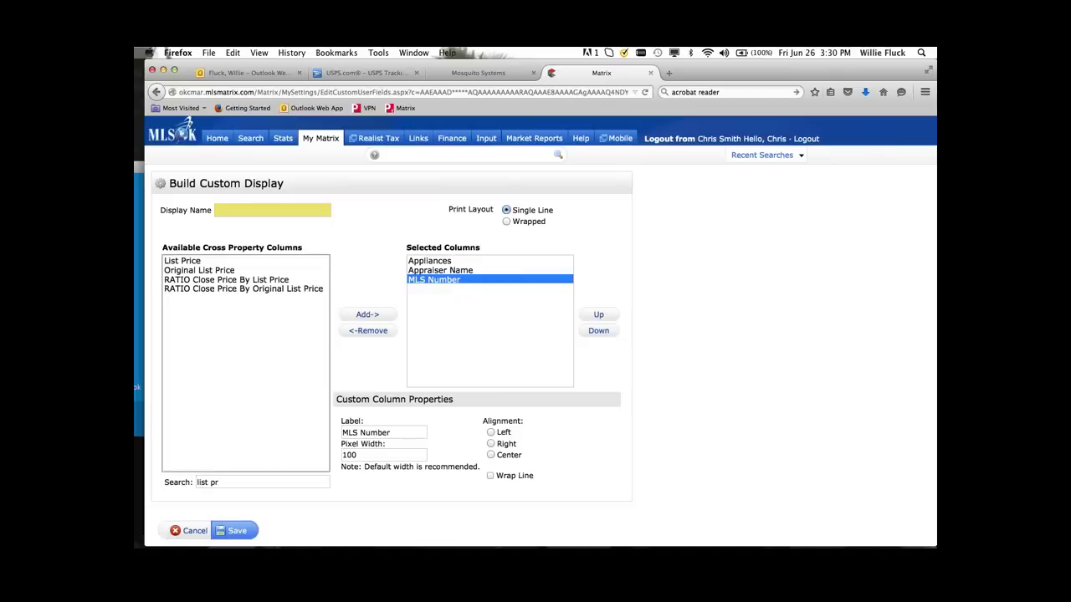
left_click(182, 260)
left_click(367, 314)
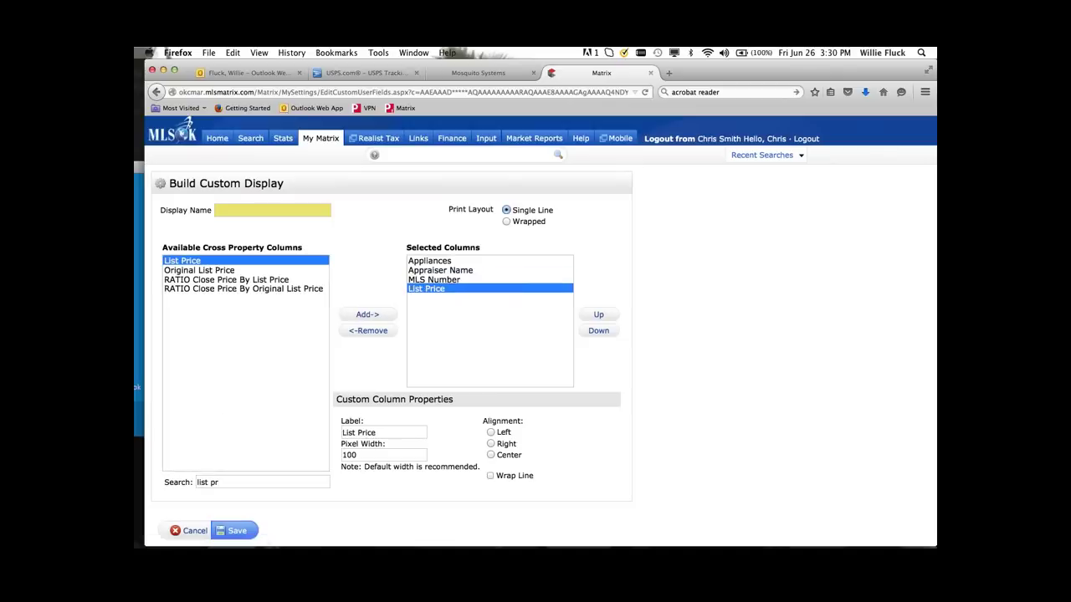
triple_click(197, 481)
type("str")
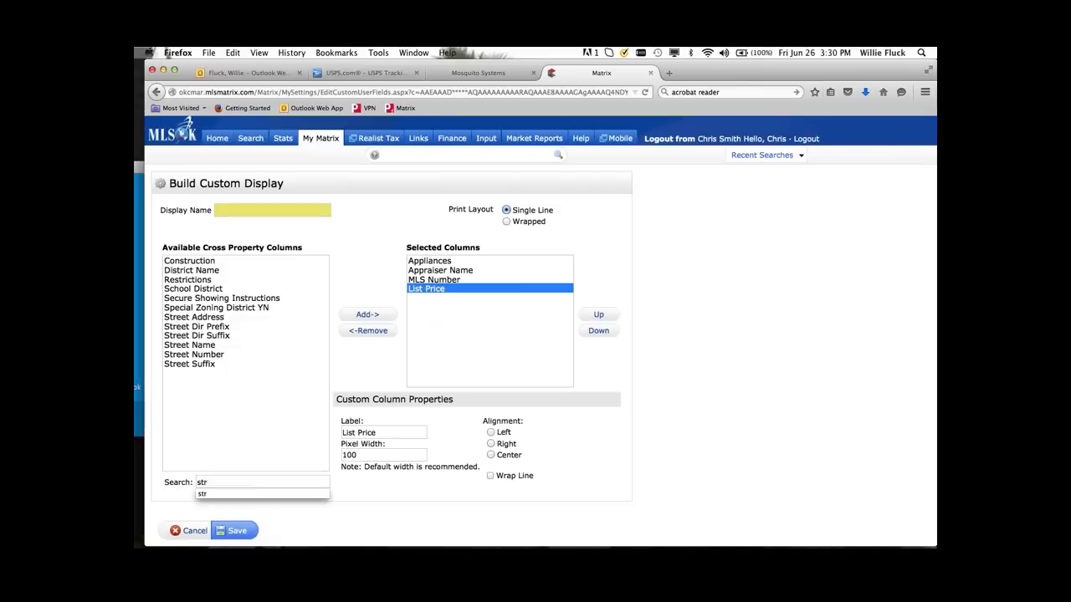
left_click(193, 317)
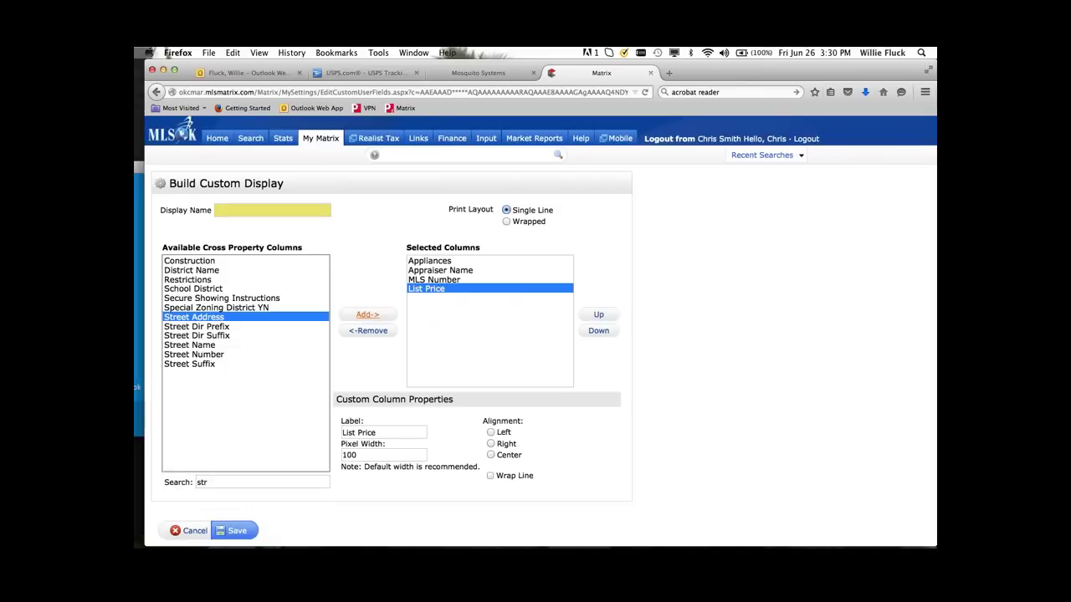
left_click(367, 315)
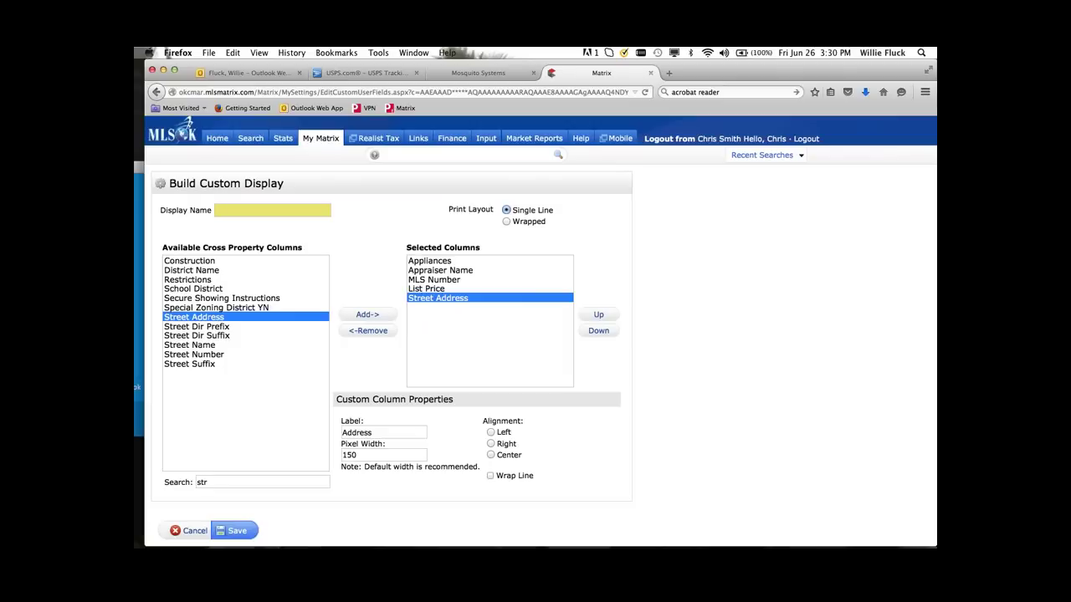
key("BackSpace")
key("BackSpace")
key("BackSpace")
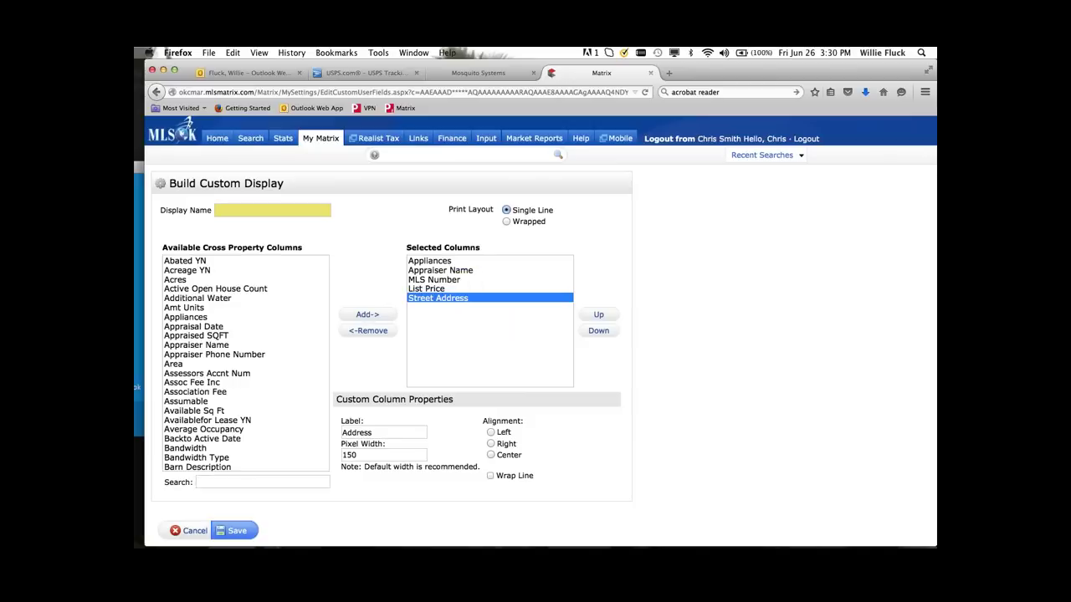
- Move Street Address up three places and MLS Number to the top of the column order
left_click(598, 314)
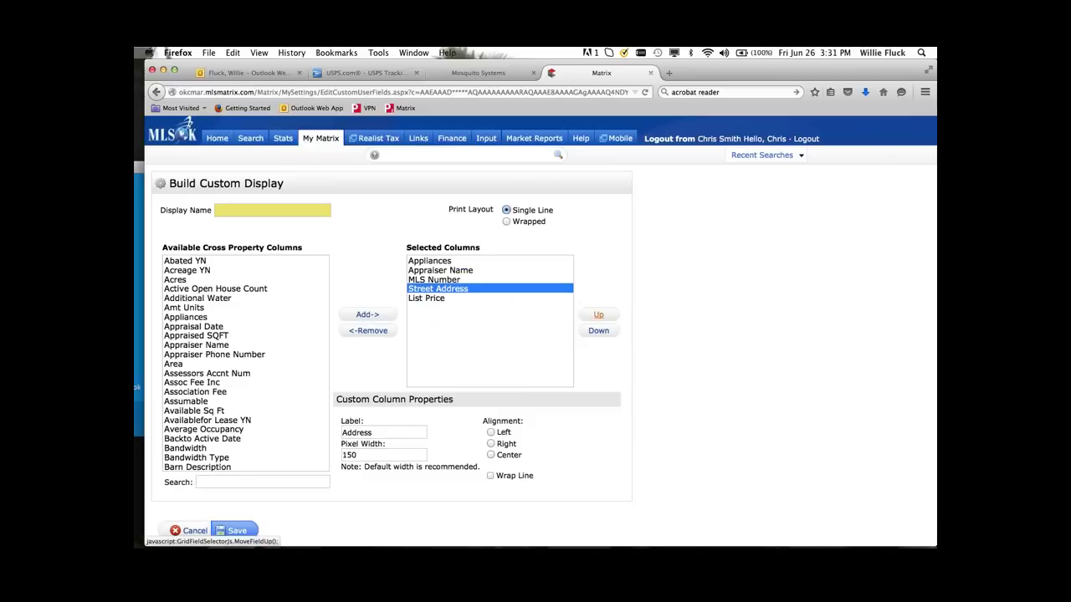
left_click(598, 315)
left_click(598, 314)
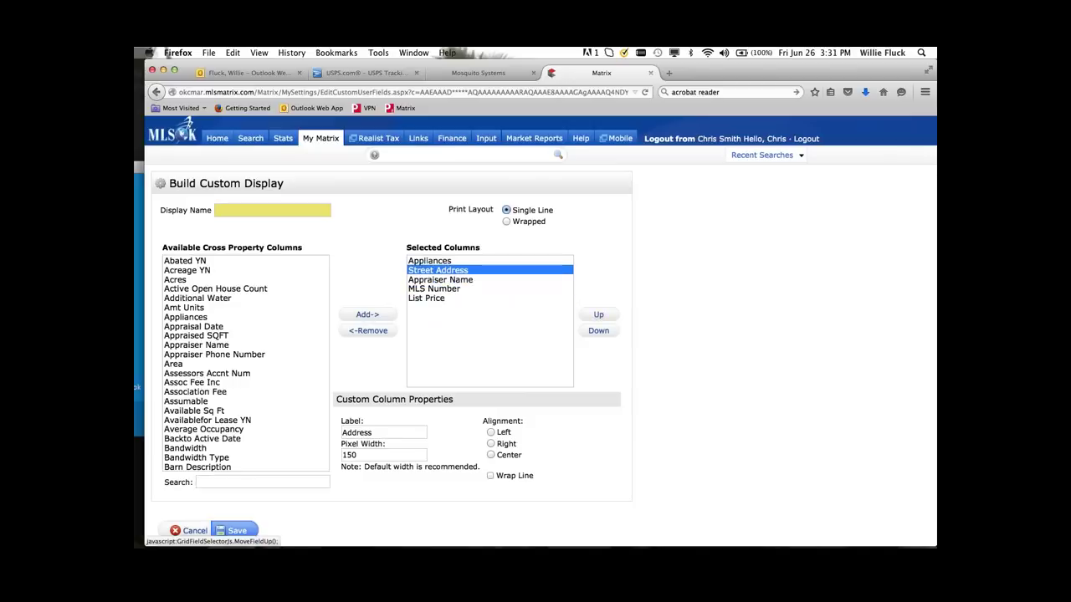
left_click(433, 288)
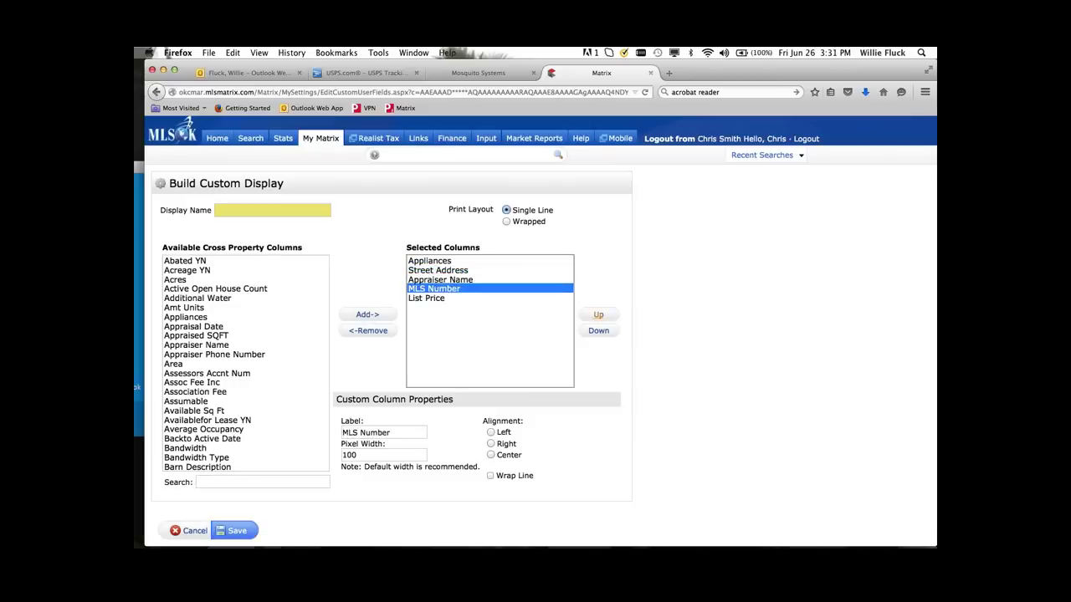
left_click(598, 314)
left_click(598, 315)
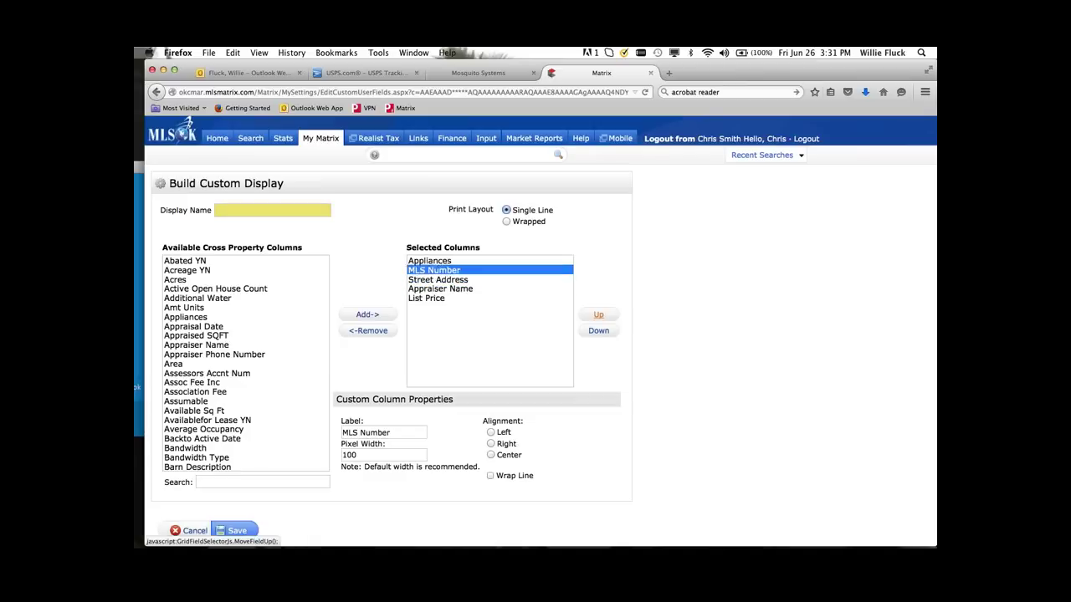
left_click(598, 315)
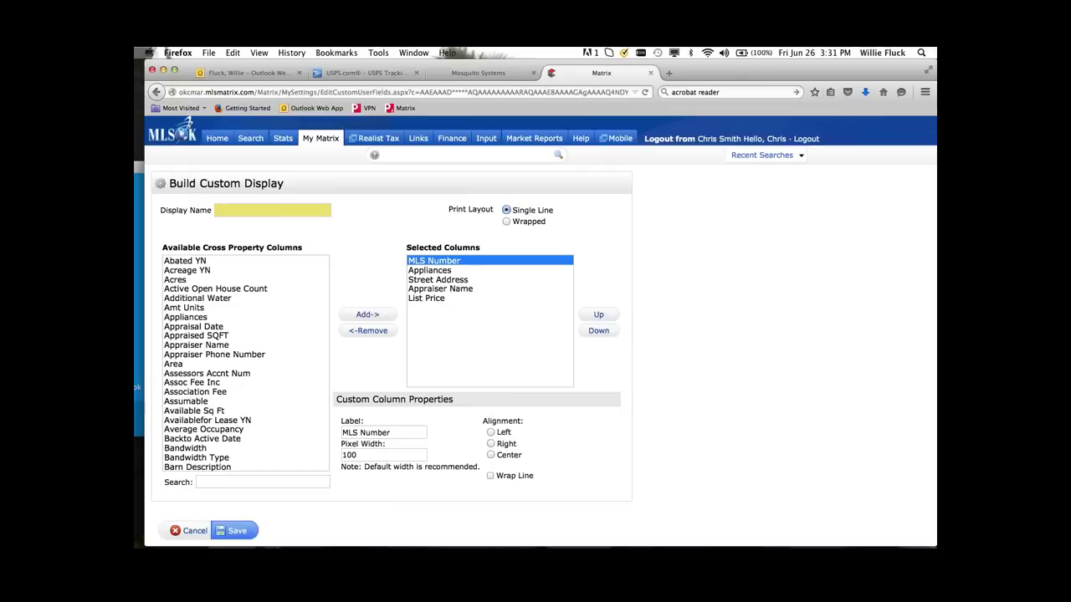
- Name the custom display 'Appraiser' and save it
type("APP")
key("Down")
key("Down")
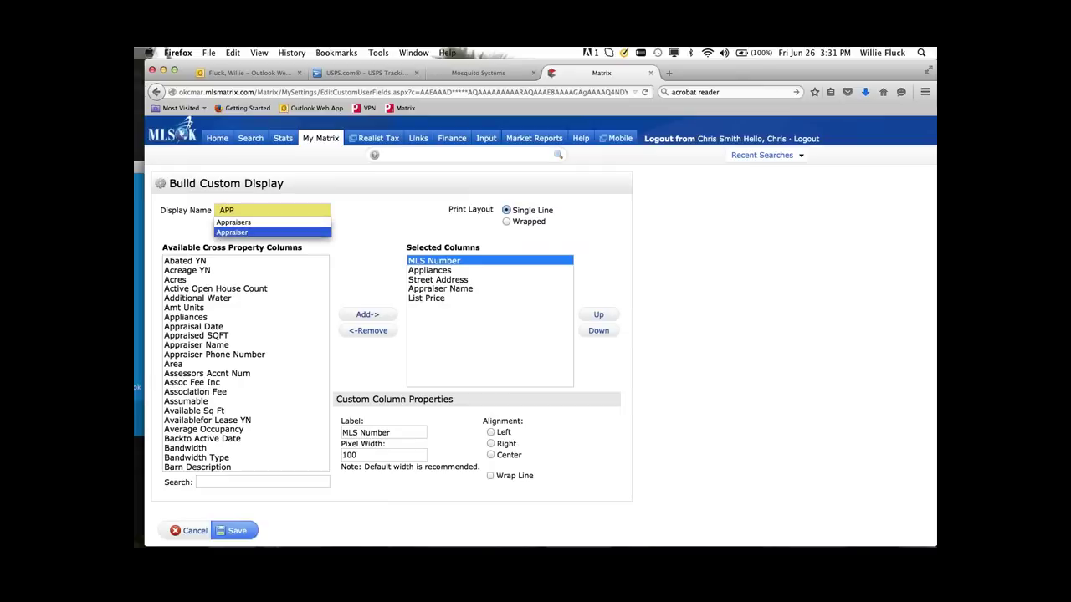
key("Return")
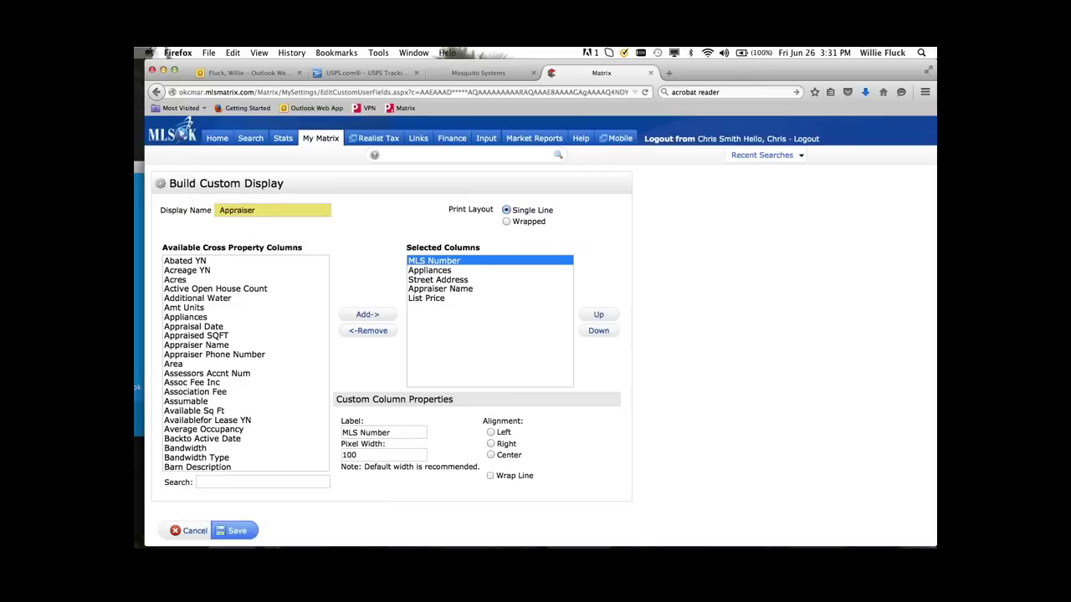
left_click(237, 531)
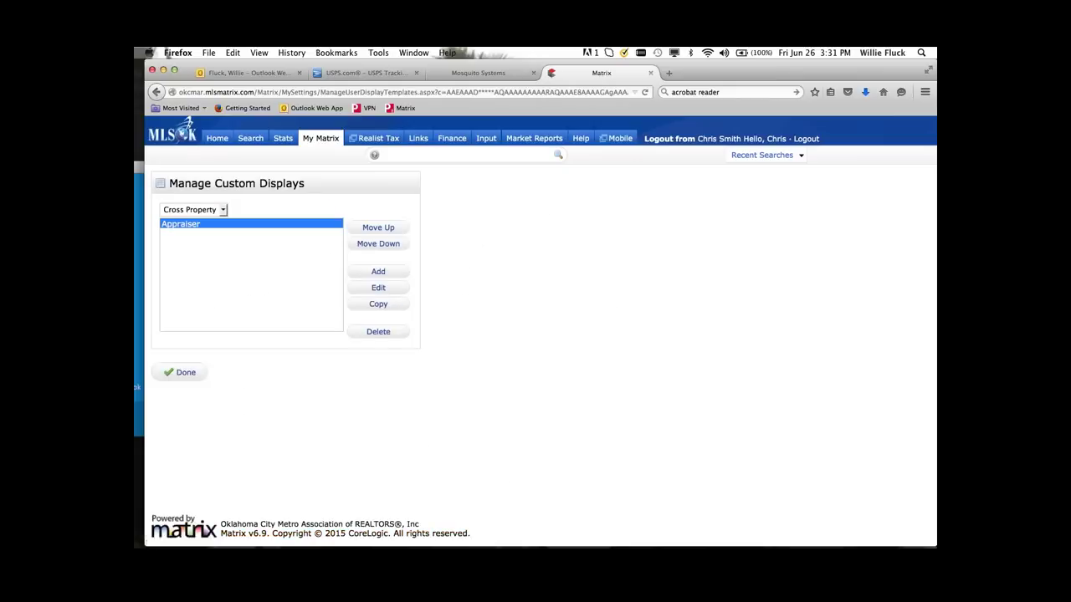
- Finish with custom displays and open Custom Exports from My Matrix settings
left_click(185, 373)
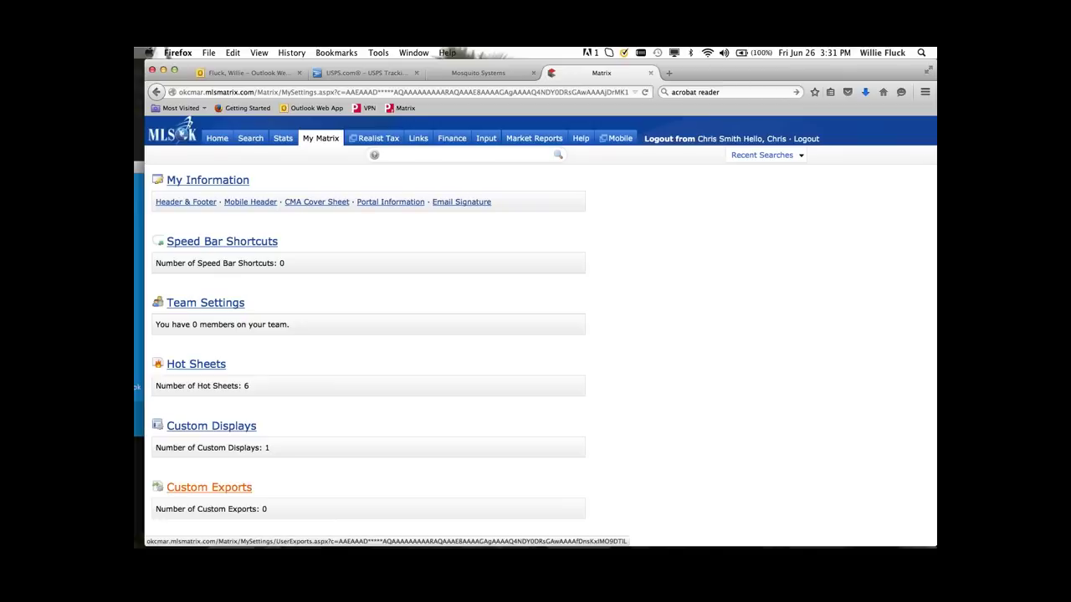
left_click(209, 486)
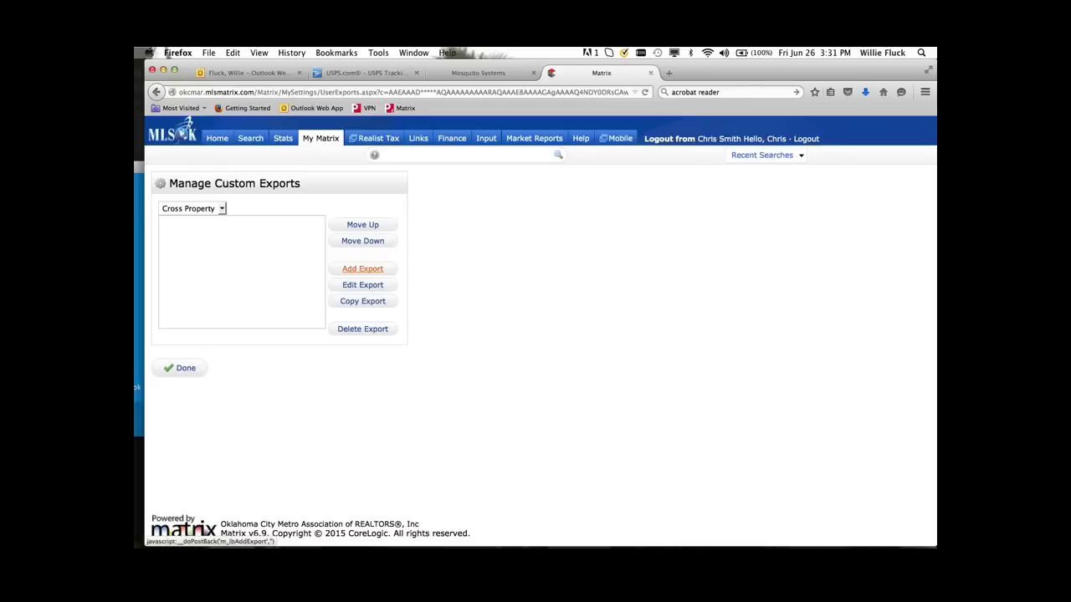
- Start a new custom export, browse its Available Fields, cancel it, and return Home
left_click(362, 268)
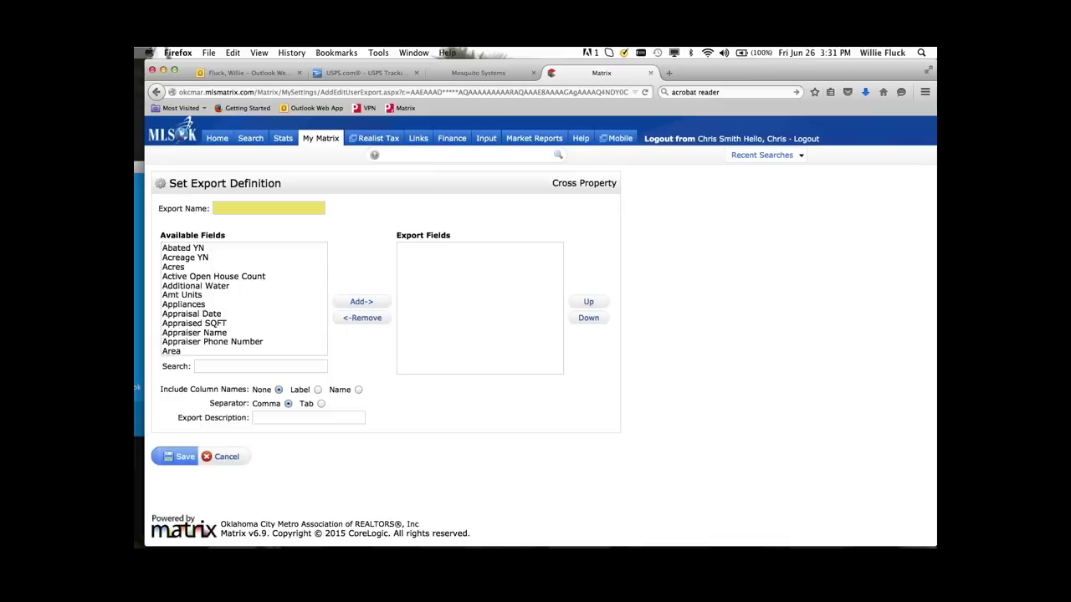
scroll(244, 298, "down", 15)
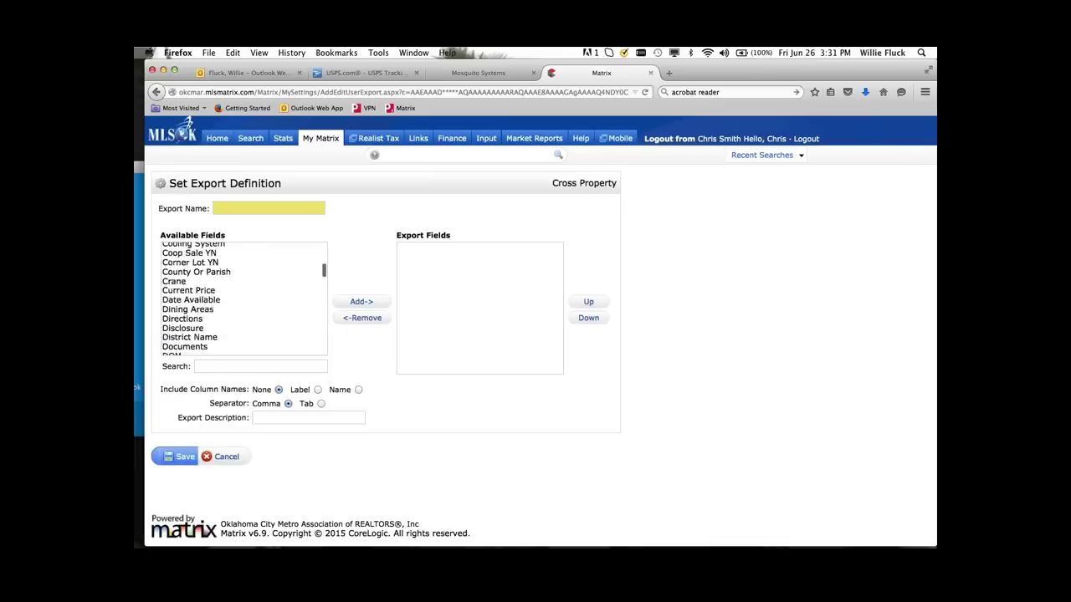
scroll(243, 298, "down", 5)
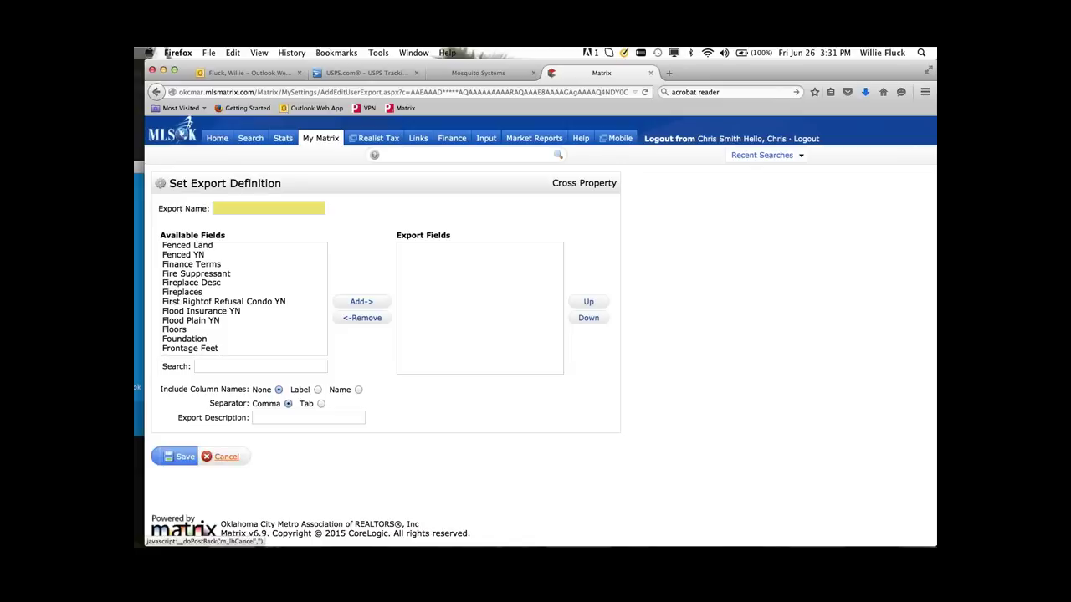
left_click(224, 456)
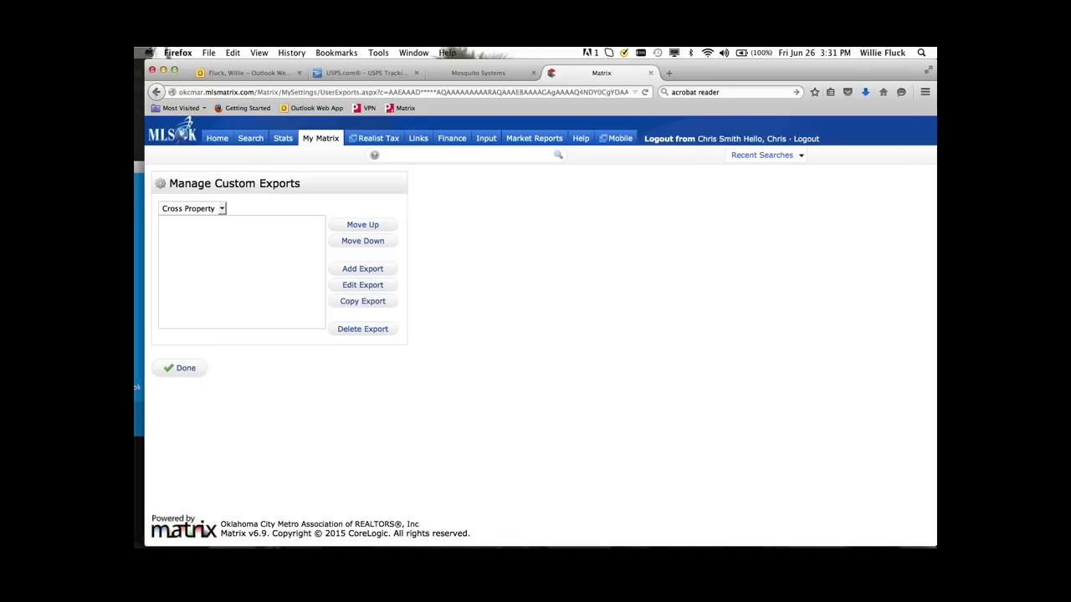
left_click(217, 138)
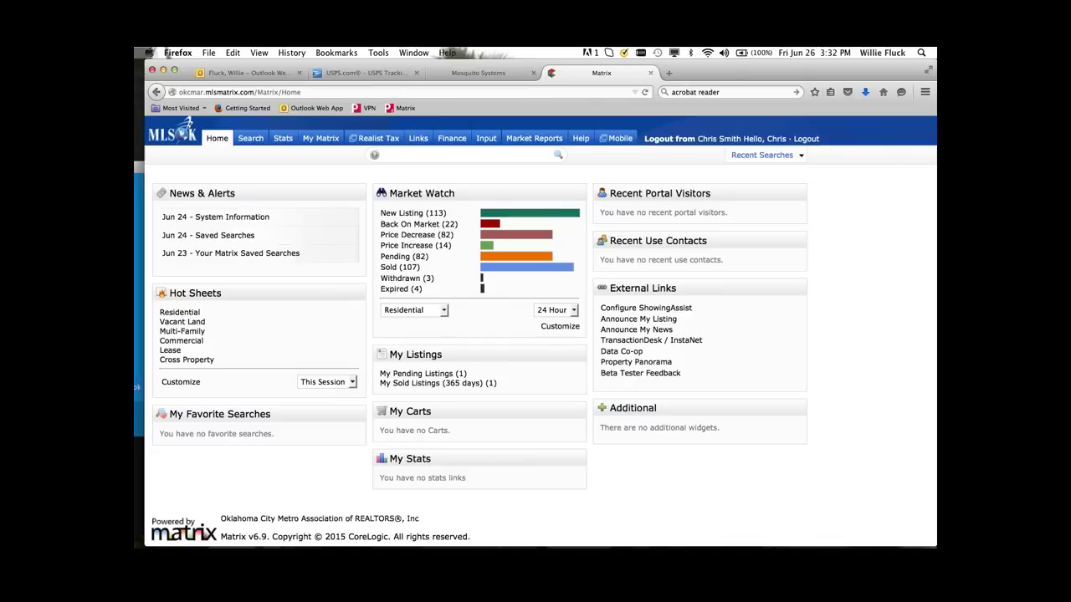
- Quick-search 'act 73003 res $100-300' for 42 listings, then start appending '3+ 2+'
type("act 73003 res $100-300")
key("Return")
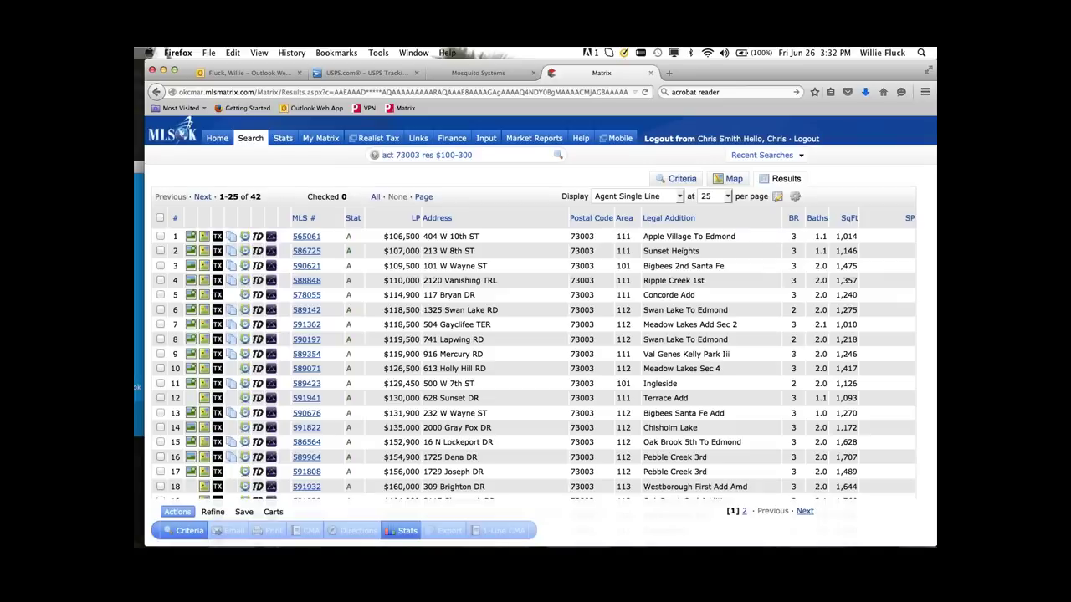
type("3+ 2+")
- Refine the search with 3+ beds, 2+ baths and 1000-2000 sqft, narrowing to 22 listings
key("Return")
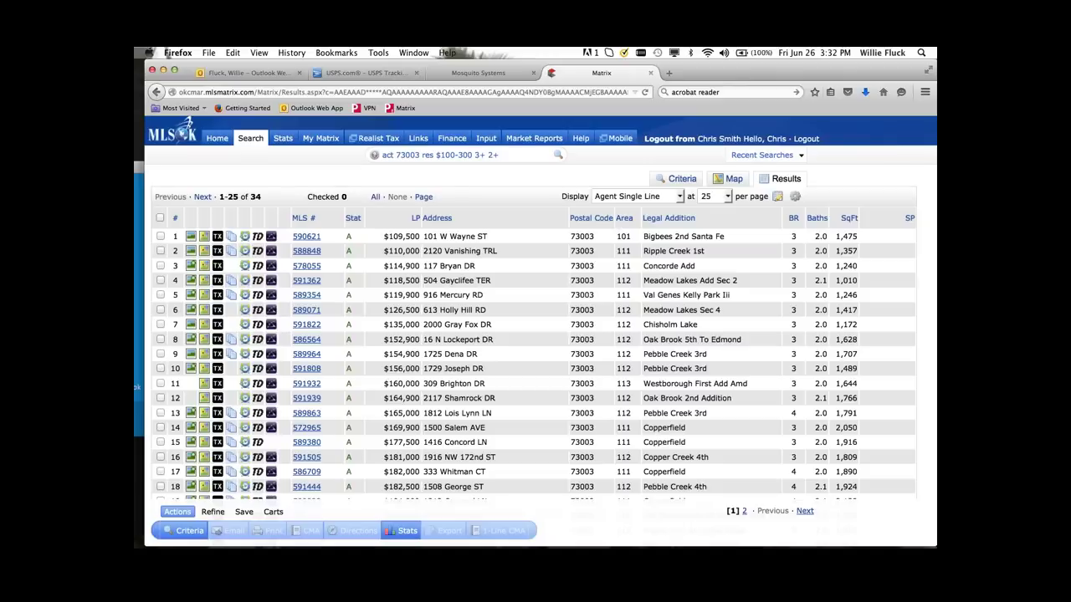
type("1000-2000 sqft")
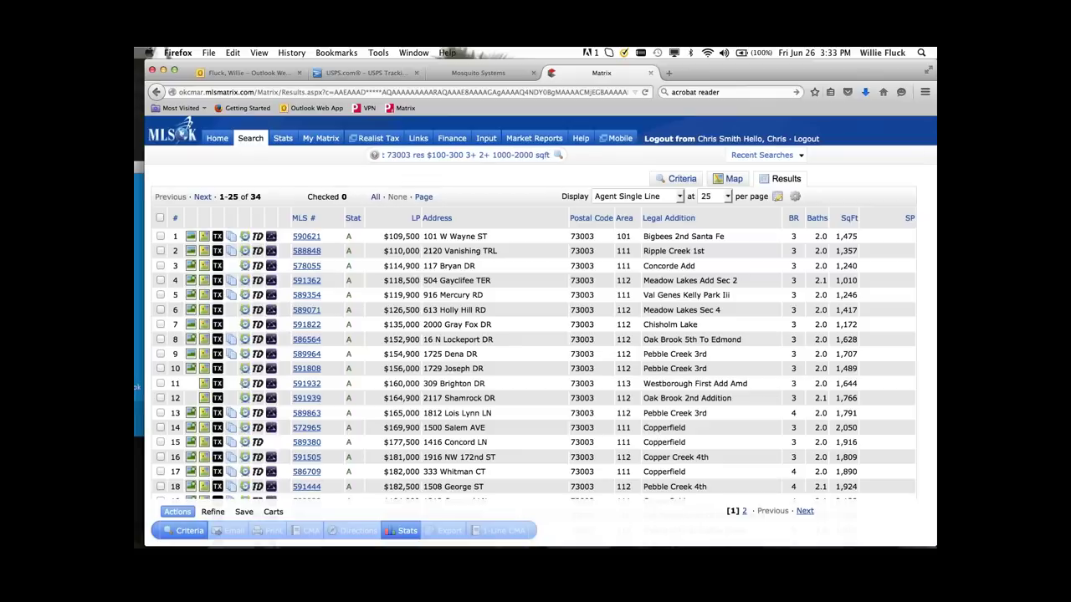
key("Return")
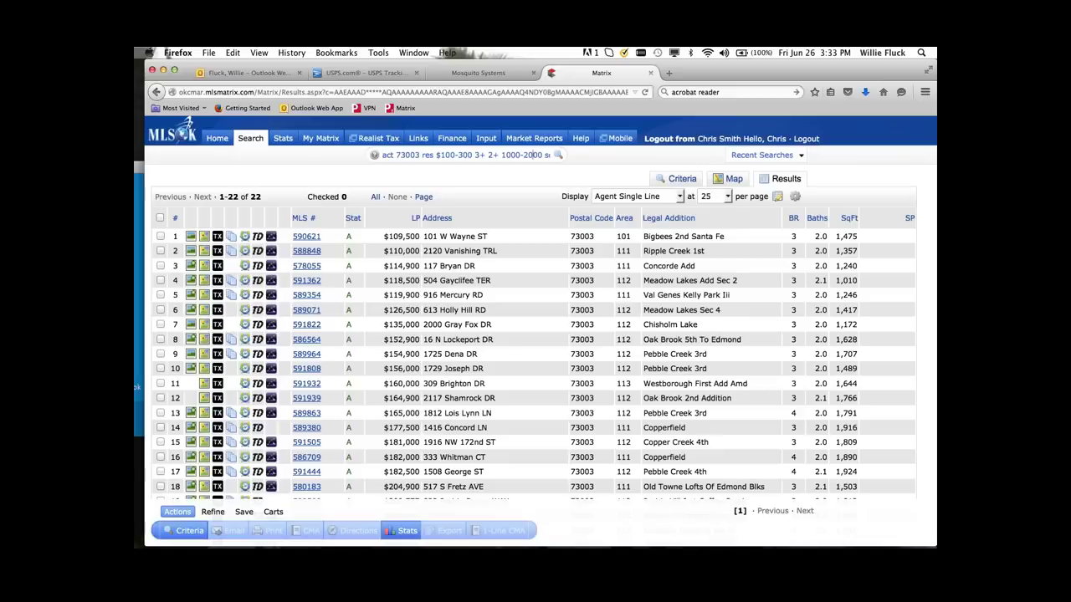
- Append '/one' to the Speed Bar query and submit it, then return to the Home dashboard
left_click(550, 155)
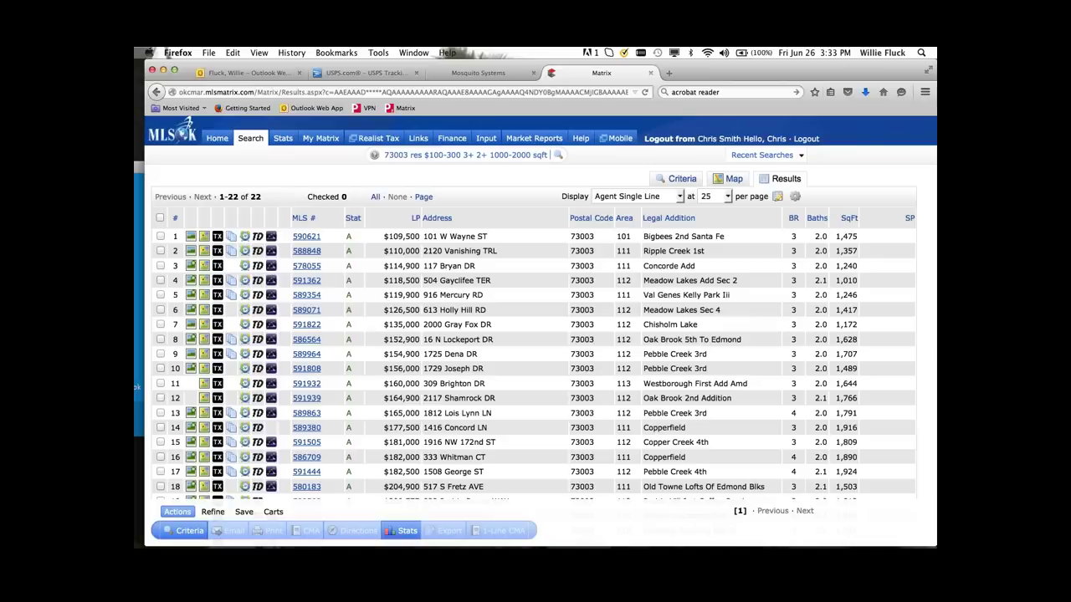
type("/one")
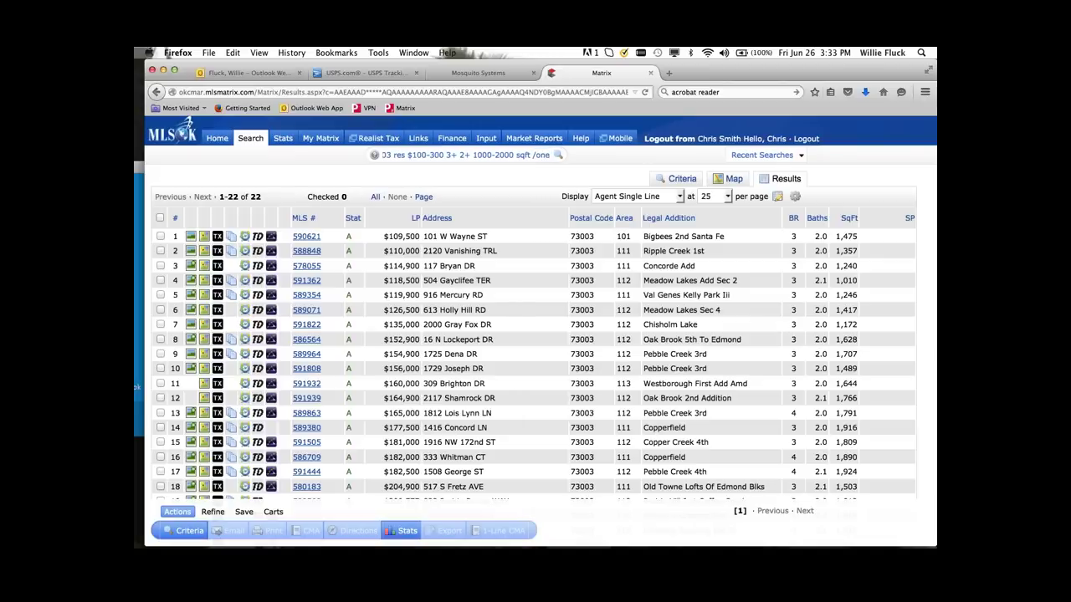
key("Return")
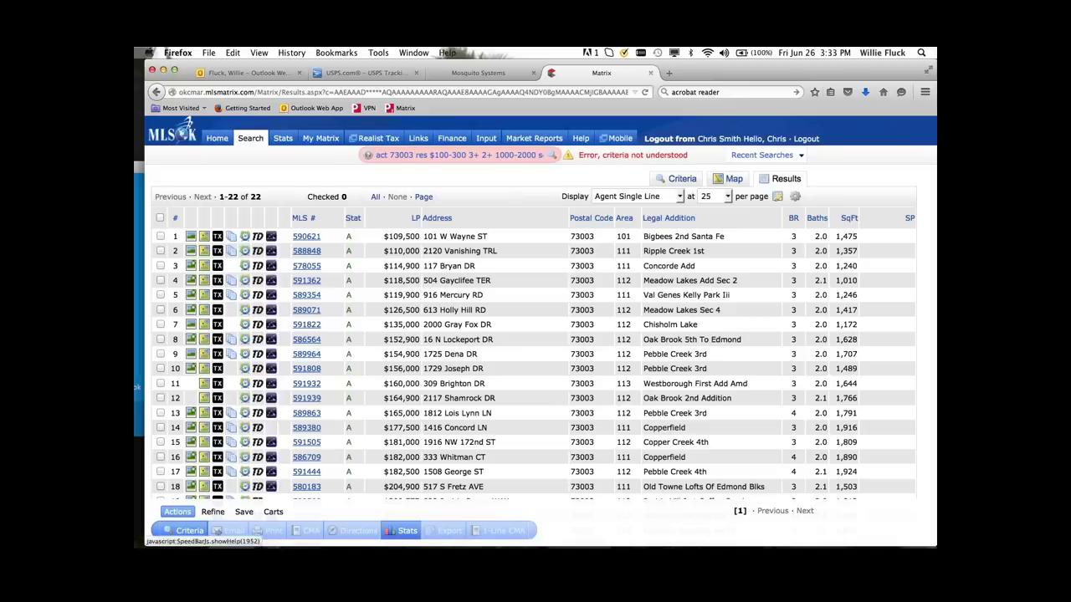
left_click_drag(368, 155, 471, 154)
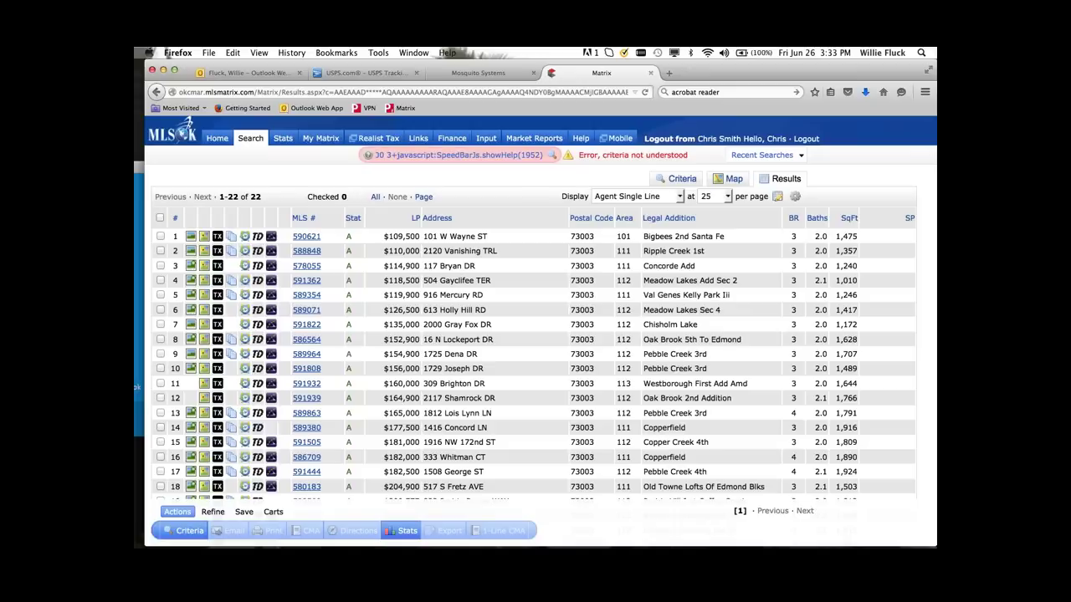
left_click(673, 139)
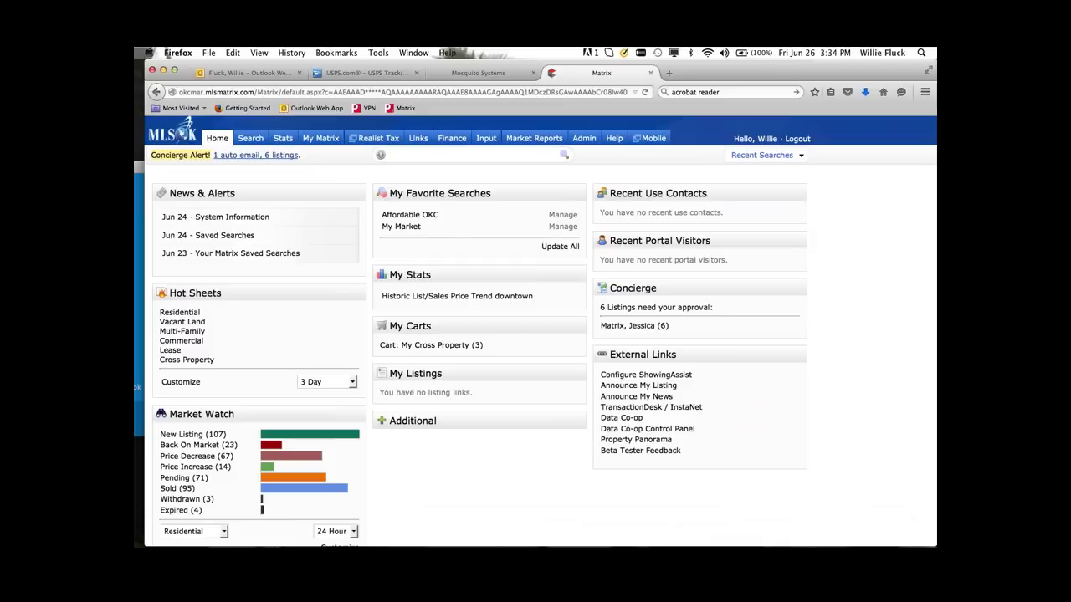
- Run the Speed Bar search 'act res $100-300 3+ 2+ 73003 /one', returning 27 listings
type("act res $100-300 3= 2")
key("BackSpace")
key("BackSpace")
type("3+ 2+")
type("73003")
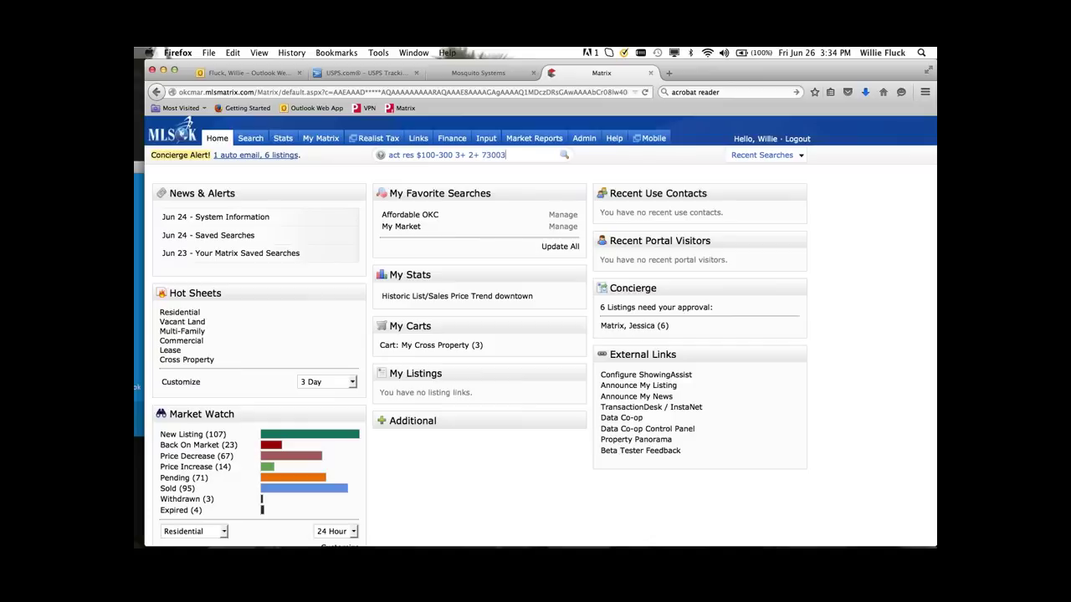
type(" /one")
key("Return")
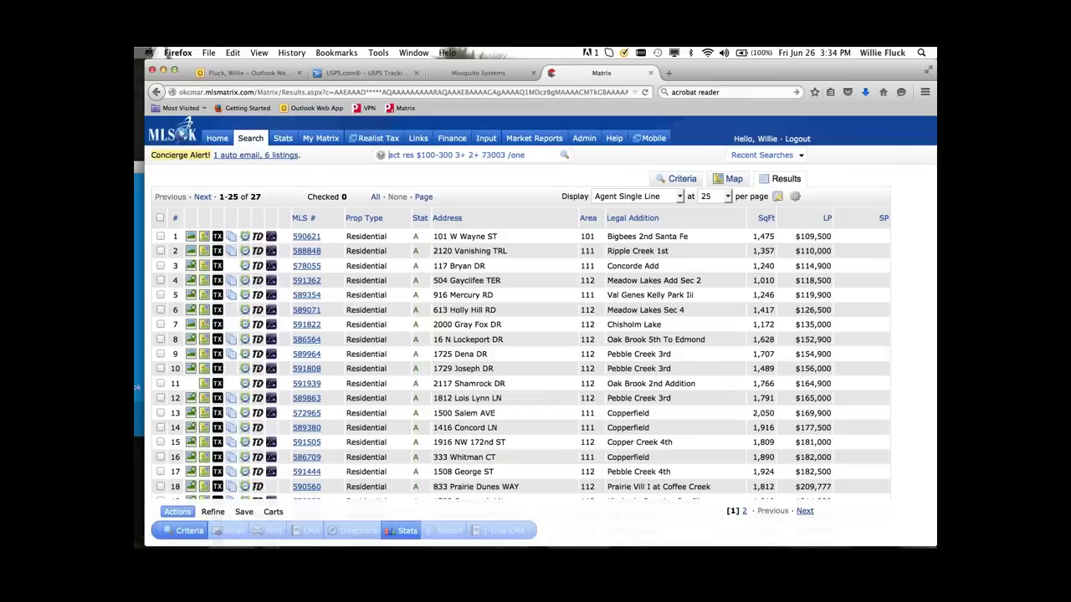
mouse_move(250, 139)
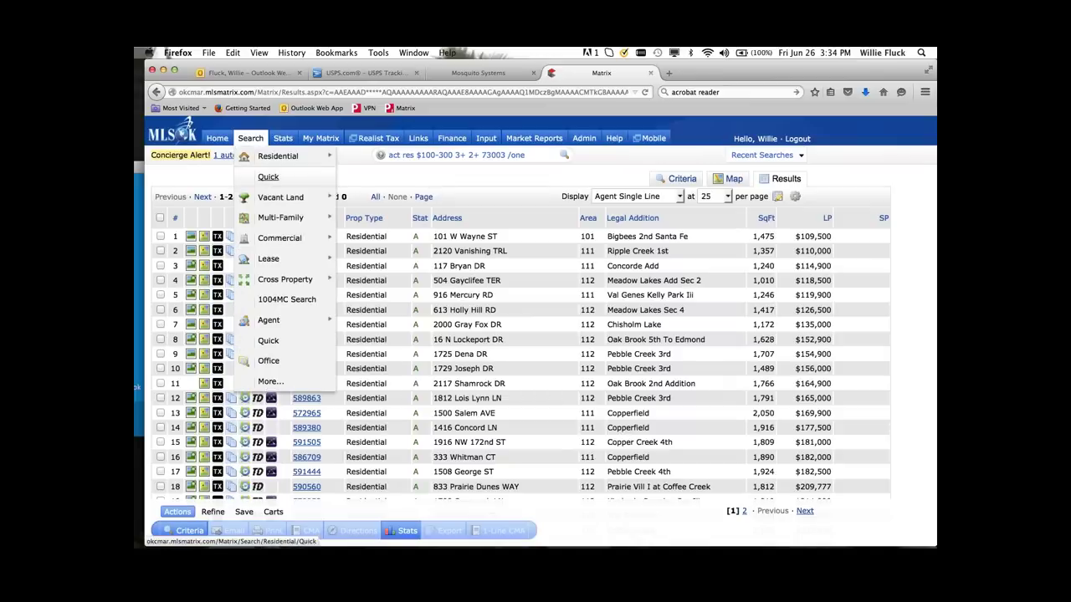
- Clear the Quick residential search and open the Additional Fields Add/Remove page
left_click(267, 176)
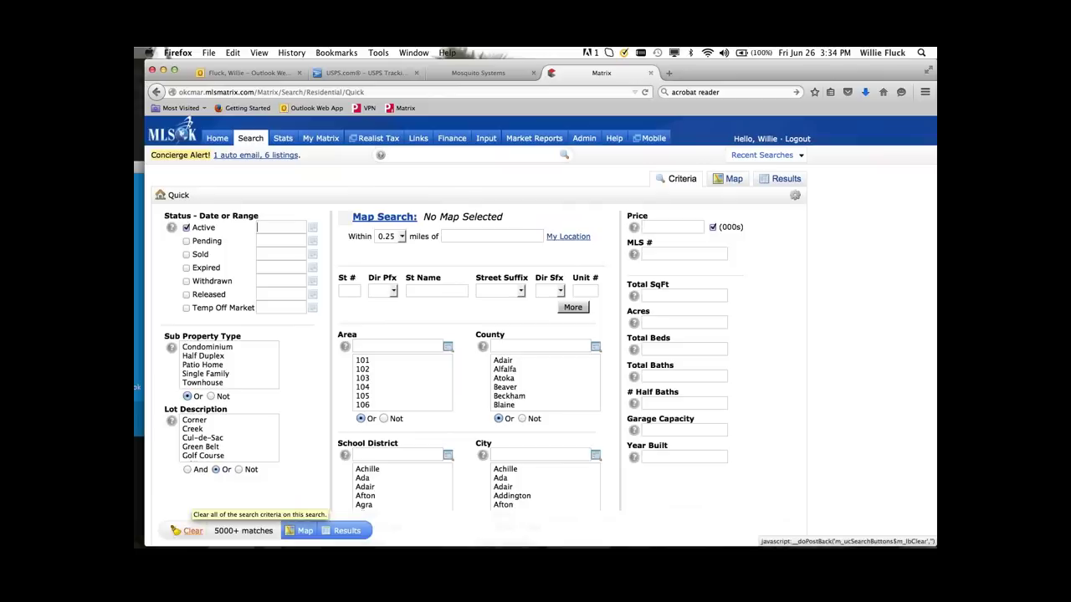
left_click(186, 532)
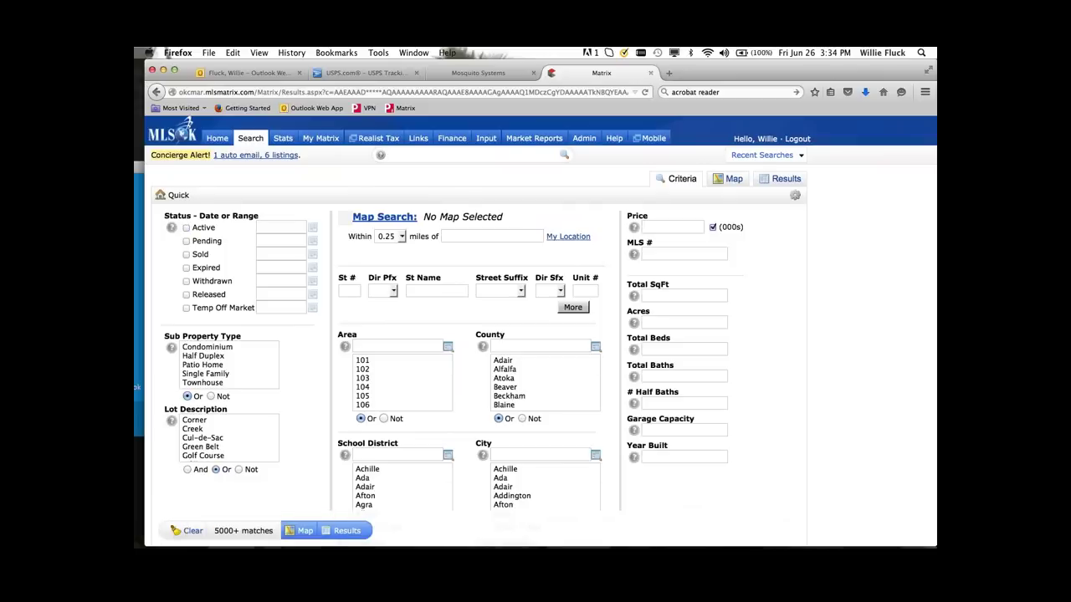
scroll(540, 314, "down", 1)
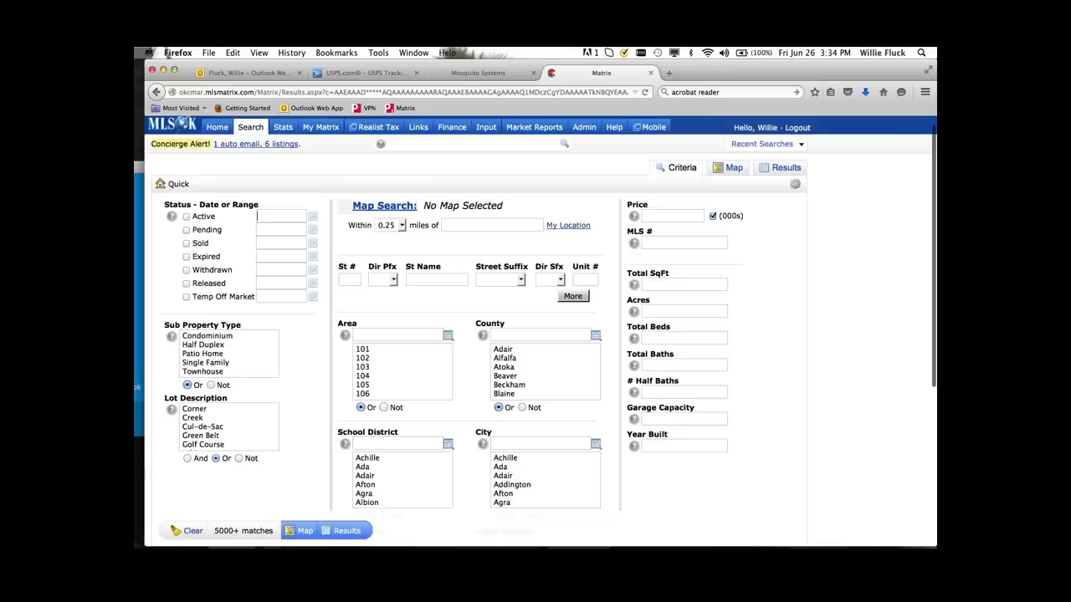
scroll(540, 314, "down", 5)
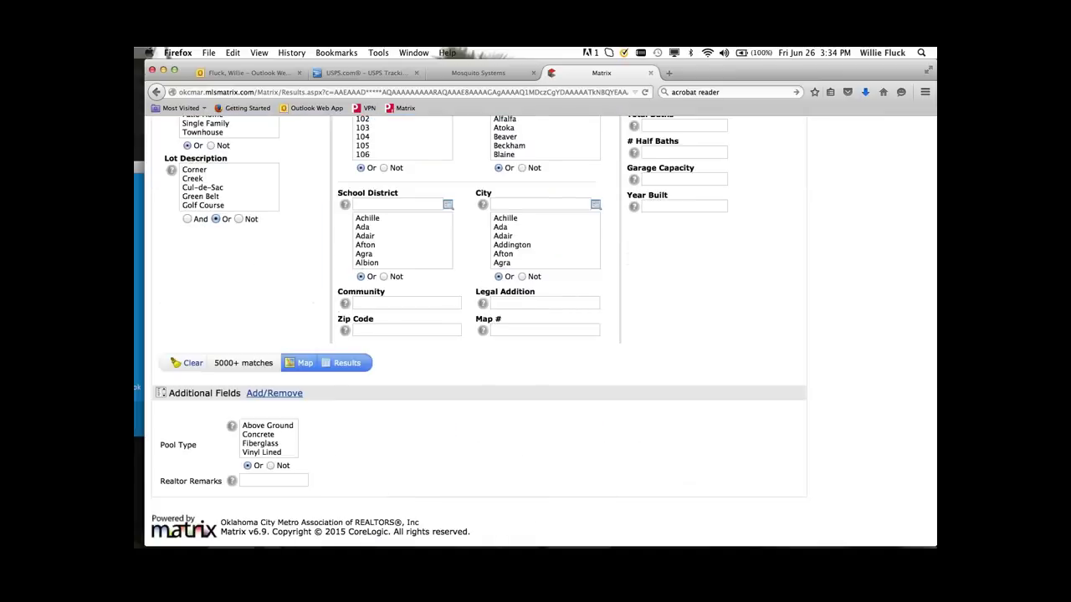
scroll(539, 314, "up", 2)
scroll(540, 313, "up", 4)
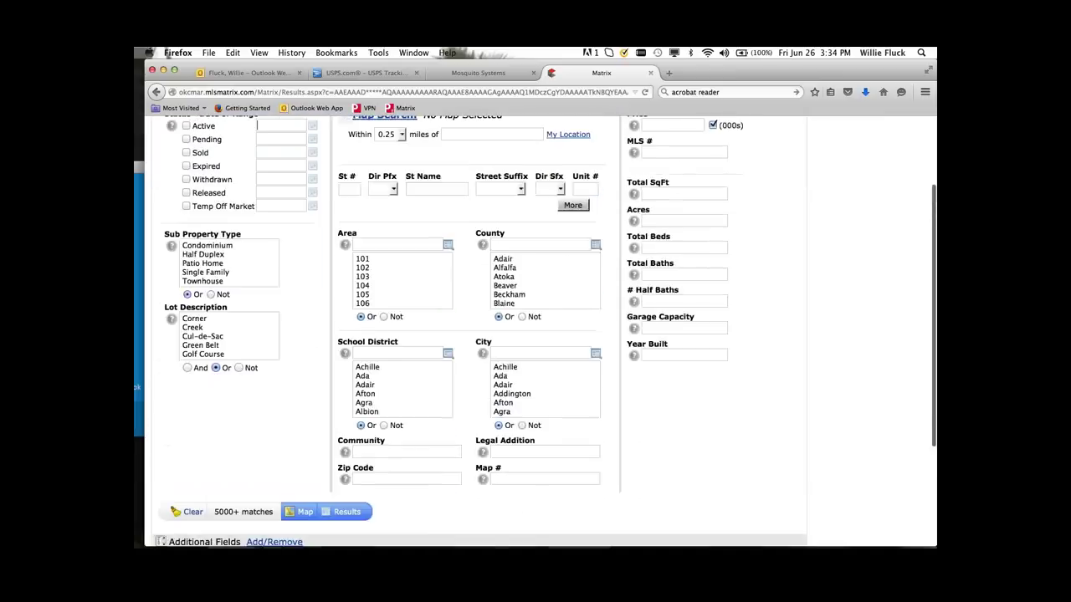
scroll(539, 314, "down", 5)
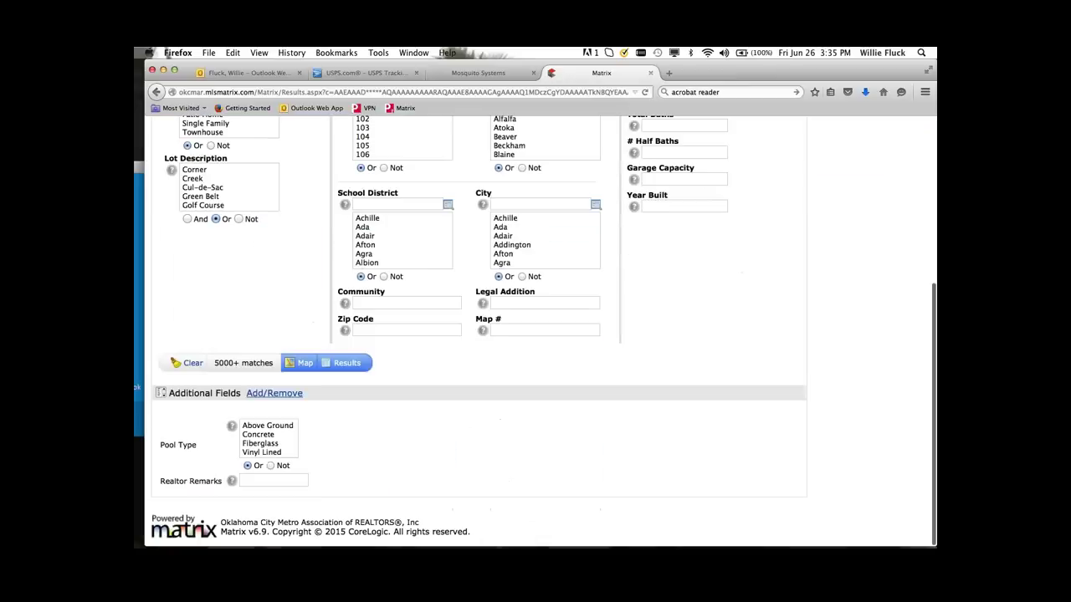
left_click(273, 393)
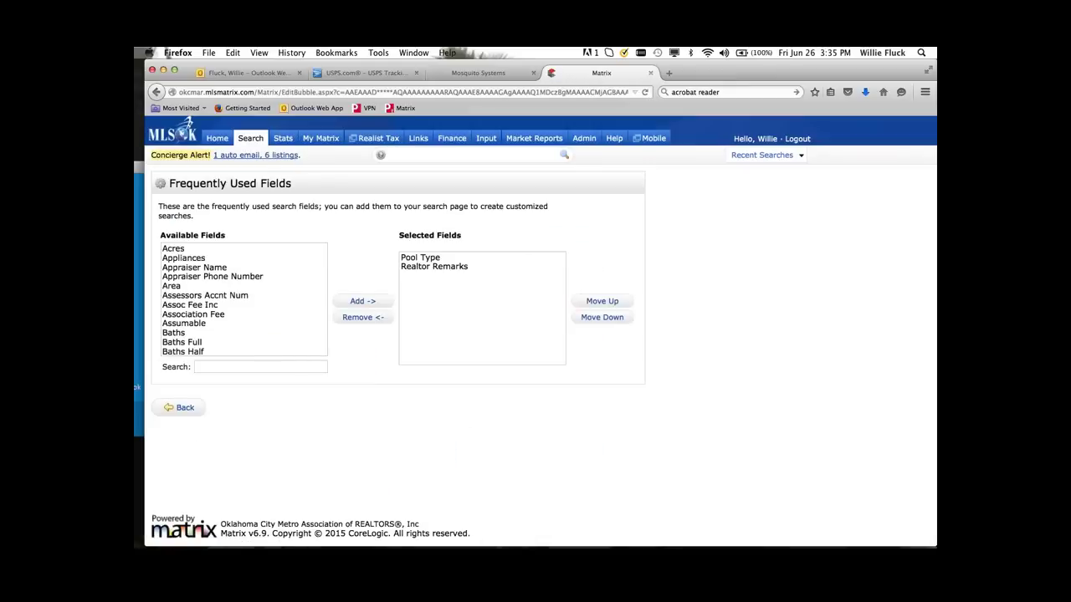
- Filter fields by 'poo', swap Pool Type for Pool YN, and return to the Quick form
left_click(251, 366)
type("sto")
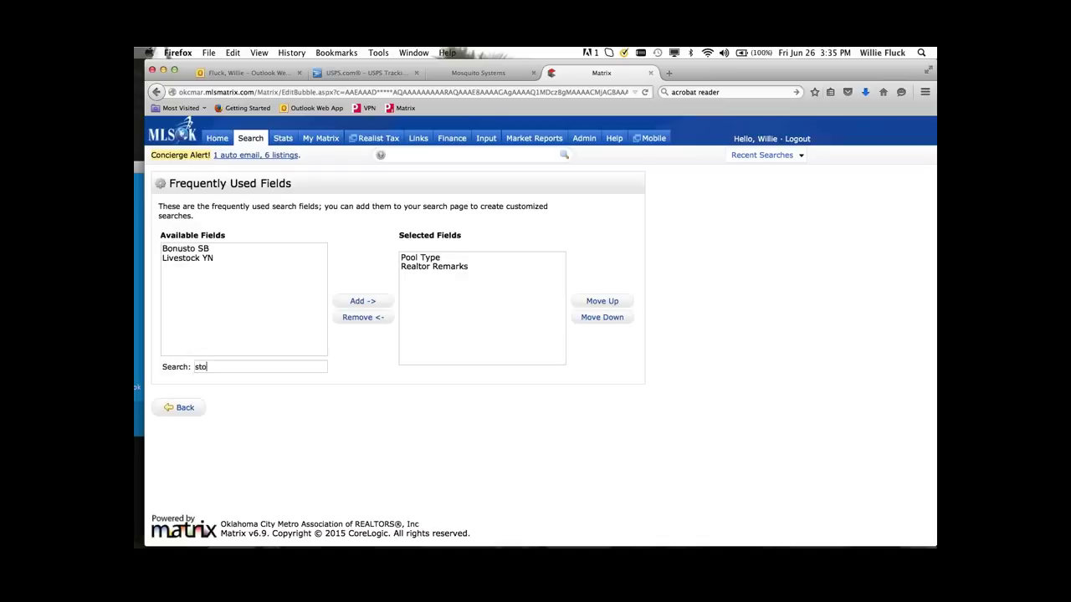
key("BackSpace")
key("BackSpace")
key("BackSpace")
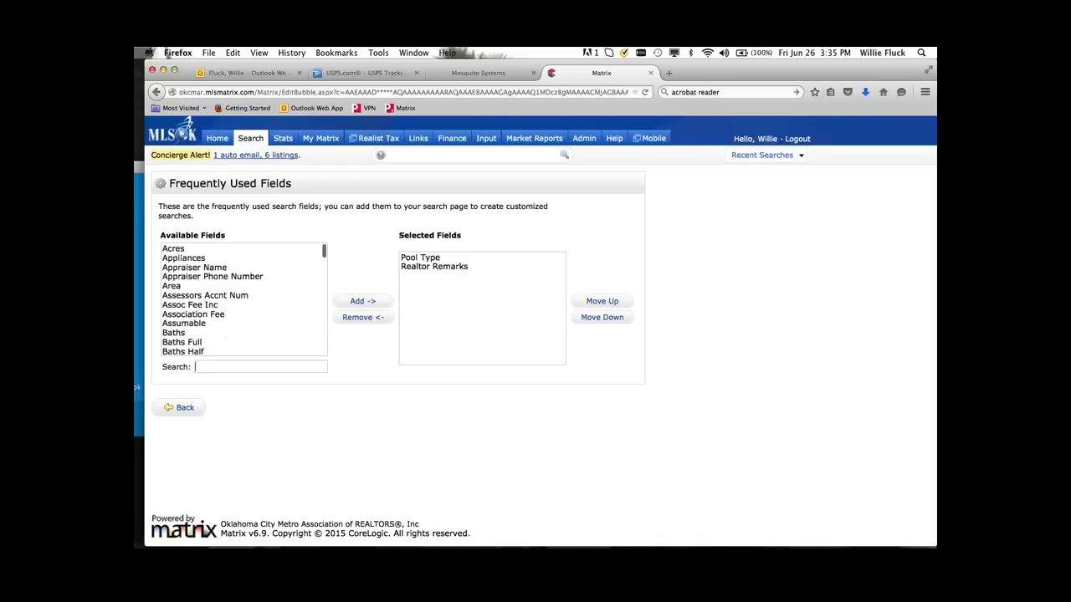
type("poo")
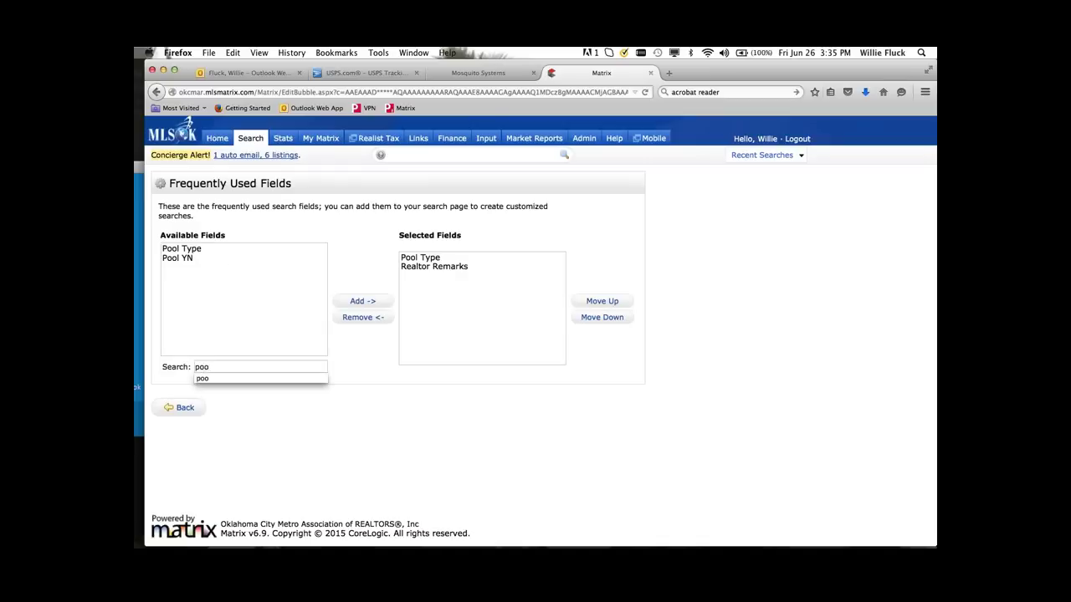
left_click(177, 257)
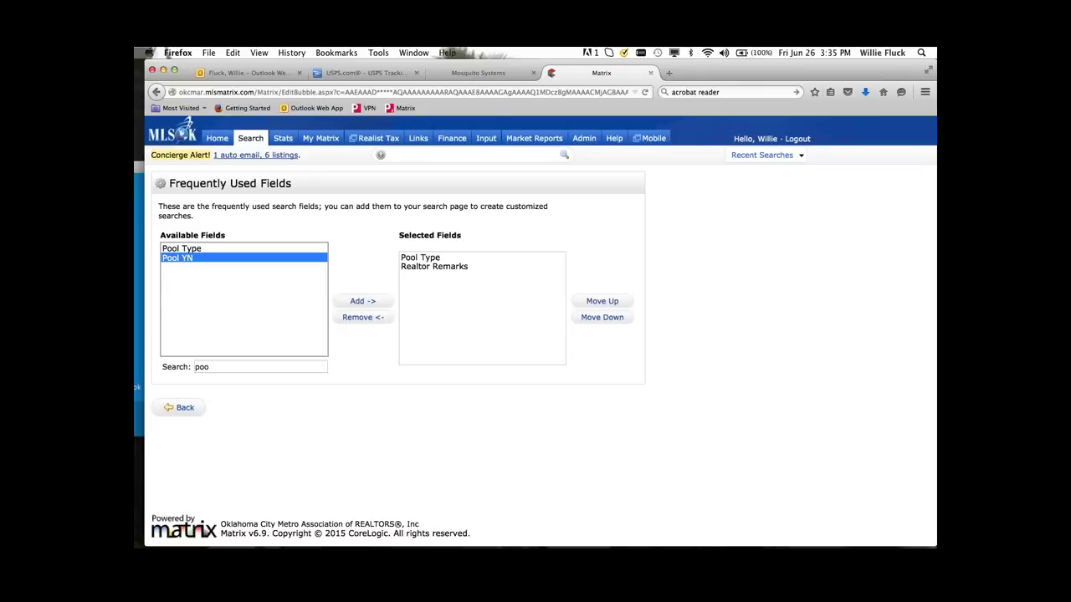
left_click(362, 301)
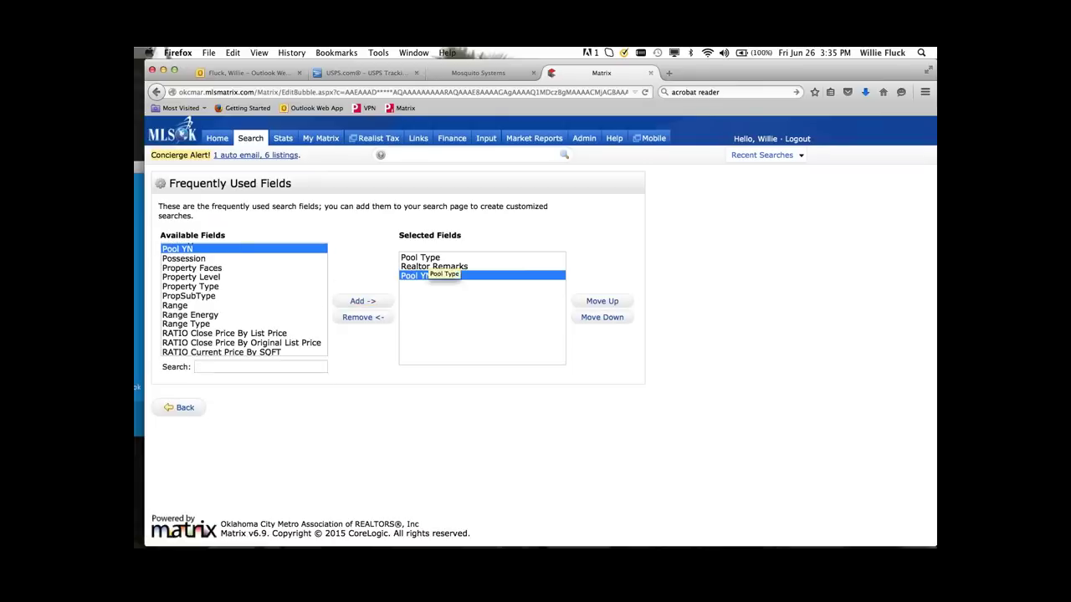
left_click(420, 258)
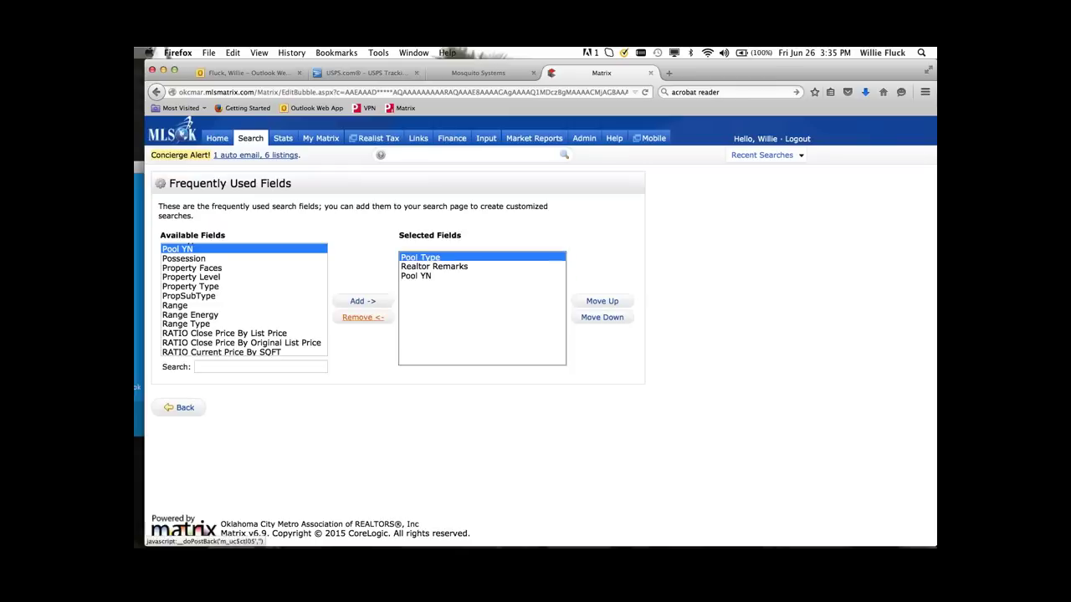
left_click(362, 317)
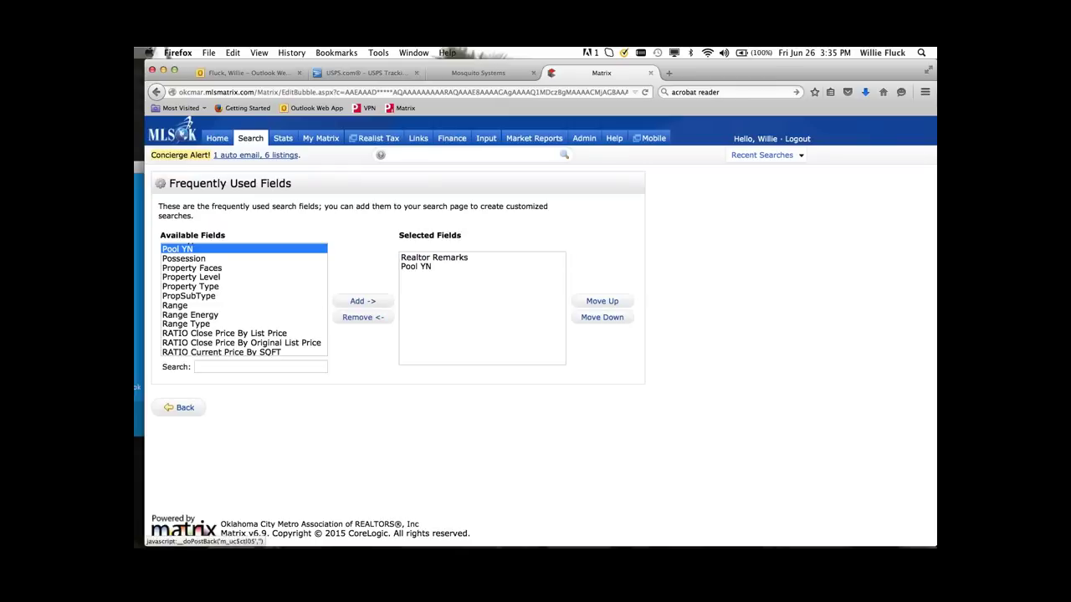
left_click(181, 408)
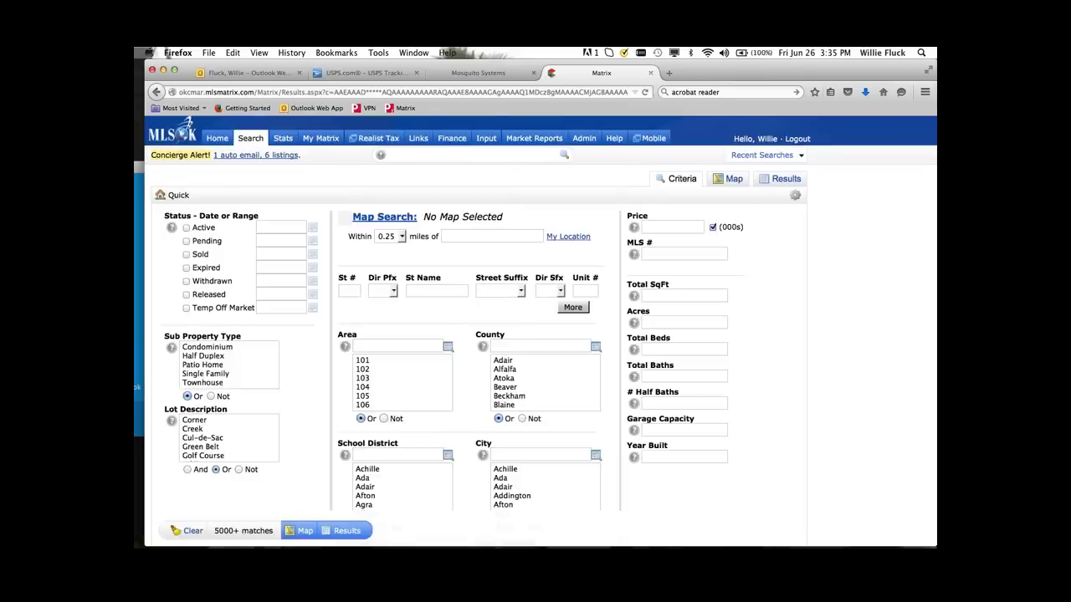
- Set Pool YN to Yes and view the 5000+ matching residential results
scroll(535, 334, "down", 5)
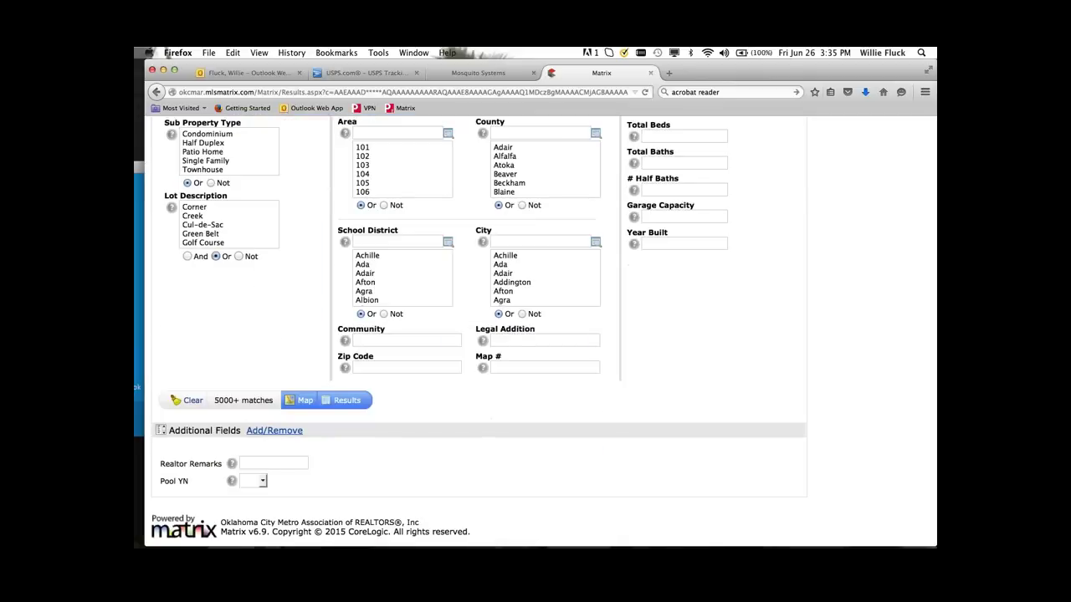
left_click(254, 481)
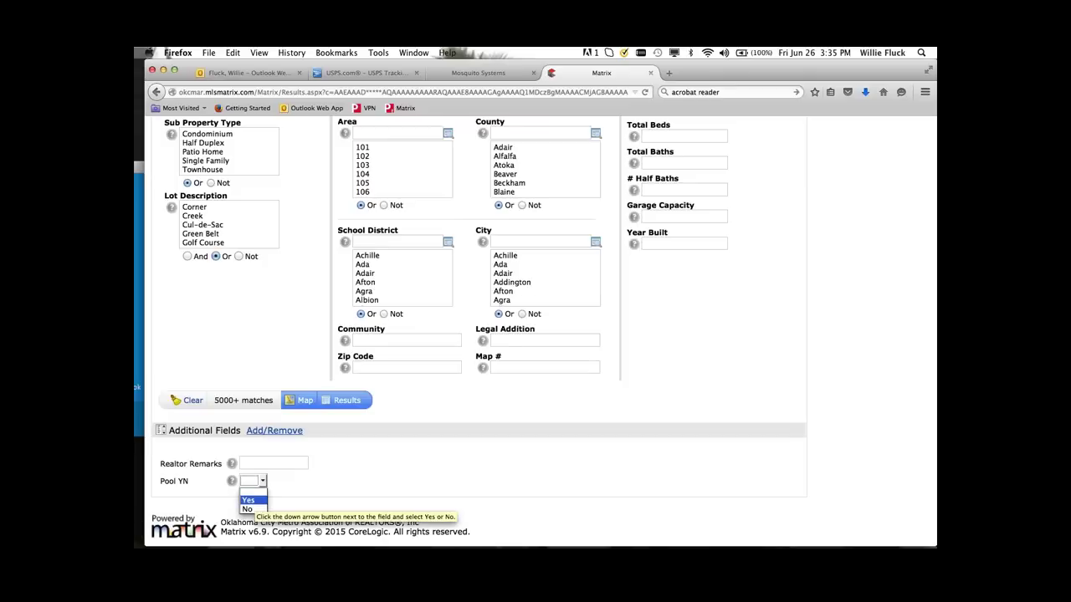
left_click(248, 499)
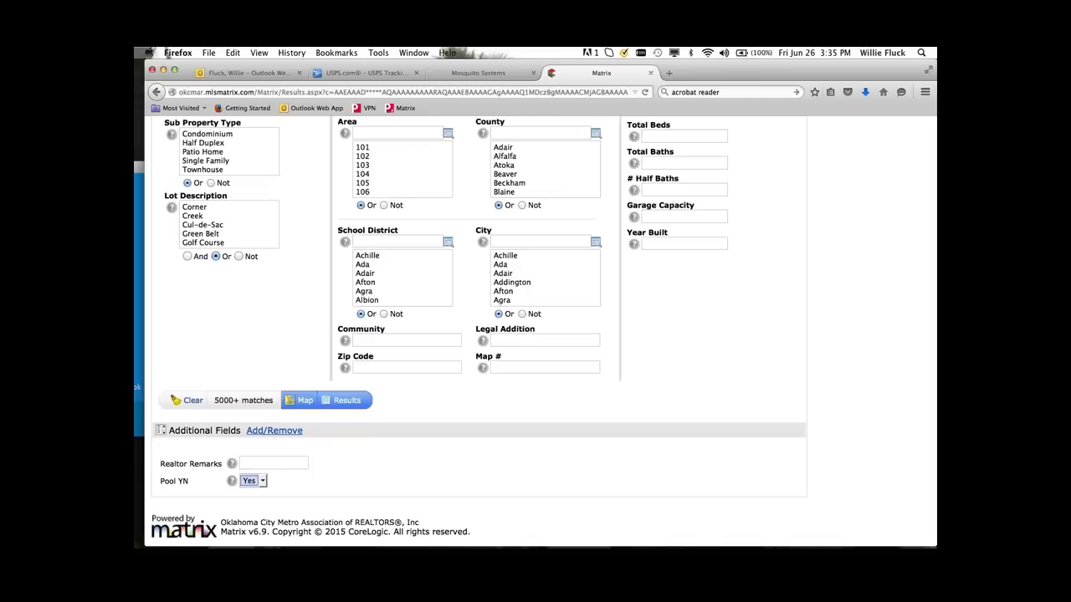
scroll(535, 335, "up", 5)
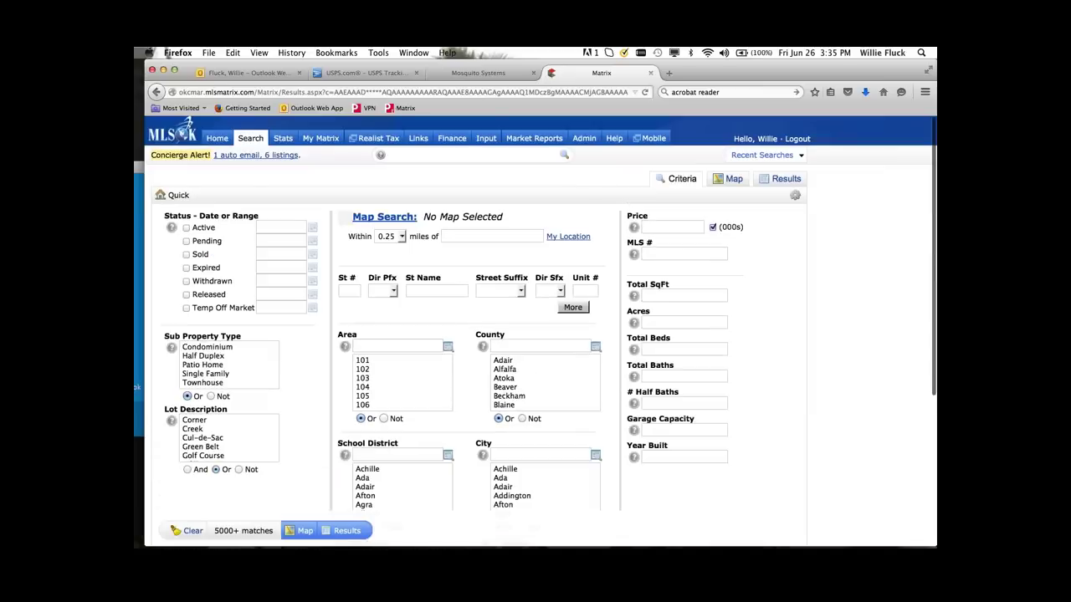
left_click(786, 178)
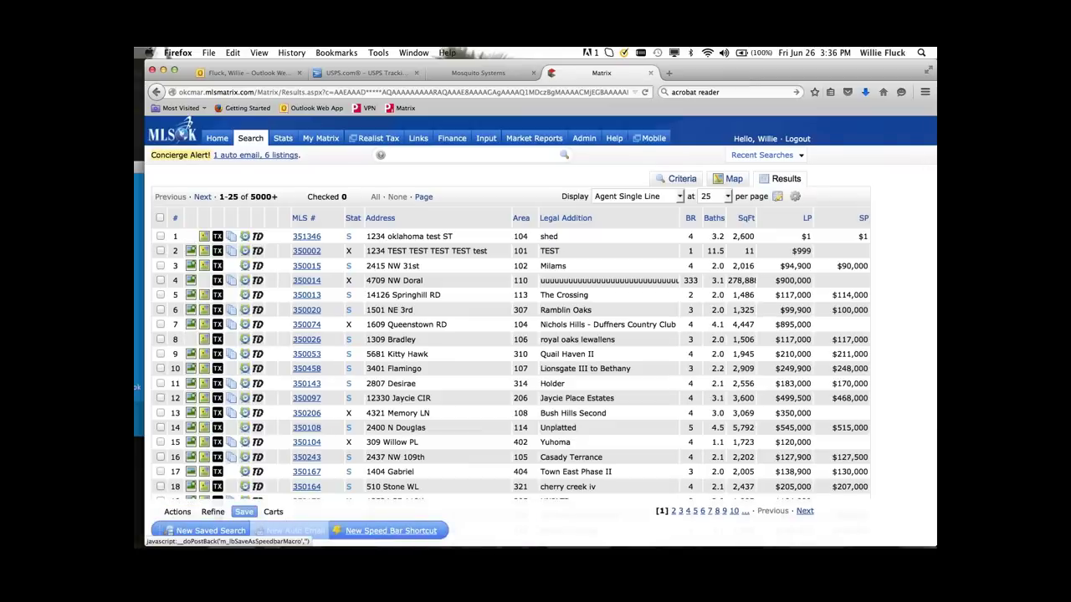
- Save the search as the '/pp' Speed Bar shortcut and go back to Home
left_click(391, 531)
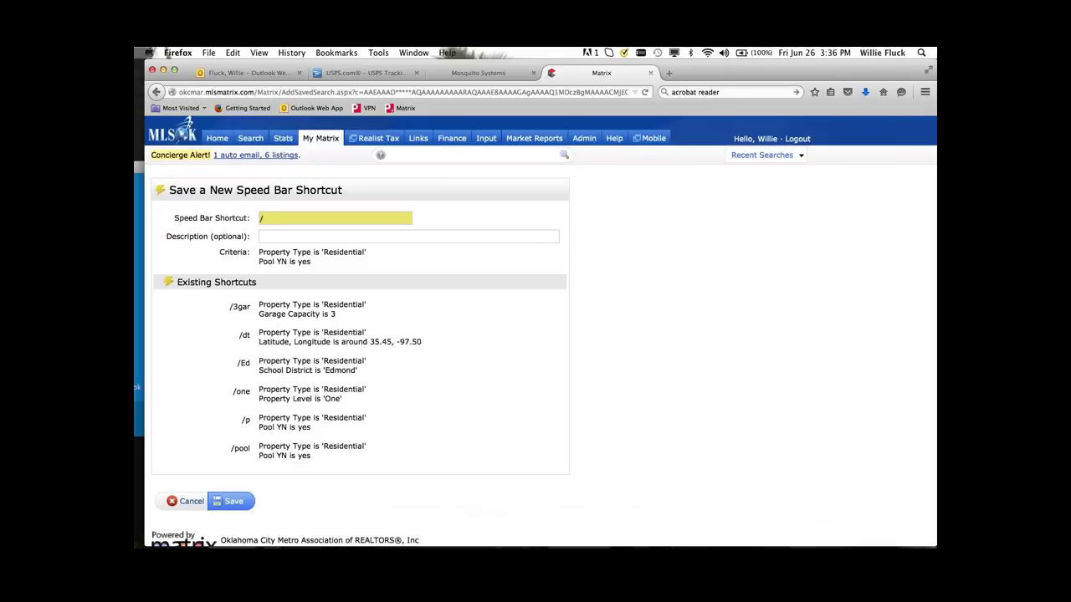
type("pp")
left_click(234, 501)
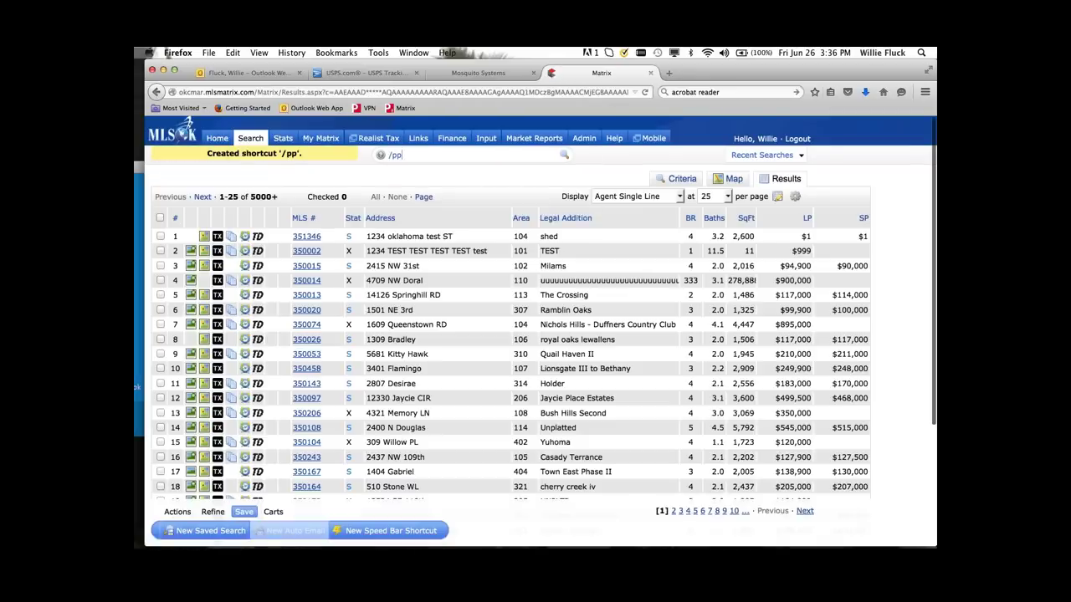
left_click(217, 138)
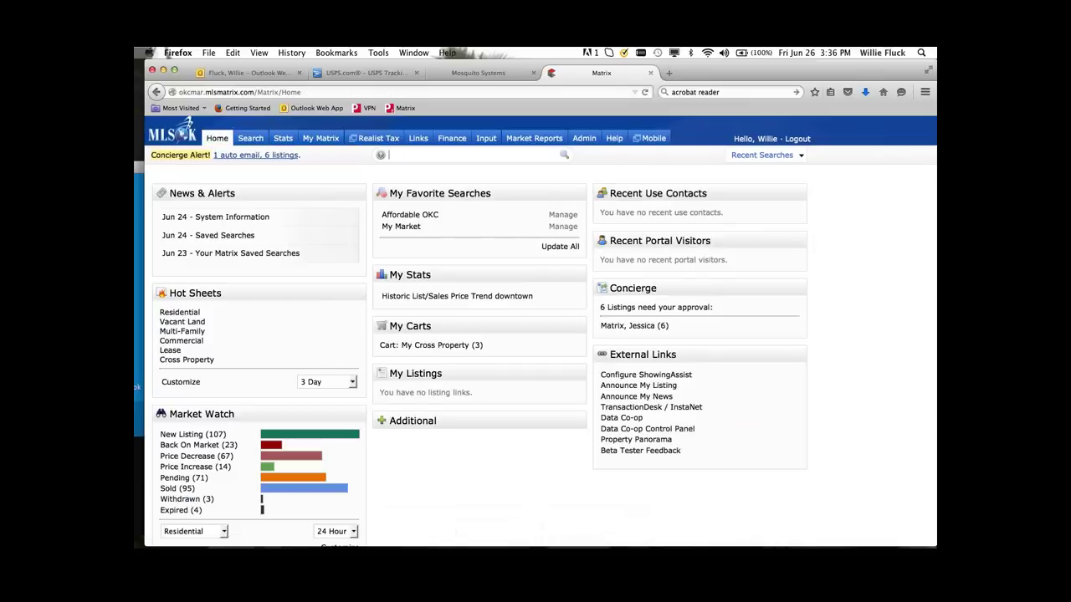
- Try the Speed Bar query 'a 73003 /pool', then begin correcting the rejected shortcut name
type("a 73003 /pool")
key("Return")
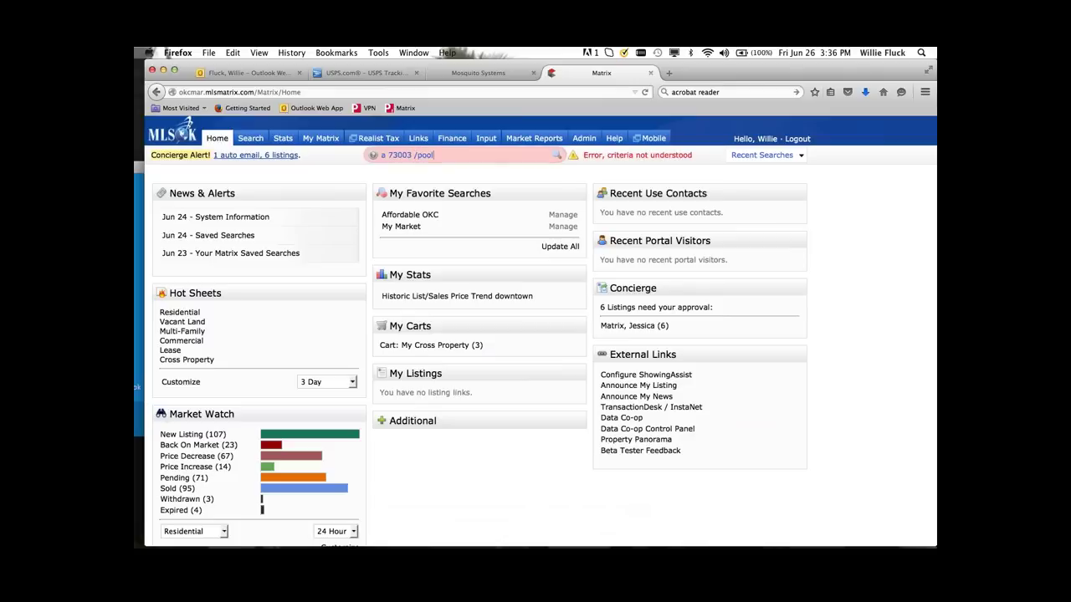
key("BackSpace")
key("BackSpace")
key("BackSpace")
type("p")
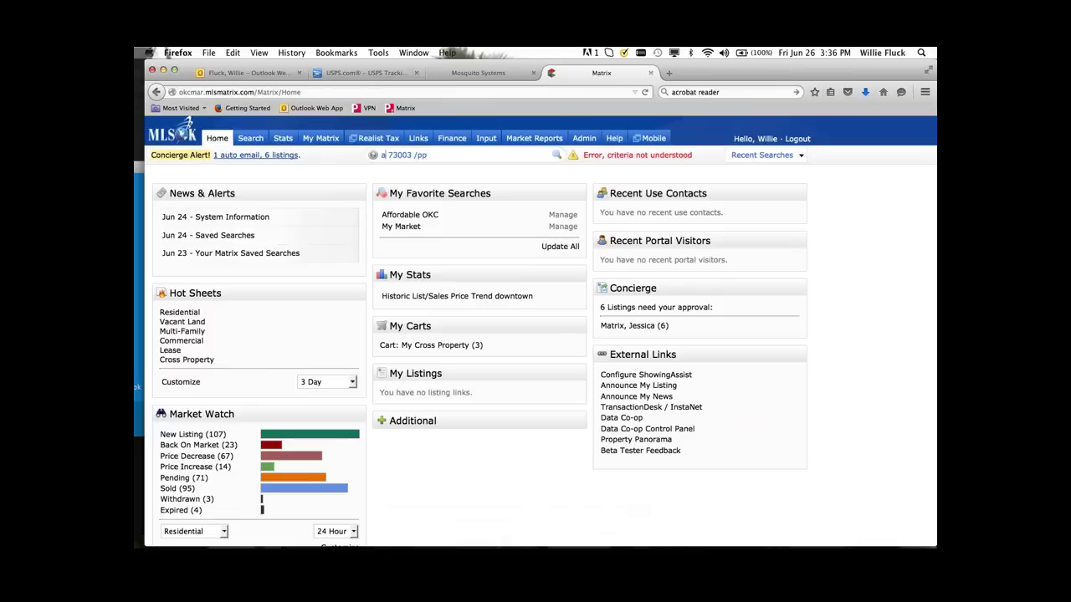
type("ct")
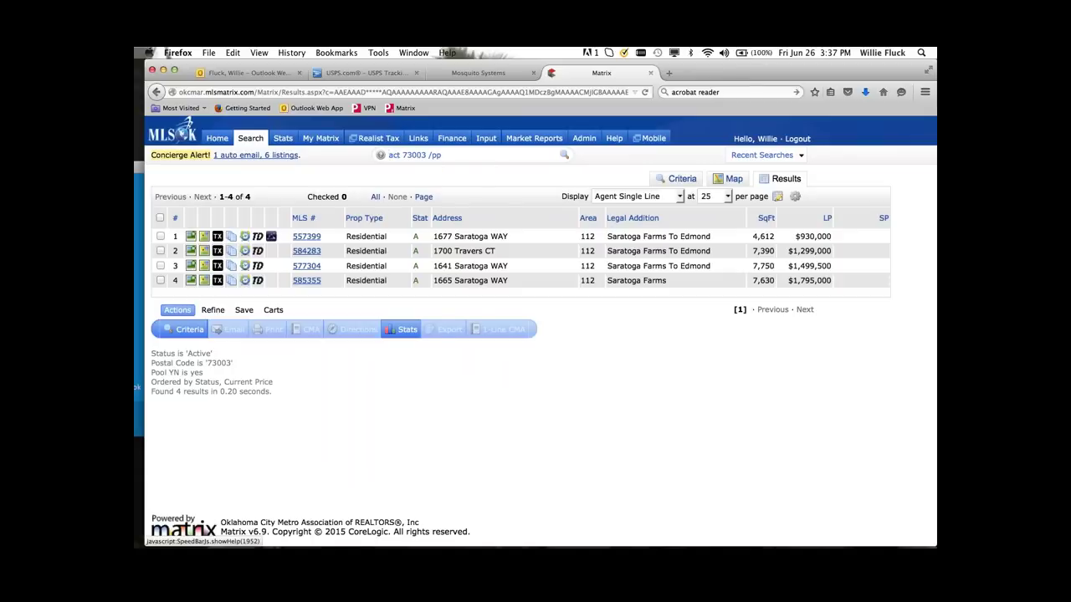
left_click(381, 155)
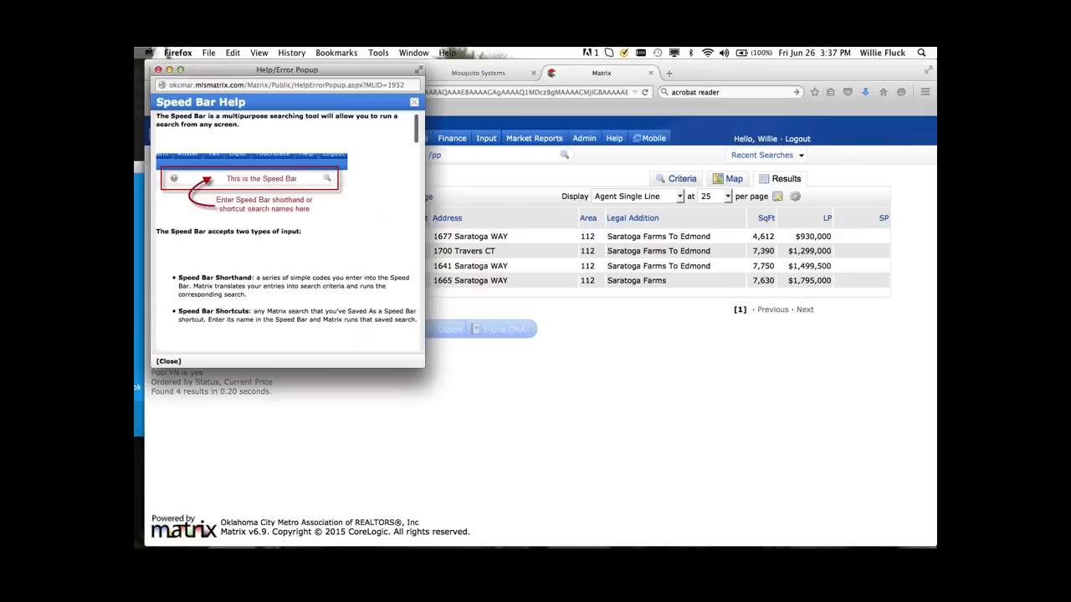
scroll(285, 230, "down", 10)
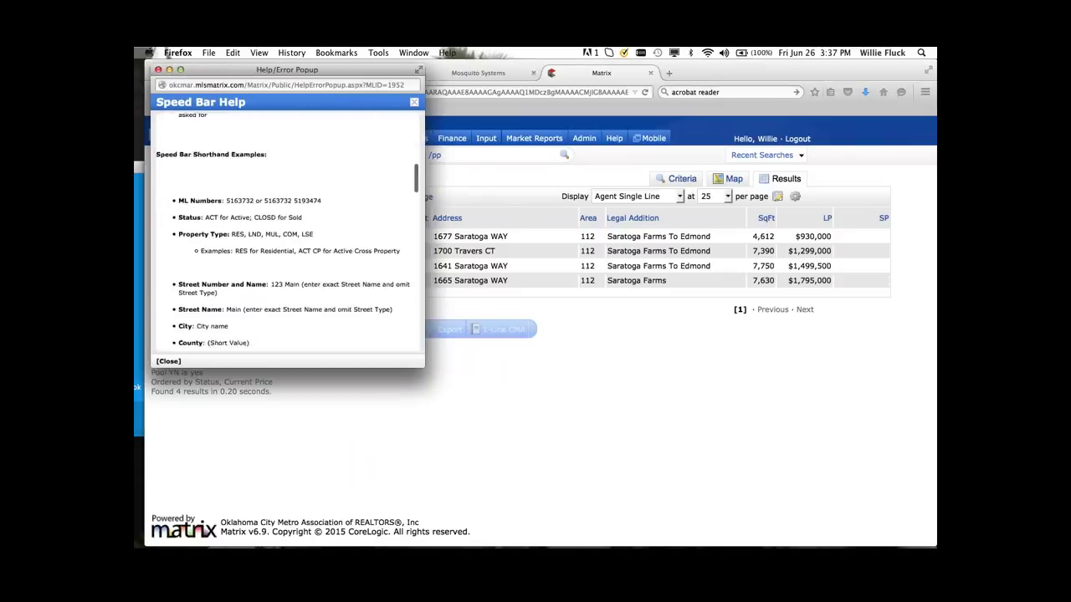
scroll(285, 230, "down", 6)
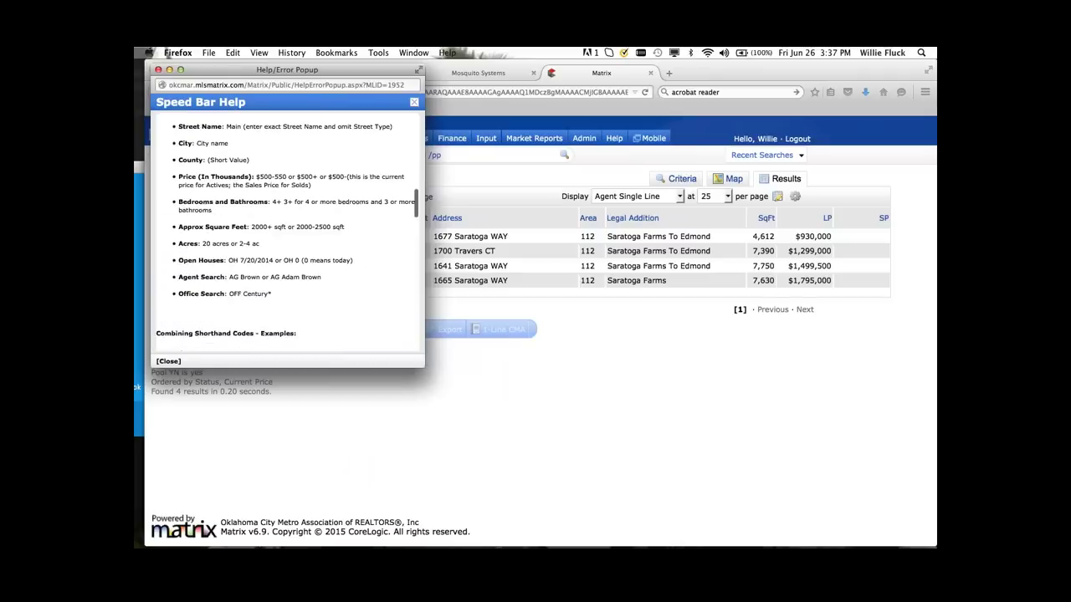
scroll(193, 285, "up", 10)
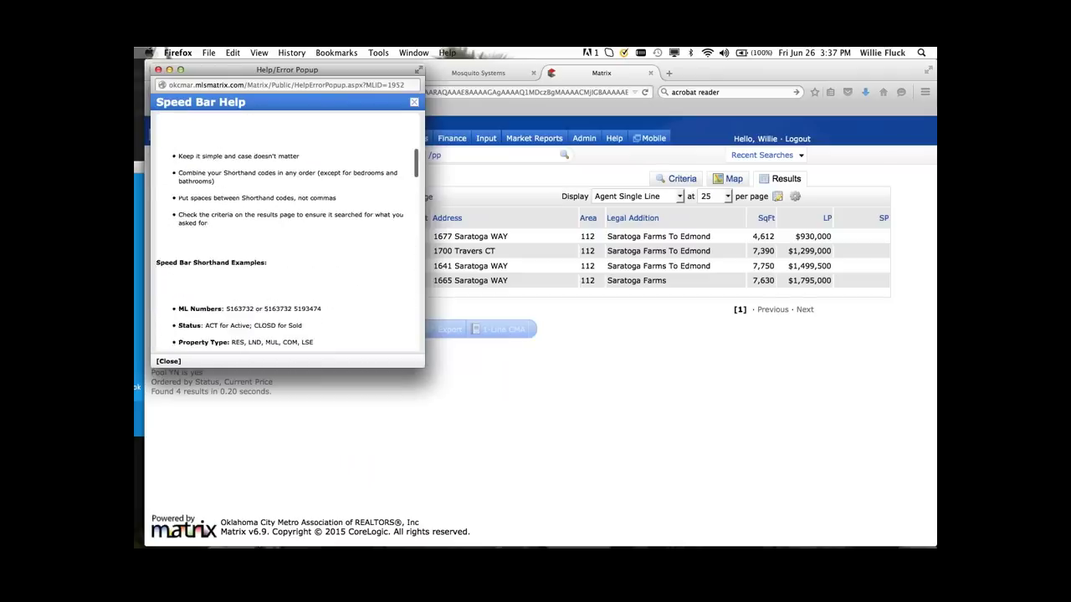
scroll(192, 285, "up", 5)
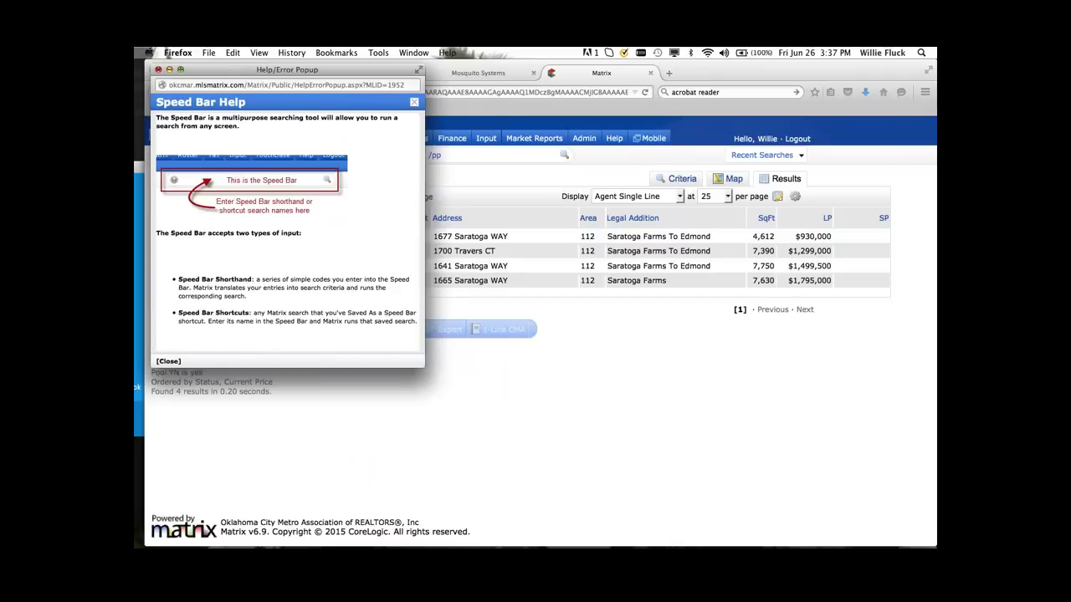
left_click(158, 70)
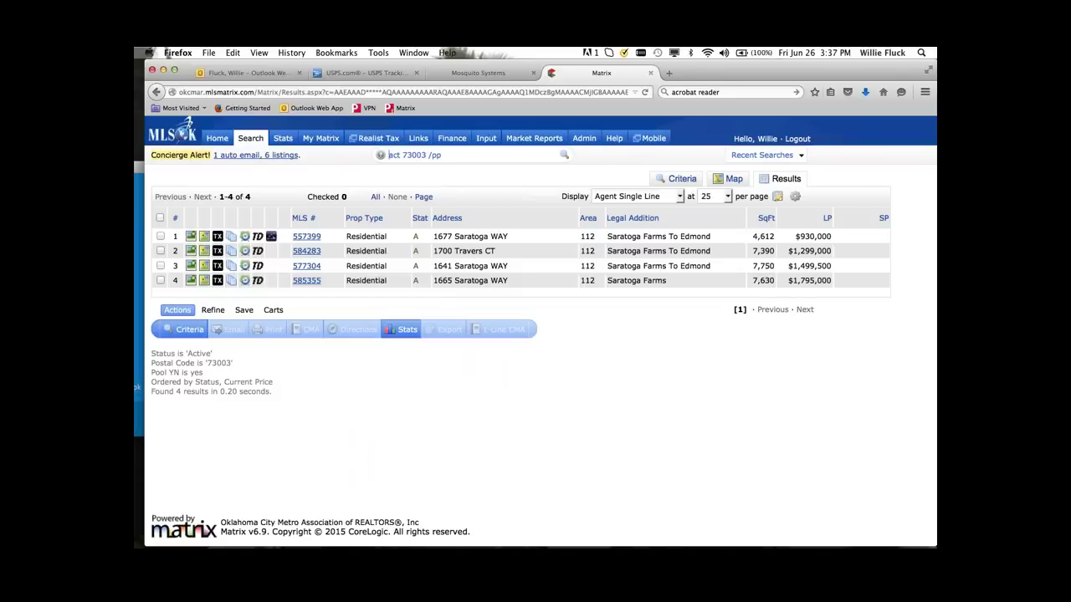
- Search agents with 'ag smith', then narrow to first names starting with 'd*'
left_click(394, 154)
type("ag smith")
key("Return")
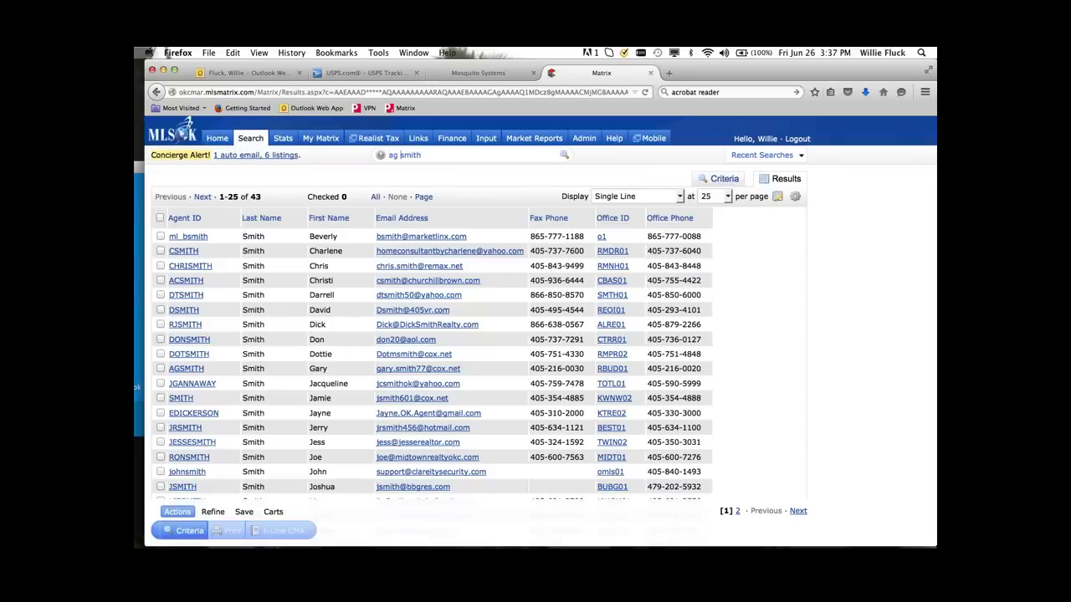
left_click(400, 154)
type("d*")
key("Return")
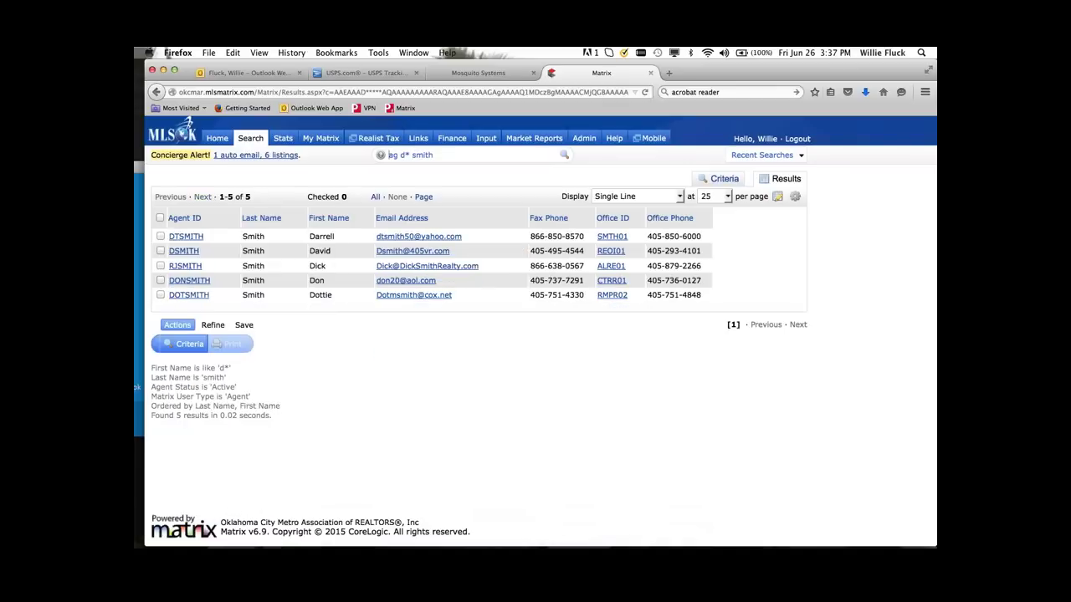
- Search offices with 'off coldwell*' in Full display, then go to the Stats page
key("super+a")
type("ofd")
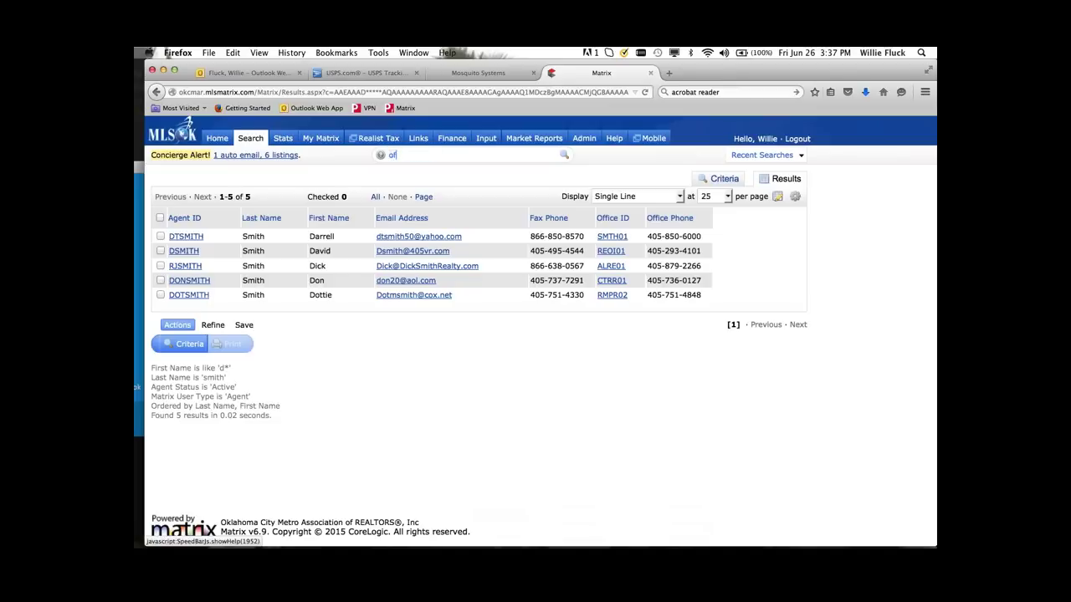
key("BackSpace")
key("BackSpace")
type("ff")
type(" cold")
type("well")
type("*")
key("Return")
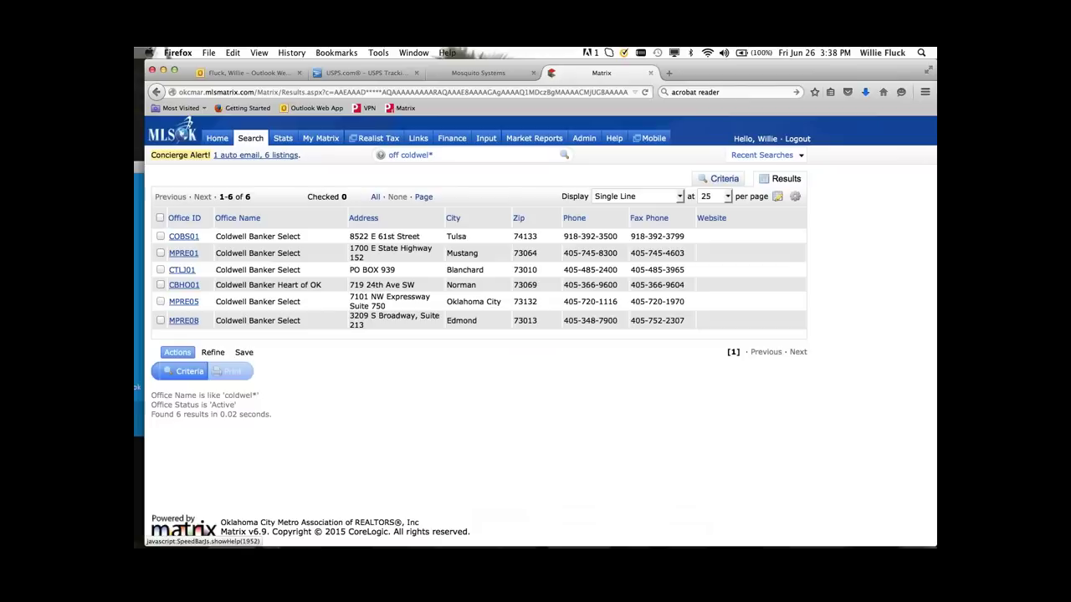
left_click(635, 195)
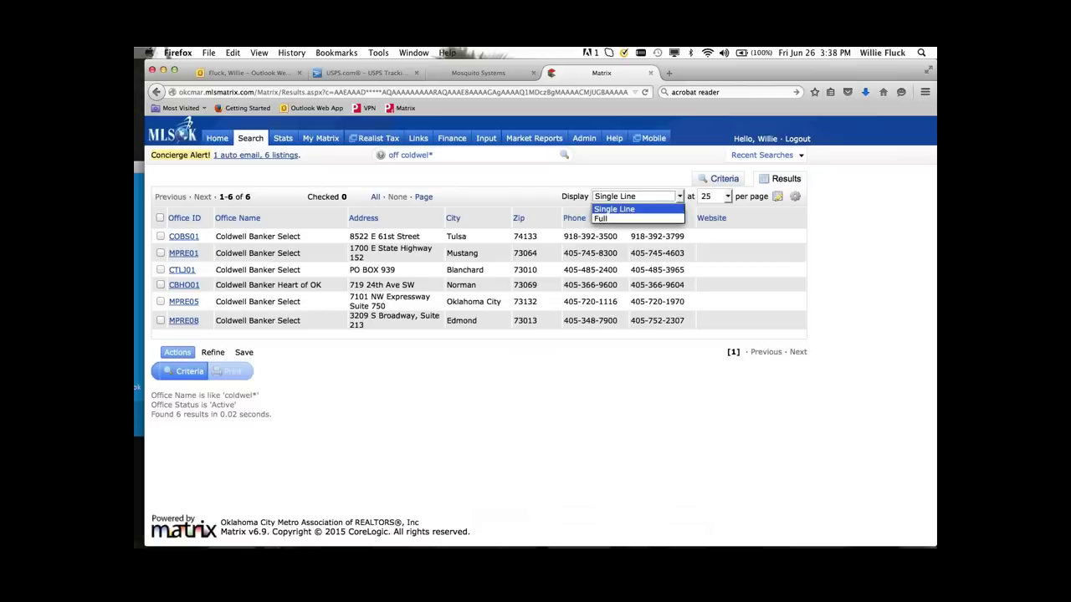
left_click(600, 218)
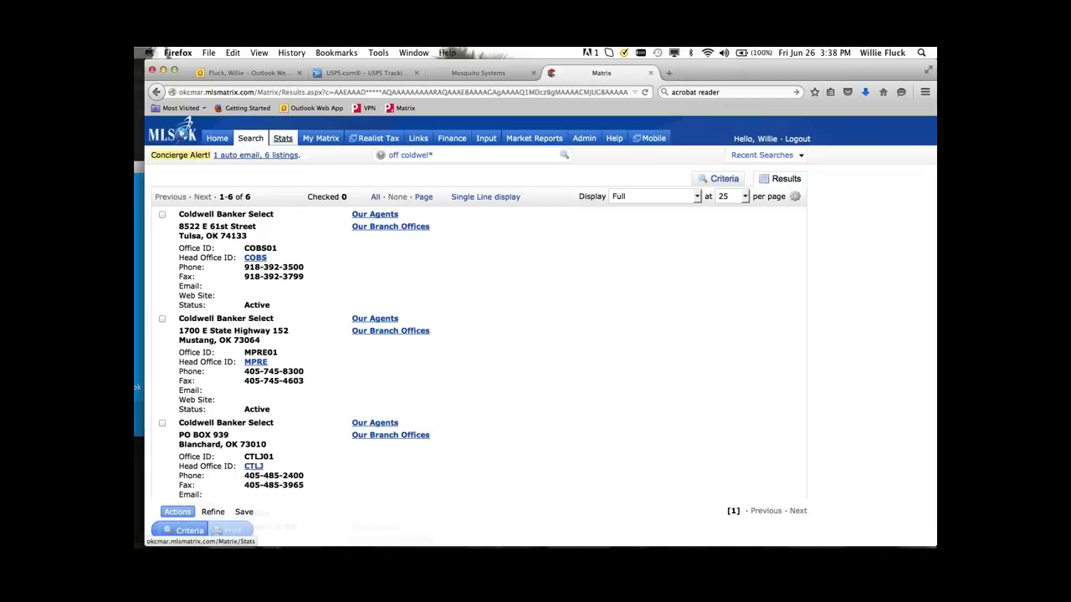
left_click(282, 138)
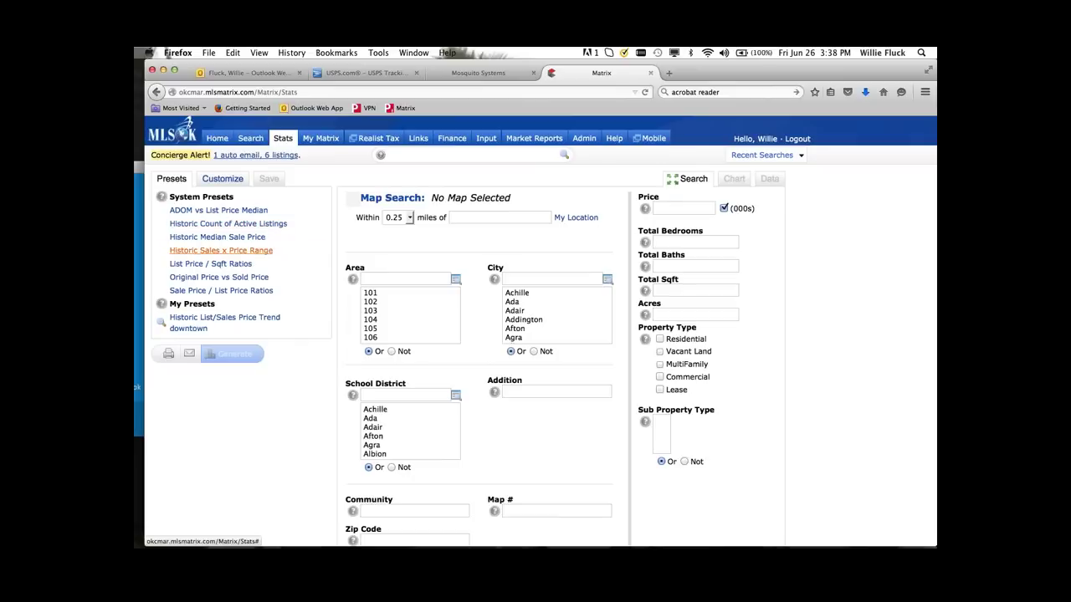
- Generate the Historic Sales x Price Range preset, then chart Historic Median Sale Price (Jan 2005–May 2015)
left_click(220, 250)
left_click(234, 354)
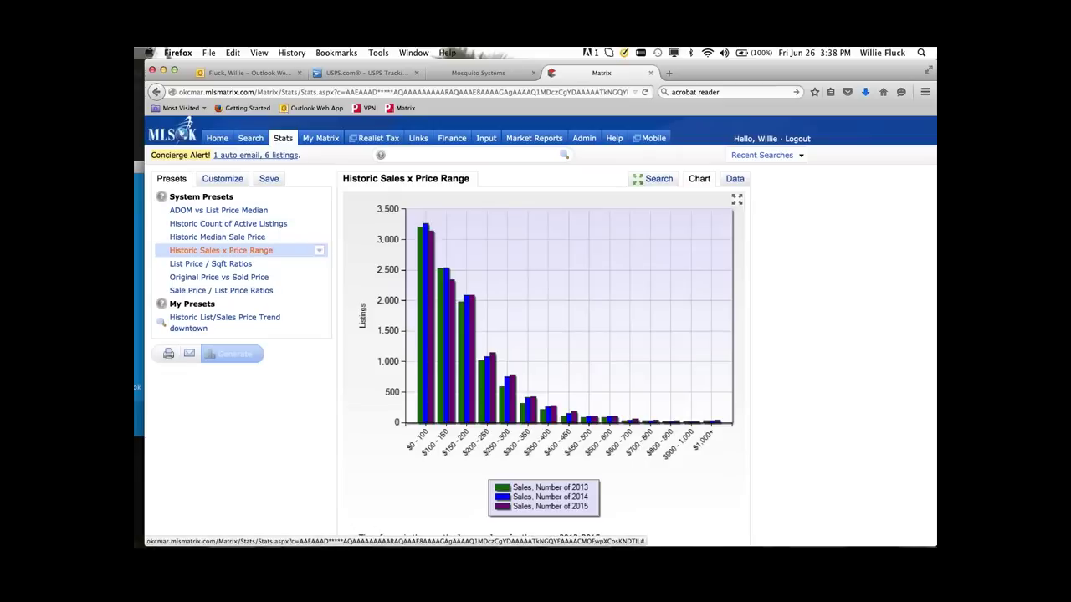
left_click(217, 237)
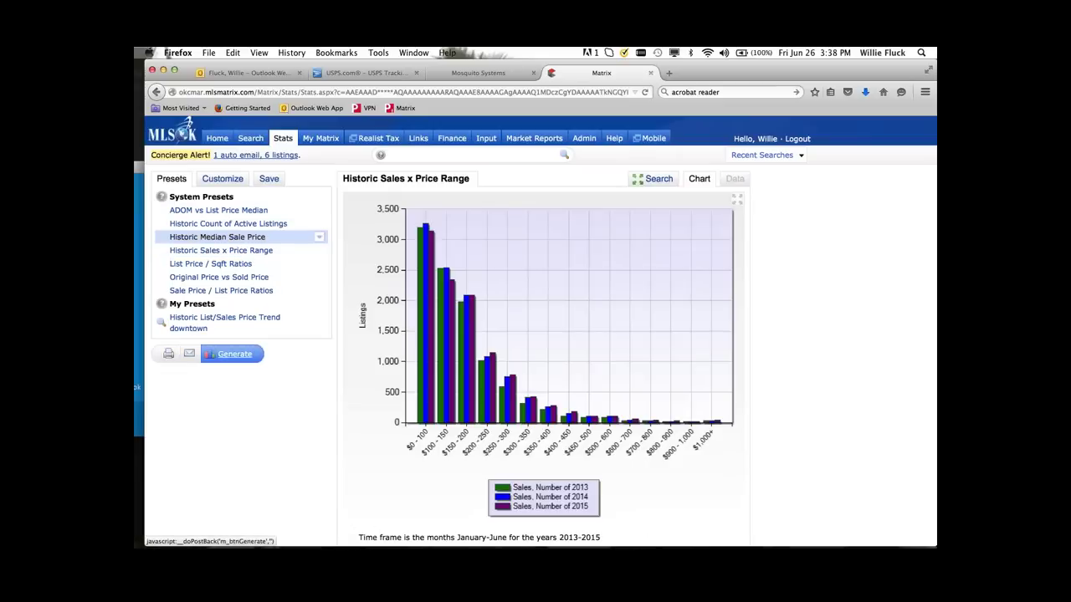
left_click(234, 354)
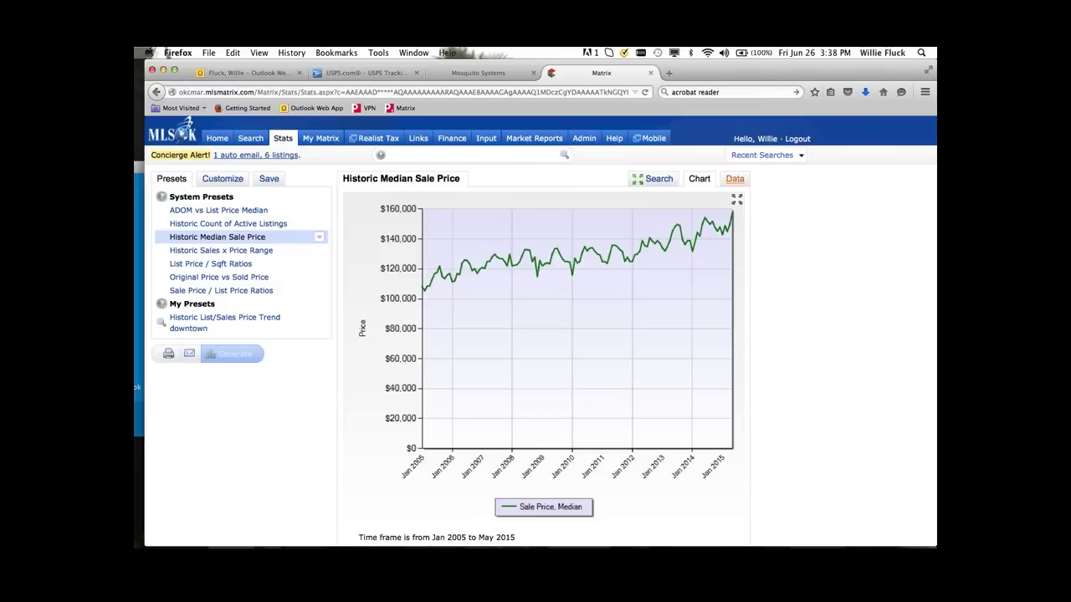
- Export the median sale price data table as 'Historic Median Sale Price.csv'
left_click(734, 178)
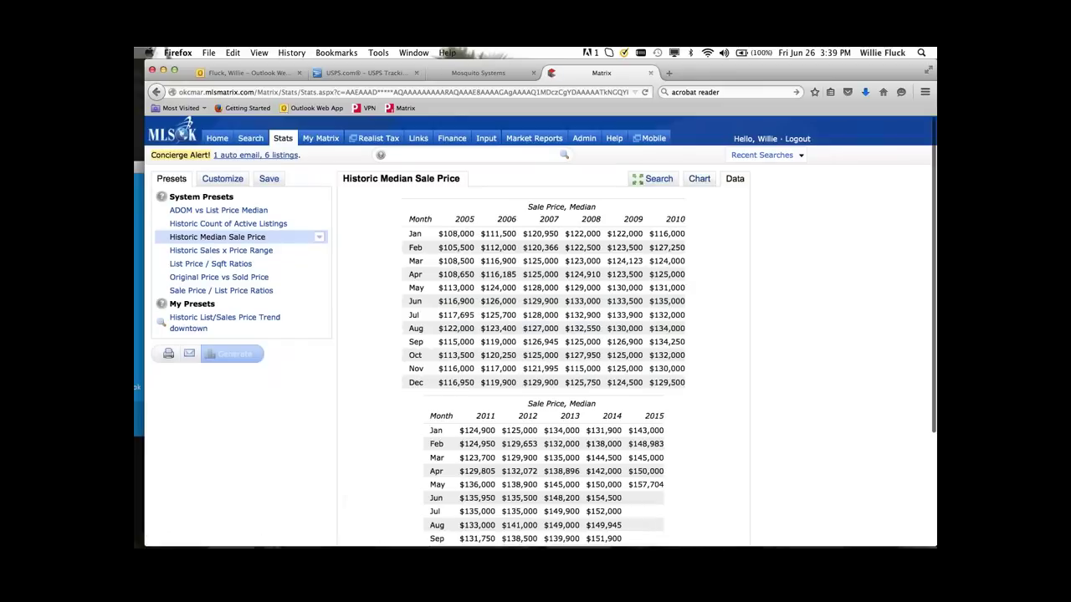
scroll(368, 454, "down", 5)
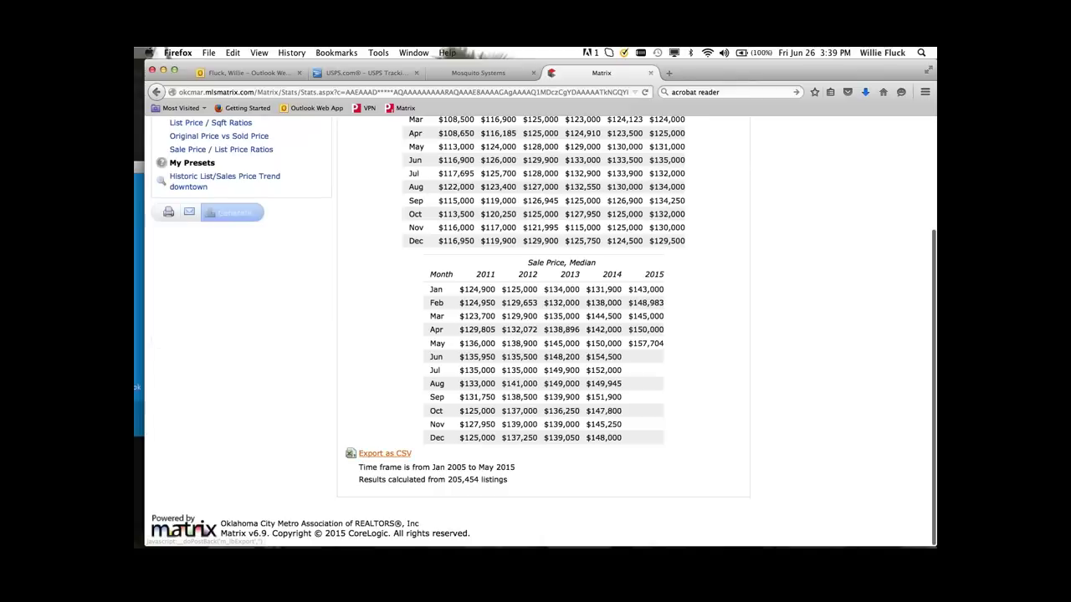
left_click(385, 453)
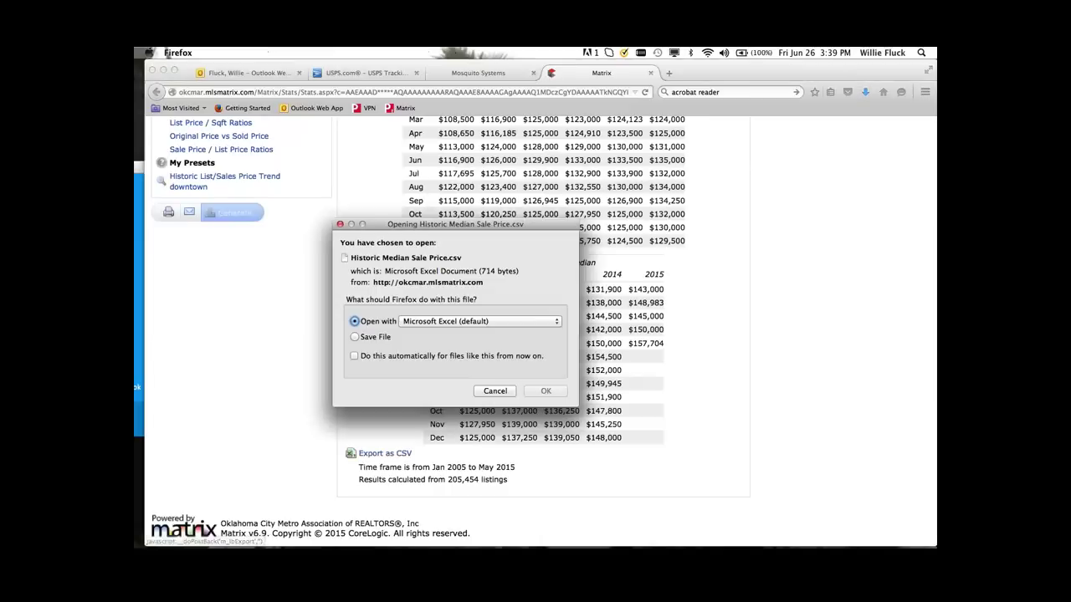
- Open the exported median sale price CSV in Microsoft Excel
key("Return")
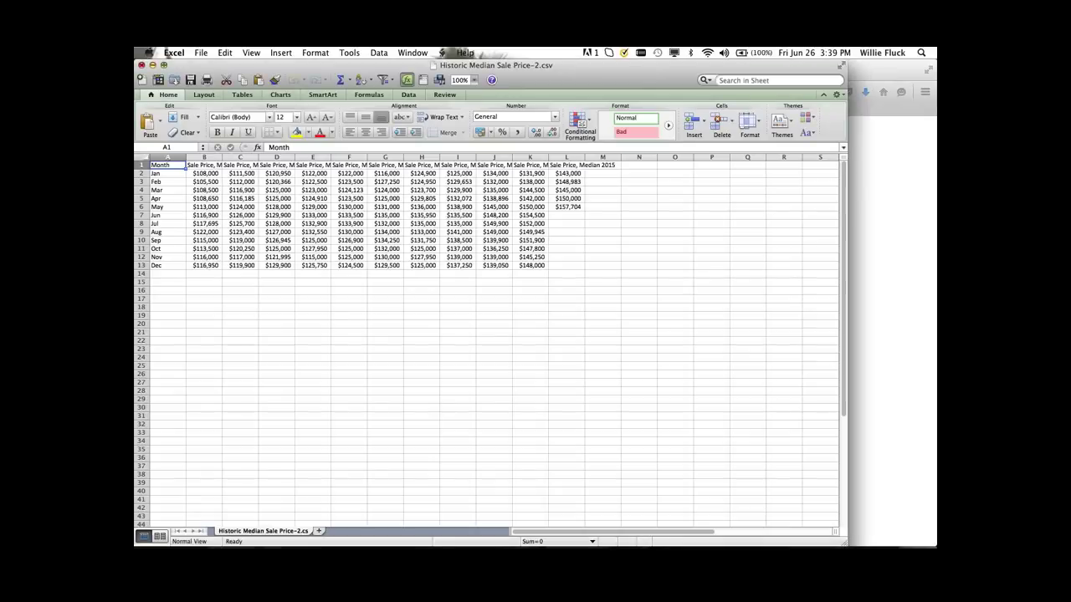
- Return to the chart view and set the time frame to Previous Year (2014)
key("super+w")
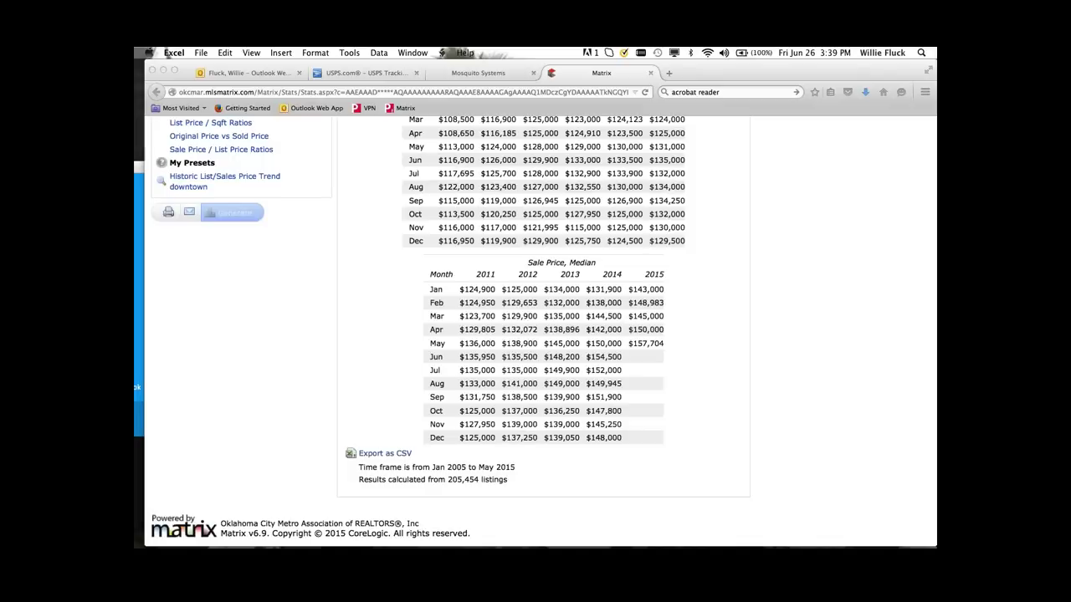
scroll(699, 251, "up", 3)
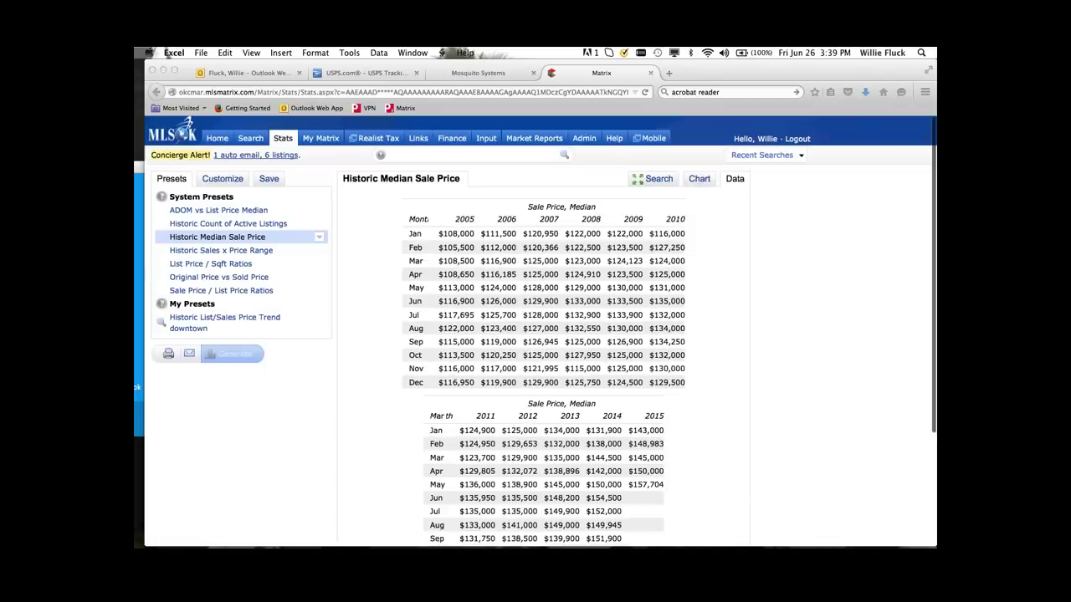
left_click(699, 178)
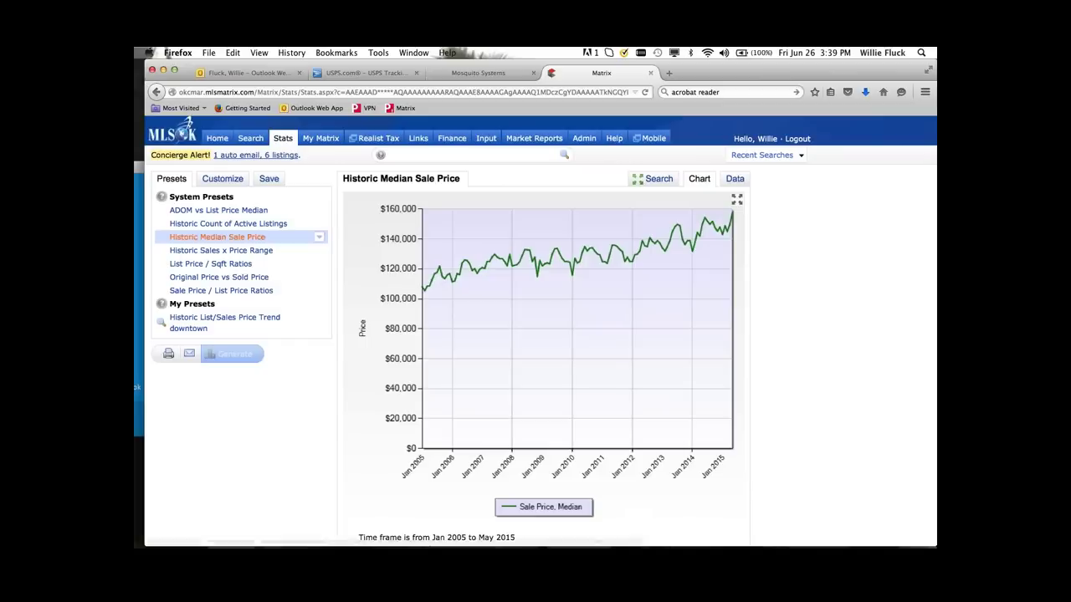
left_click(223, 178)
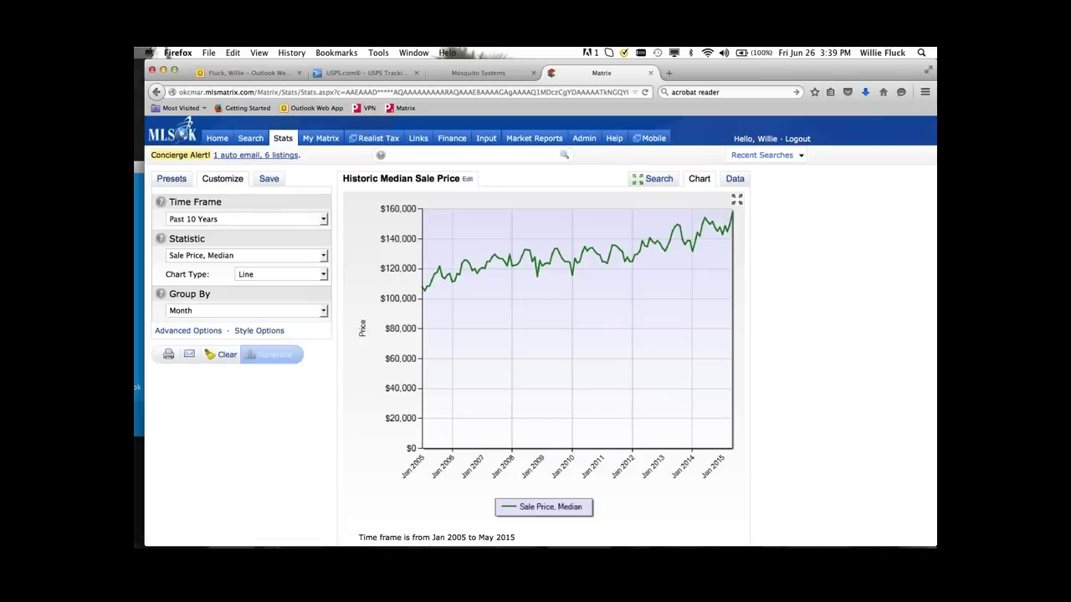
left_click(245, 219)
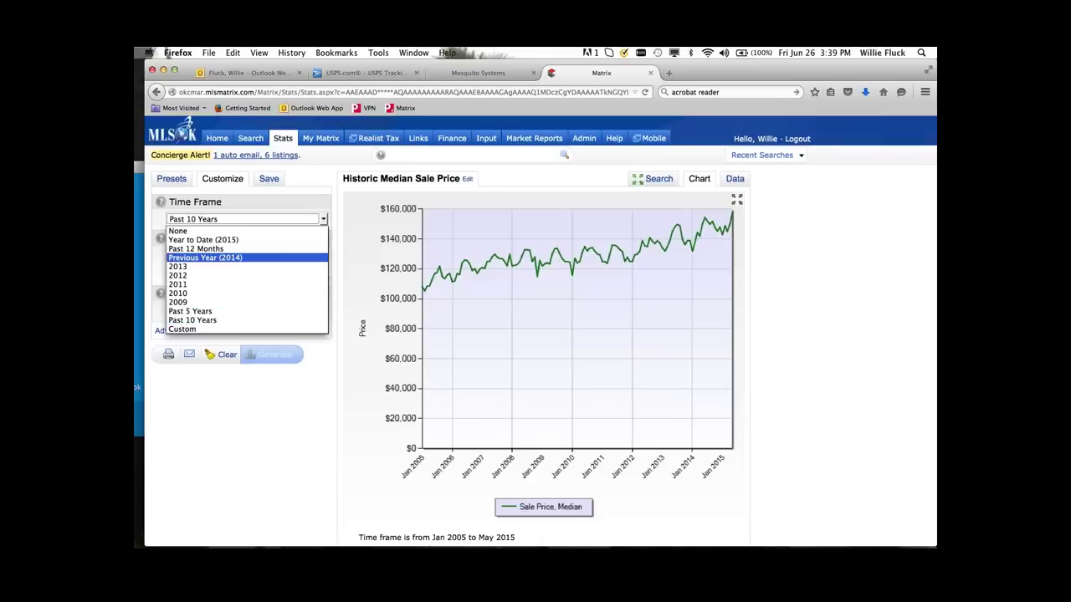
key("Return")
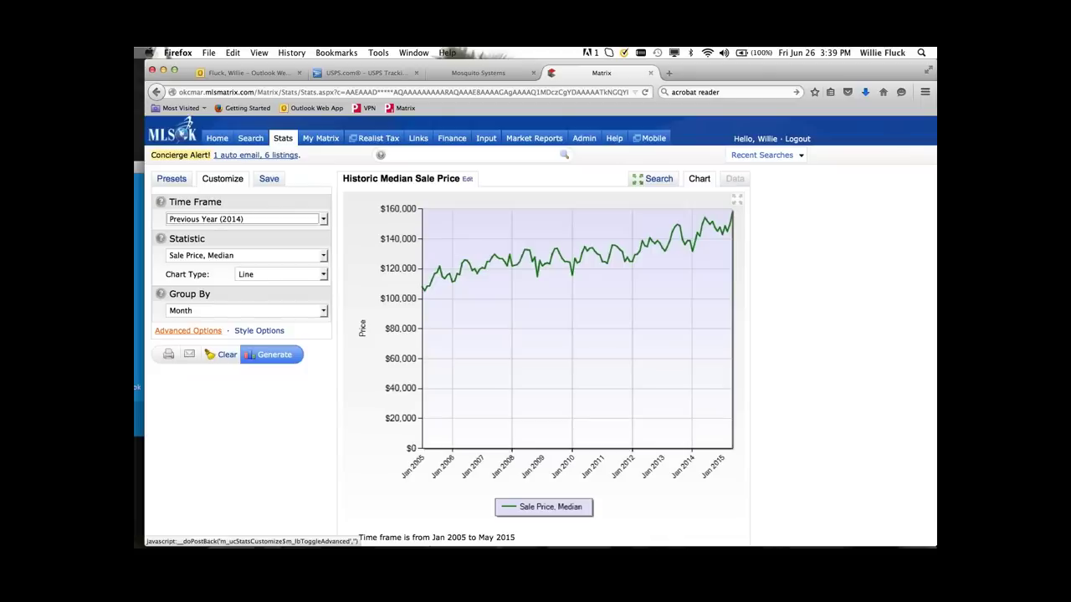
- Add Original Price, Median as a line-chart secondary statistic and regenerate the chart
left_click(188, 331)
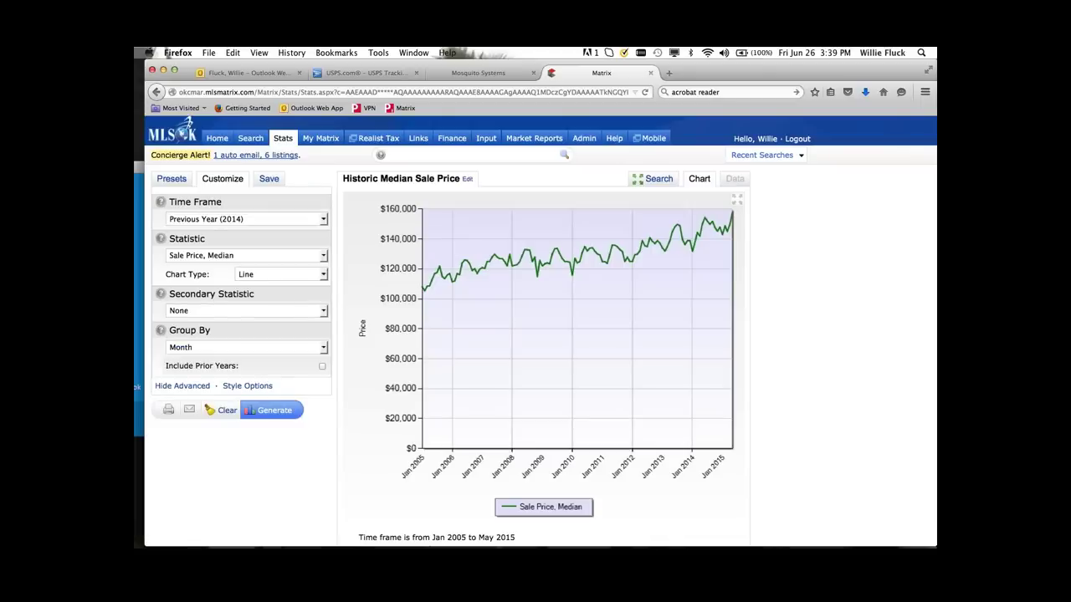
left_click(247, 310)
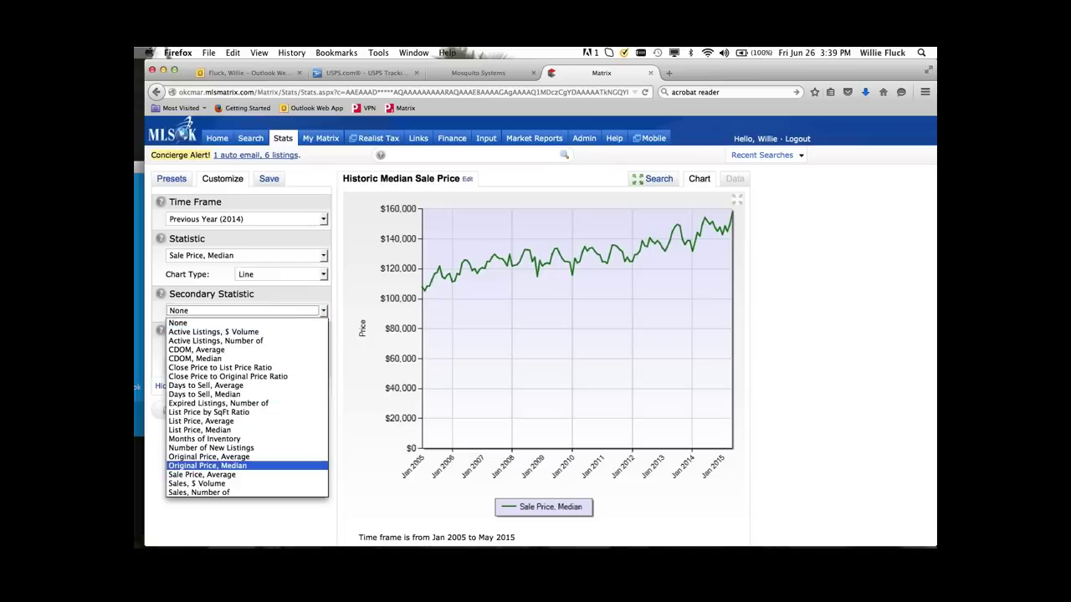
left_click(208, 465)
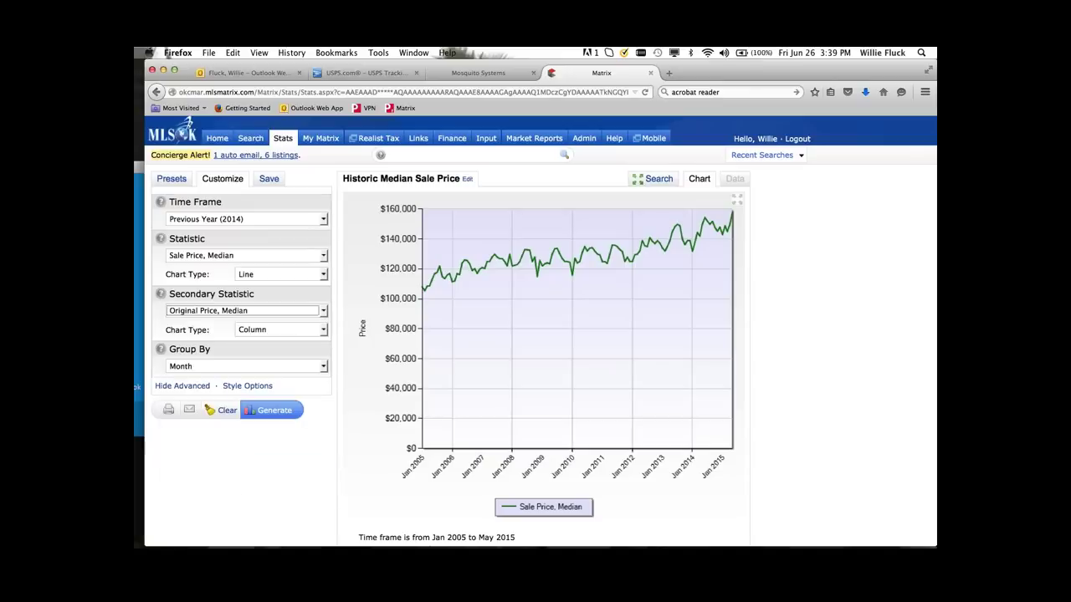
left_click(280, 330)
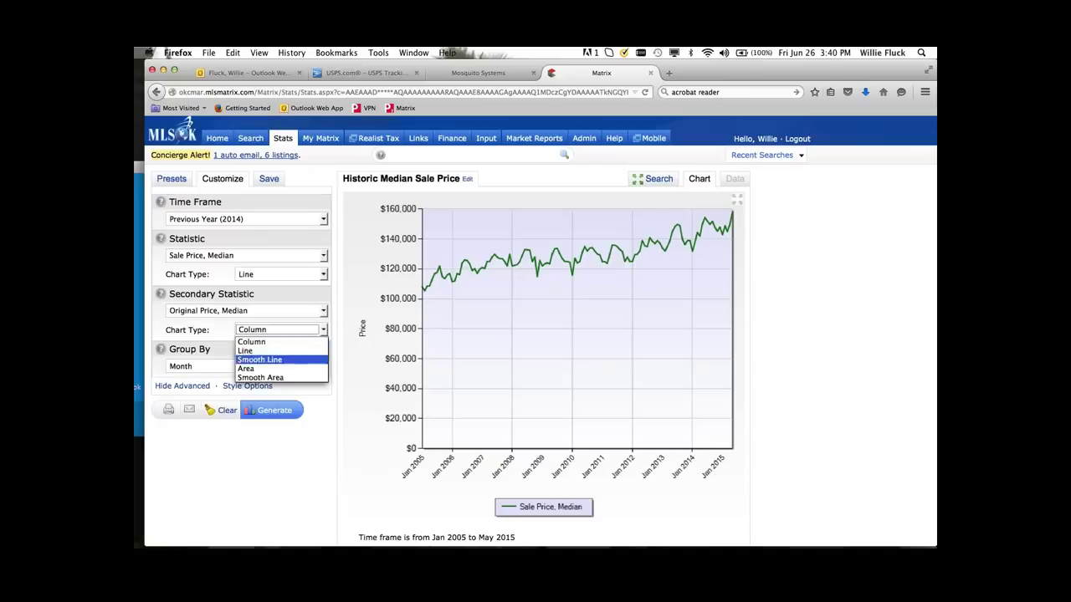
left_click(251, 349)
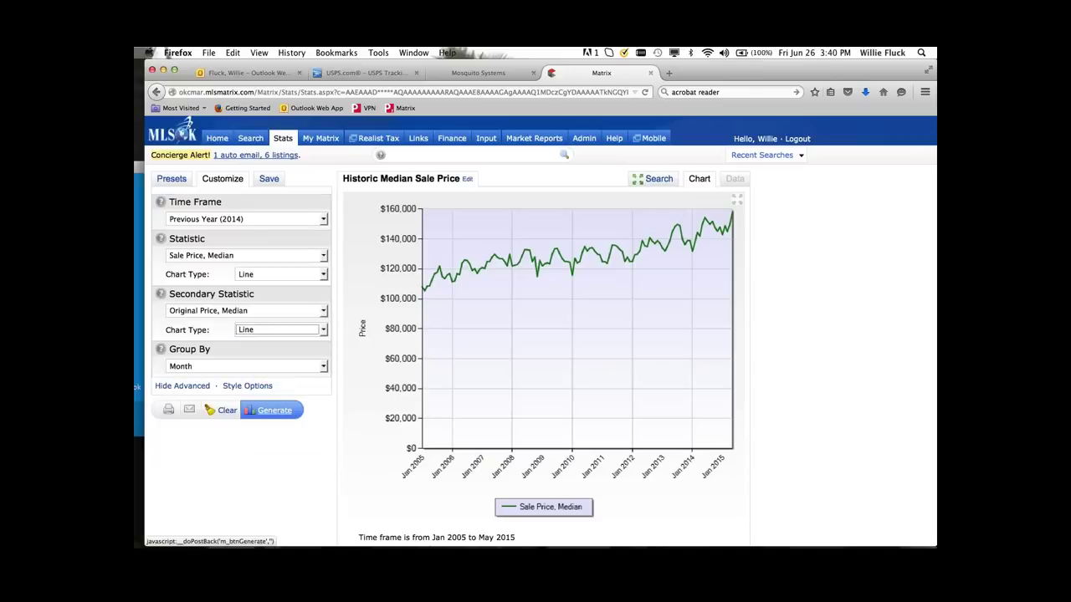
left_click(273, 410)
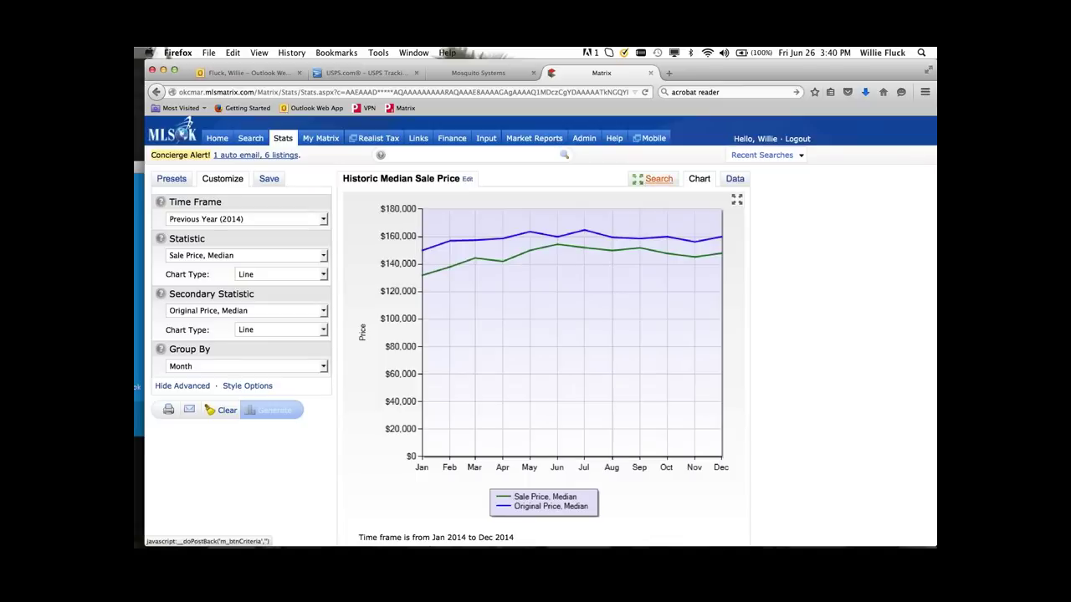
- Filter the chart's search criteria to zip code 73003 and regenerate
left_click(657, 178)
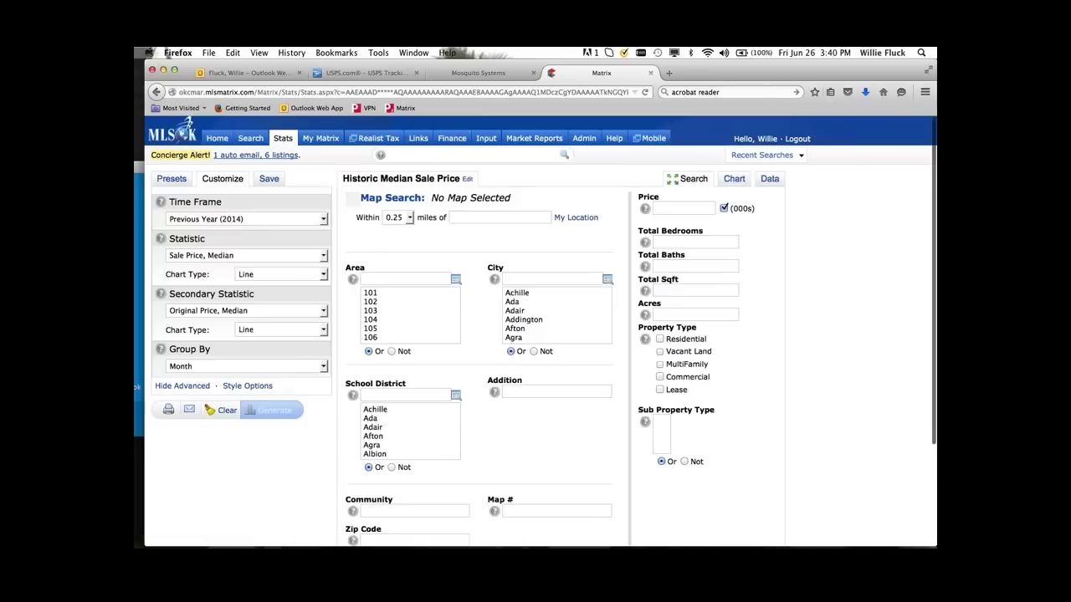
scroll(541, 330, "down", 2)
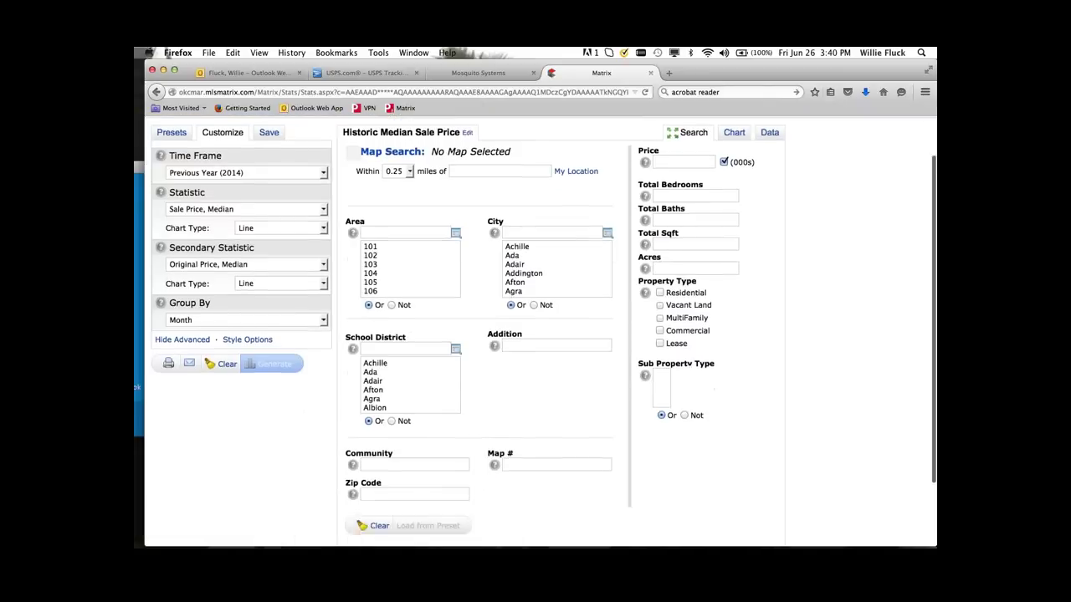
scroll(540, 331, "down", 2)
scroll(541, 330, "up", 4)
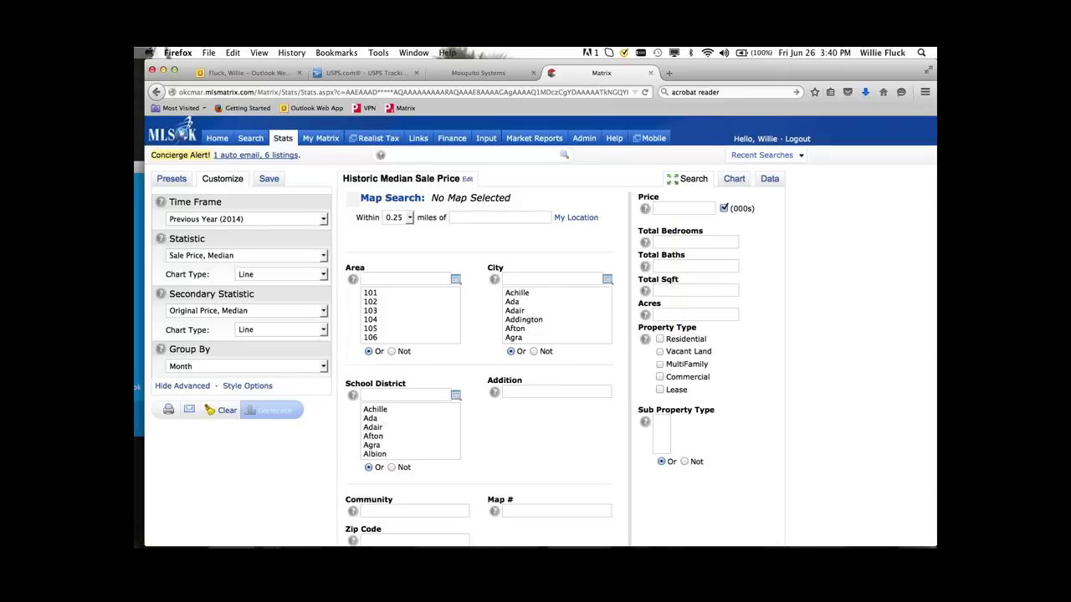
scroll(362, 459, "down", 3)
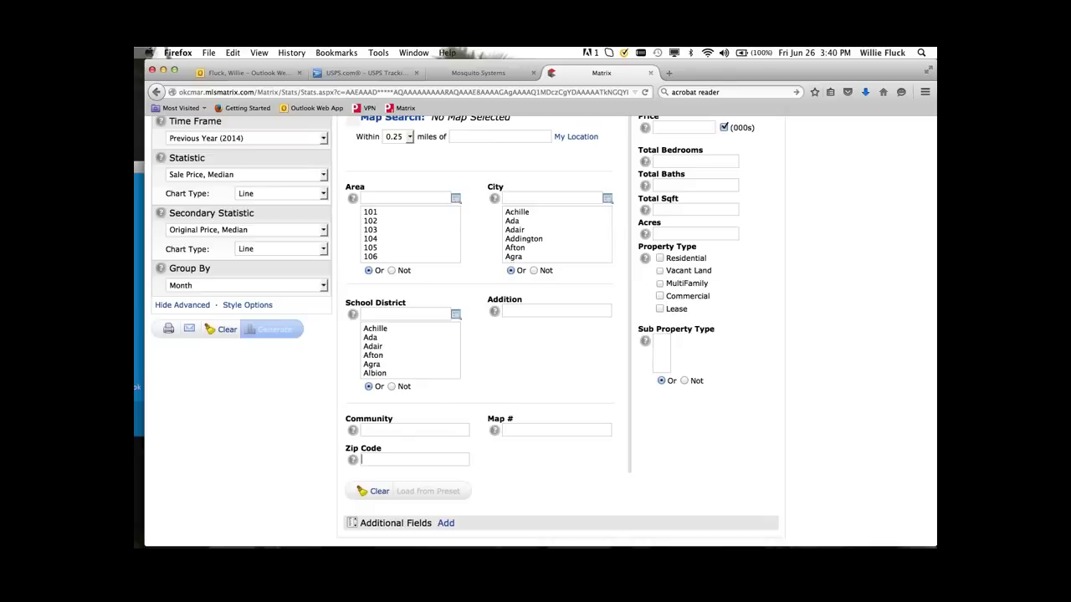
type("73003")
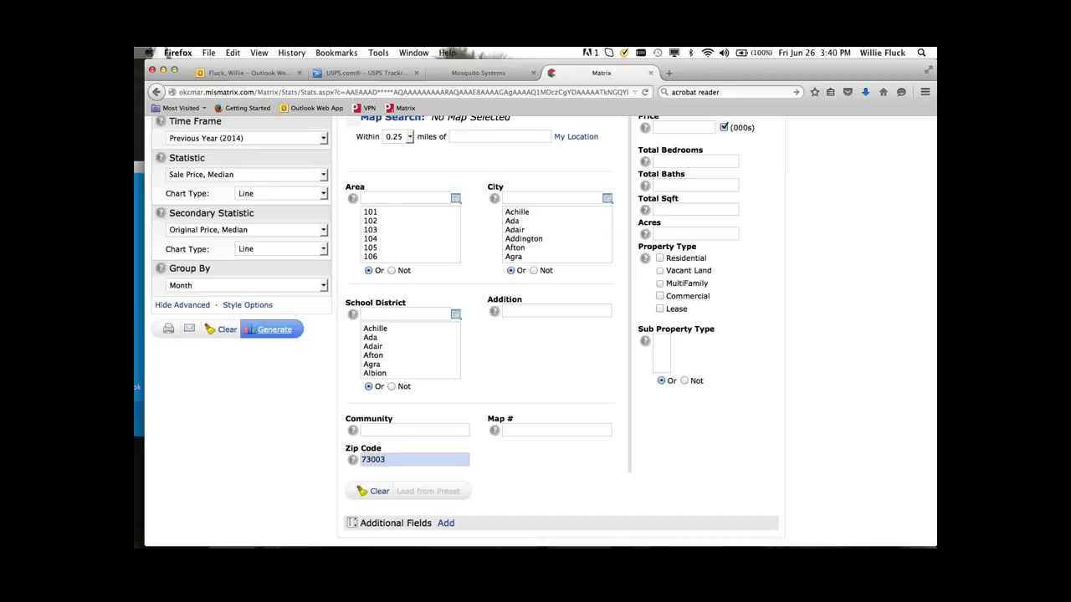
left_click(274, 329)
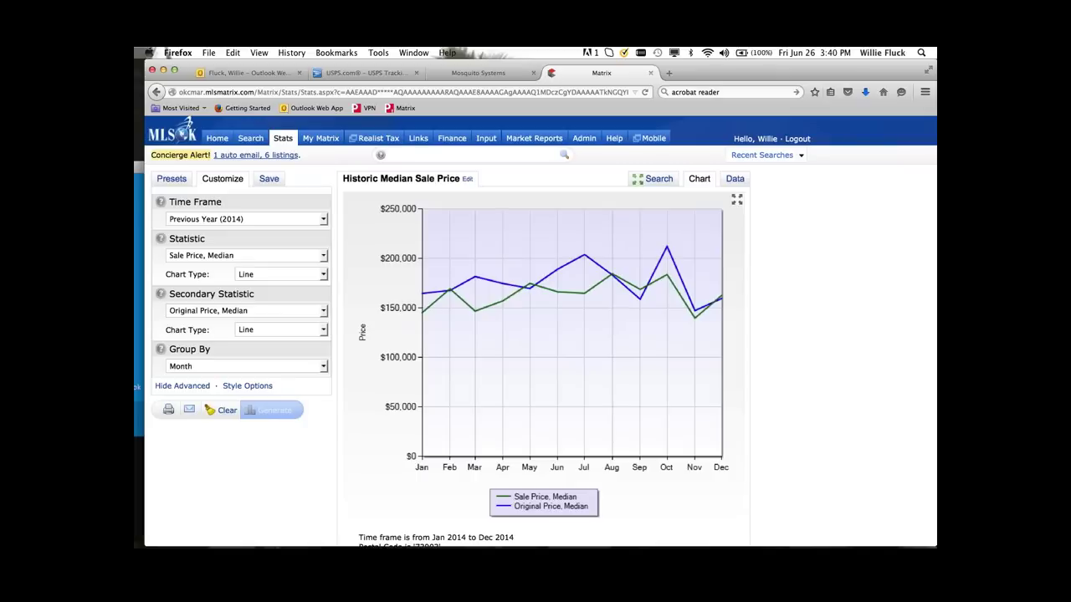
- Change the time frame to Past 5 Years and regenerate the chart
left_click(246, 218)
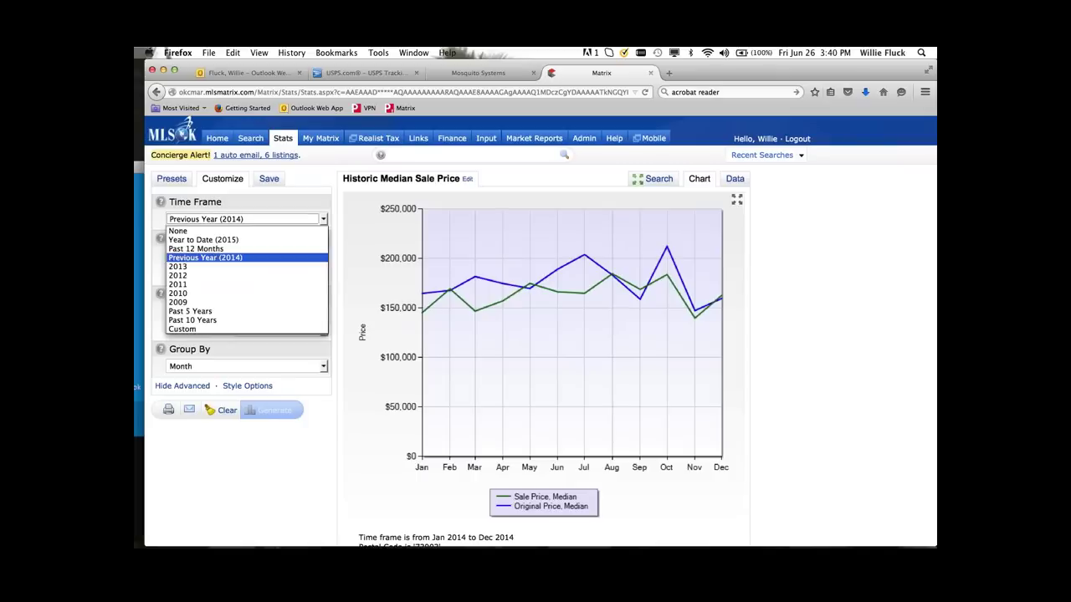
left_click(190, 311)
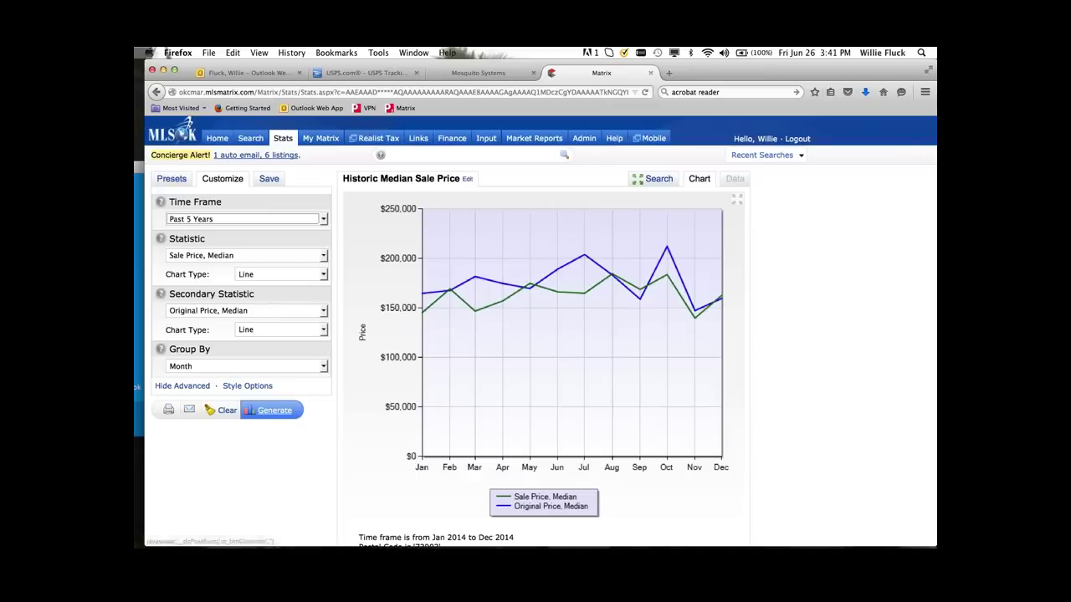
left_click(272, 410)
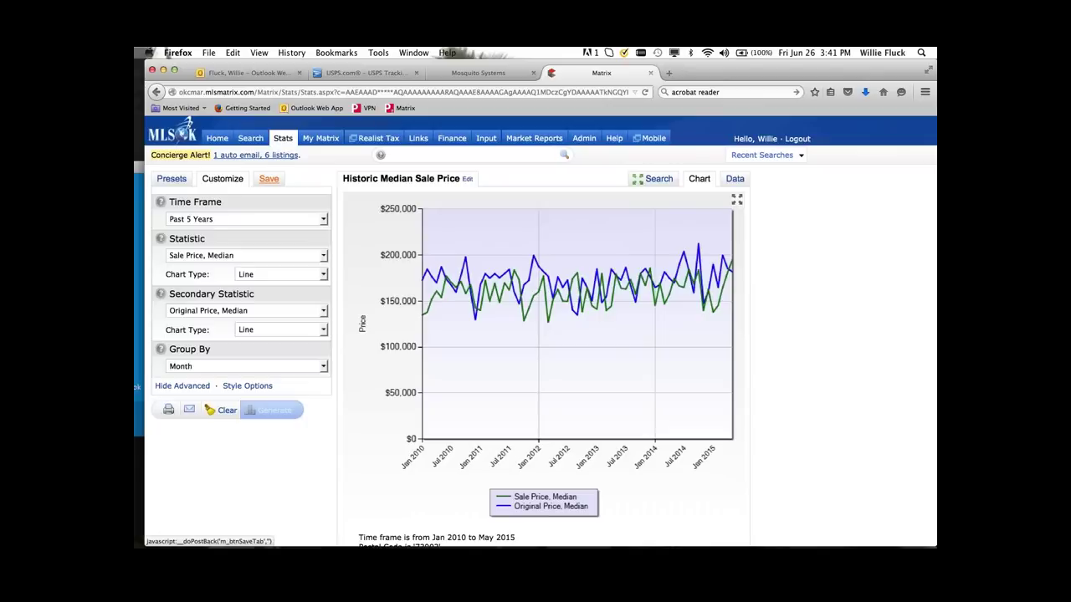
- Save a non-system copy with search criteria, shown on the Home stats widget, then view Home
left_click(269, 178)
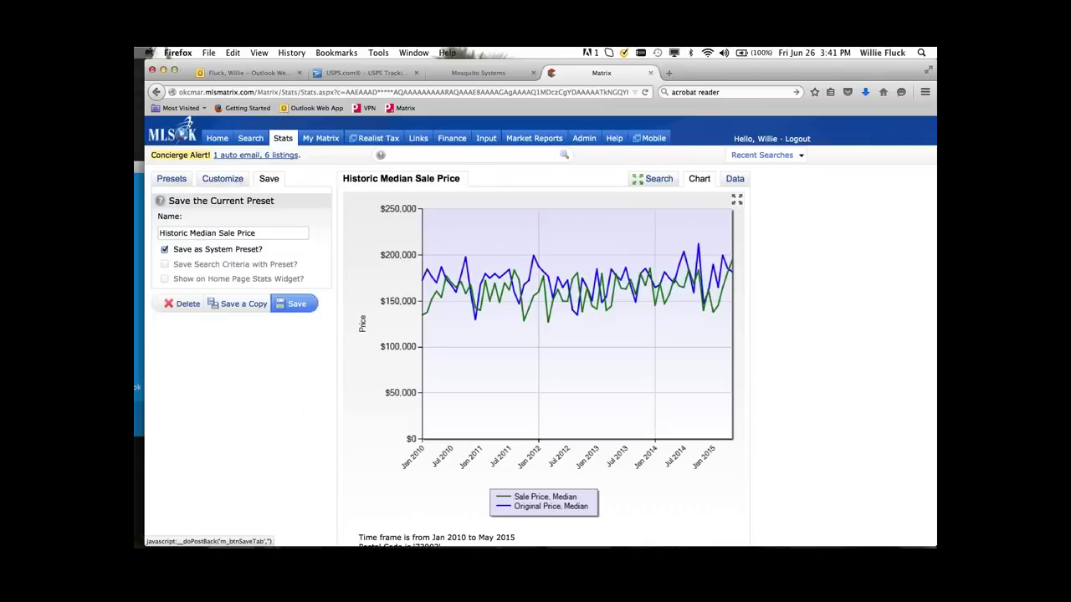
left_click(165, 249)
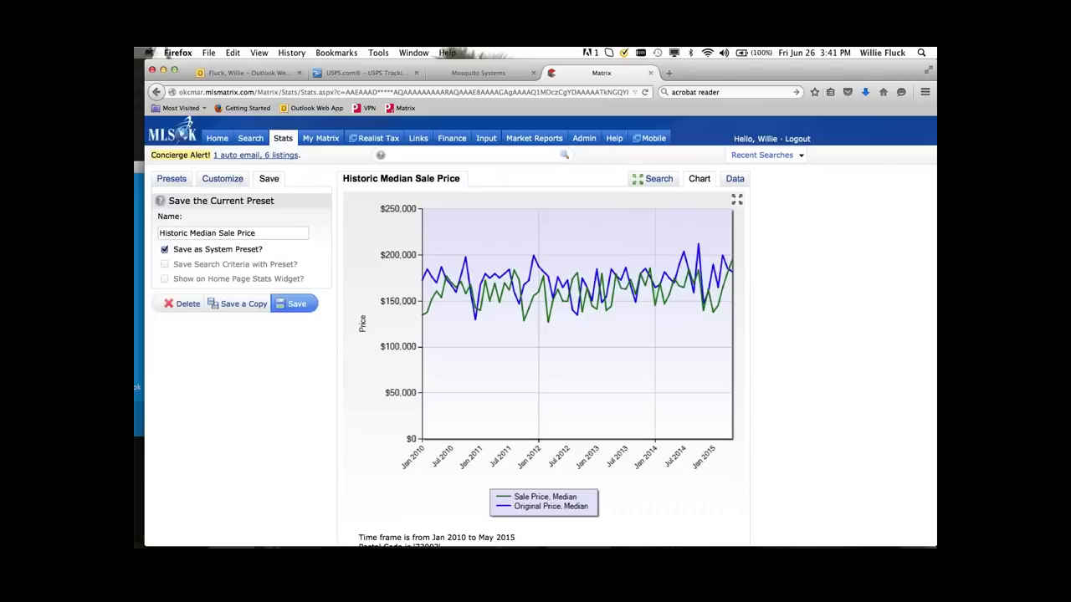
left_click(165, 263)
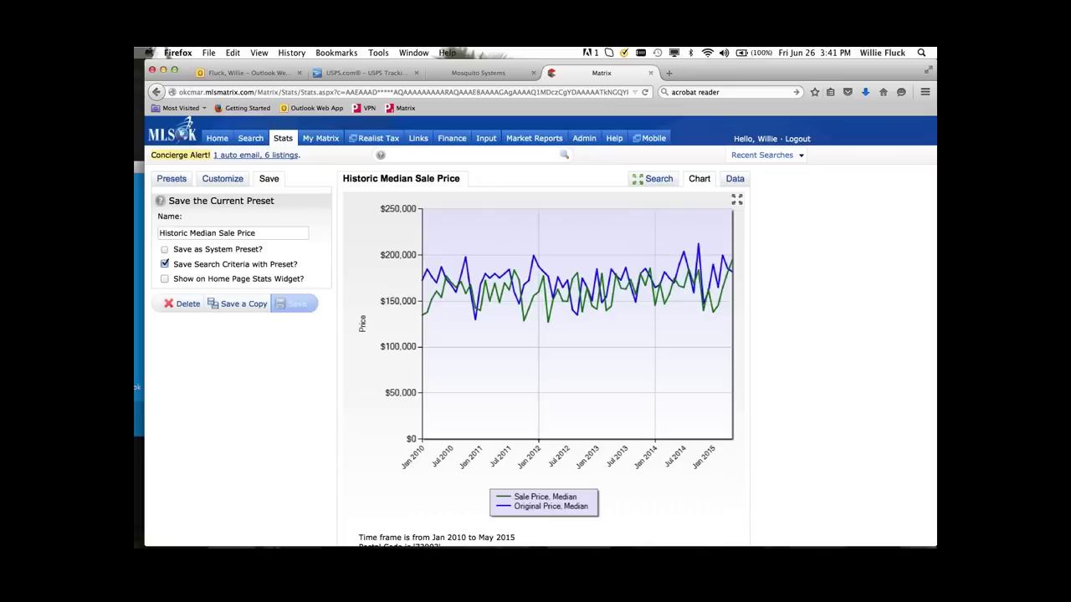
left_click(165, 279)
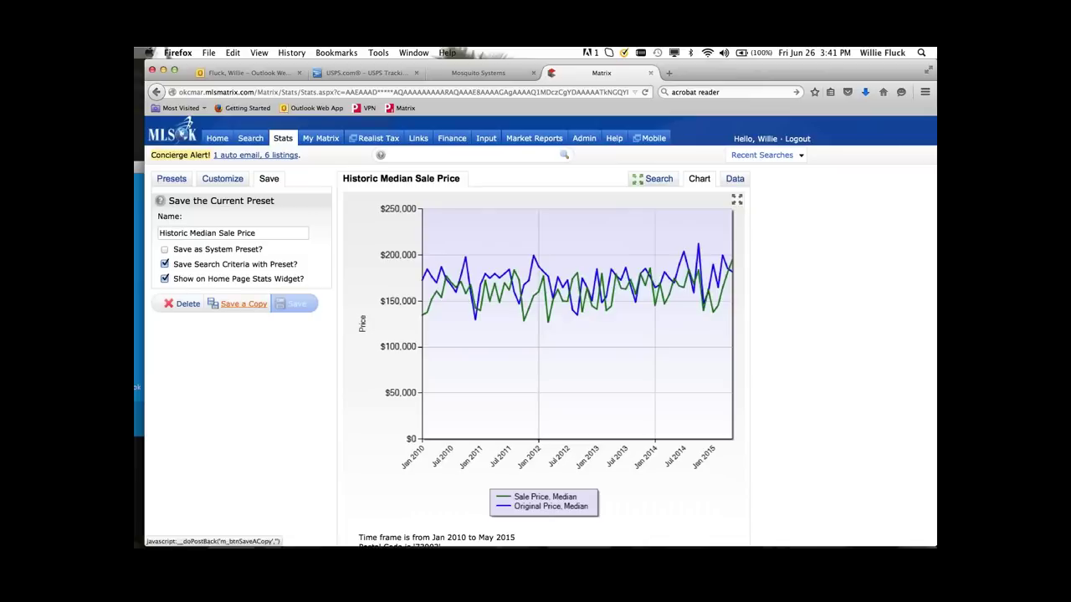
left_click(244, 304)
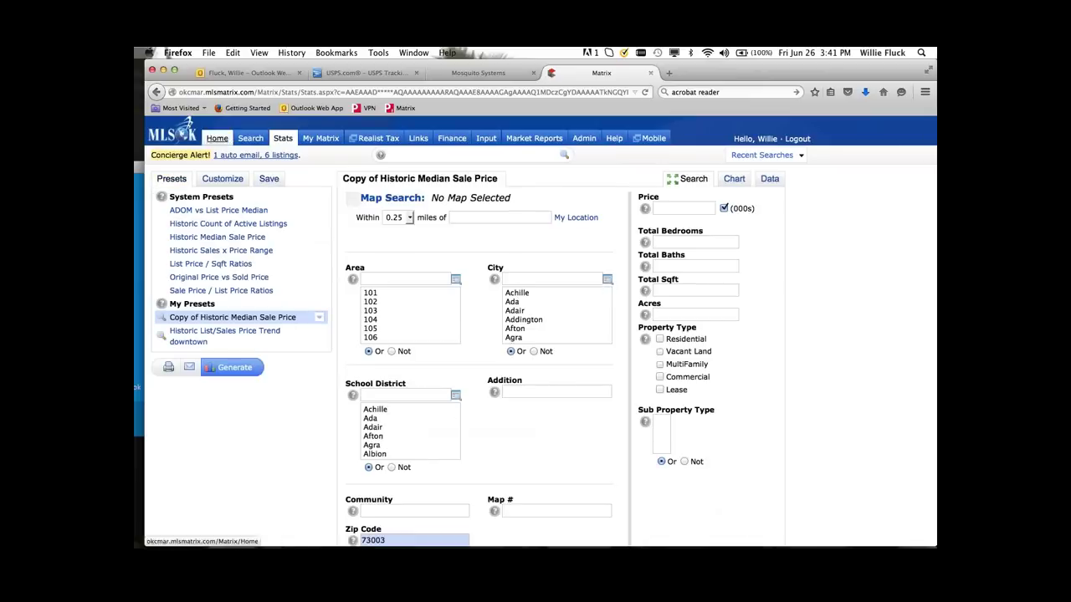
left_click(217, 138)
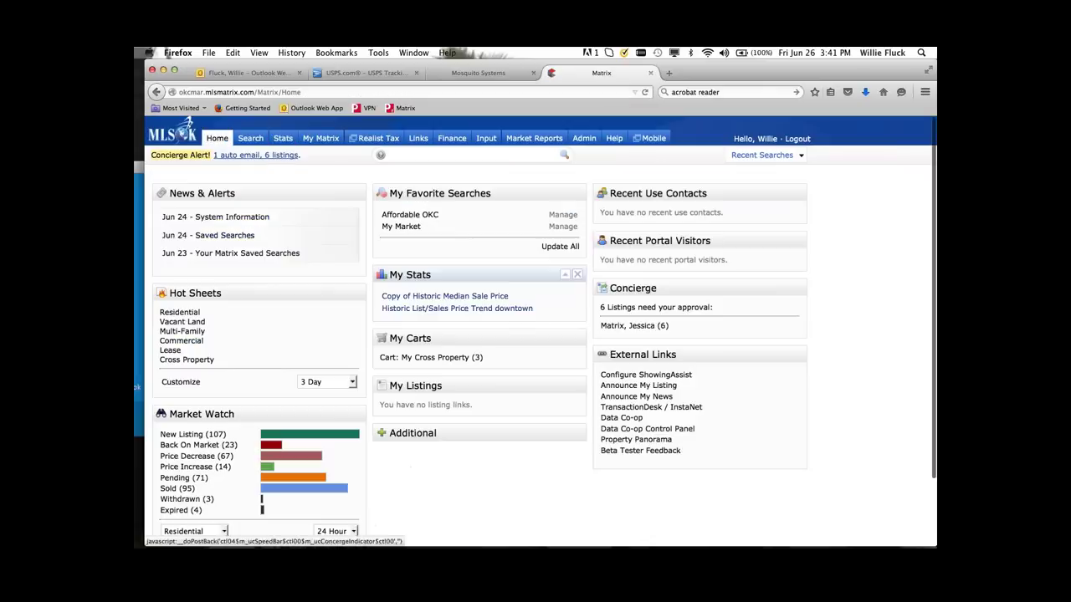